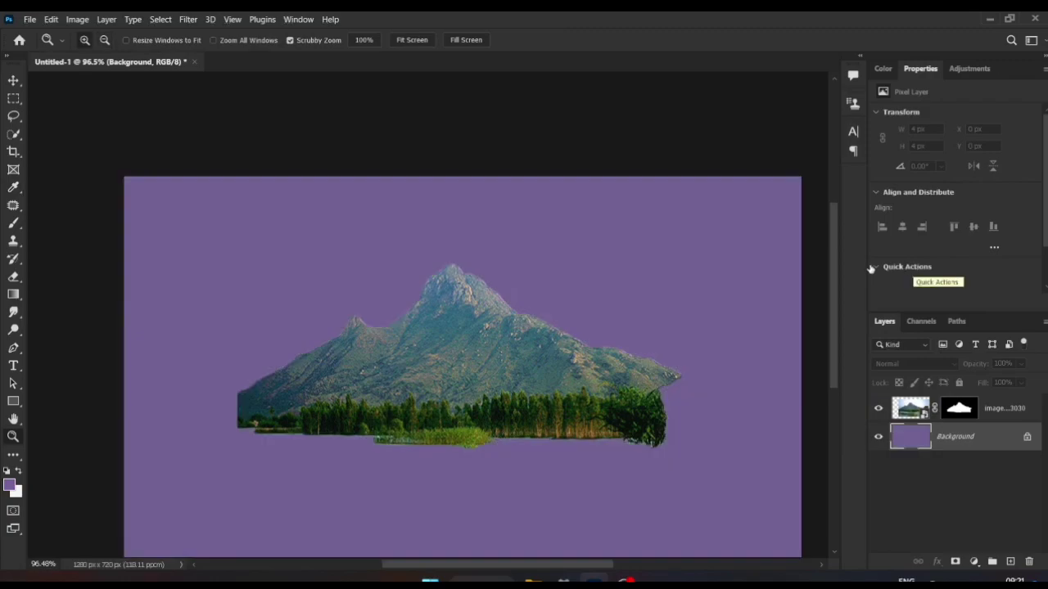
Step: Shift the Color Picker hue to purple and darken it slightly
mouse_move(821, 242)
left_mouse_down()
mouse_move(821, 221)
mouse_move(822, 231)
left_mouse_up()
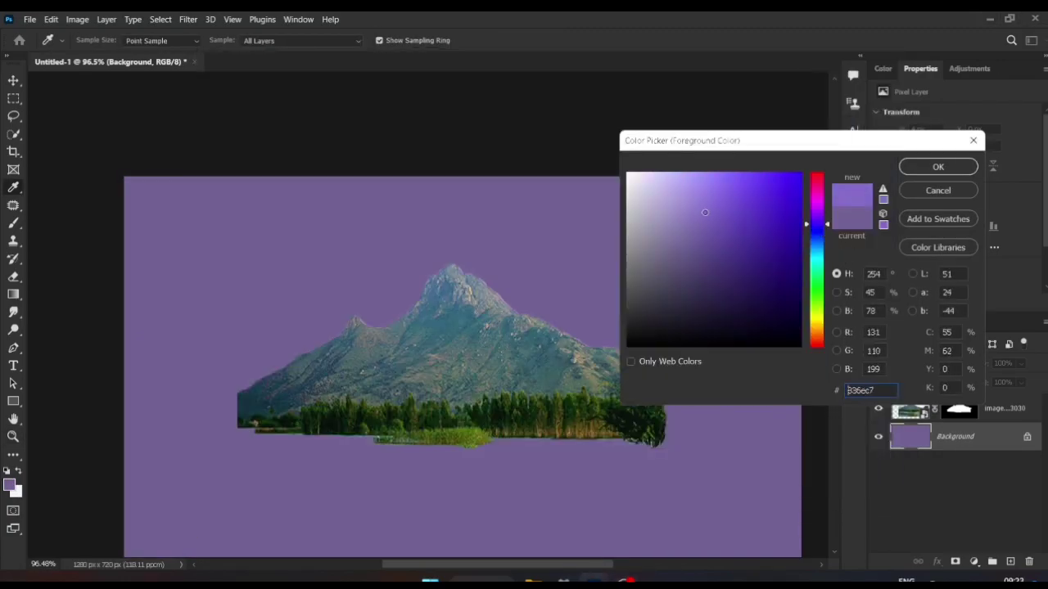
left_click_drag(704, 212, 704, 219)
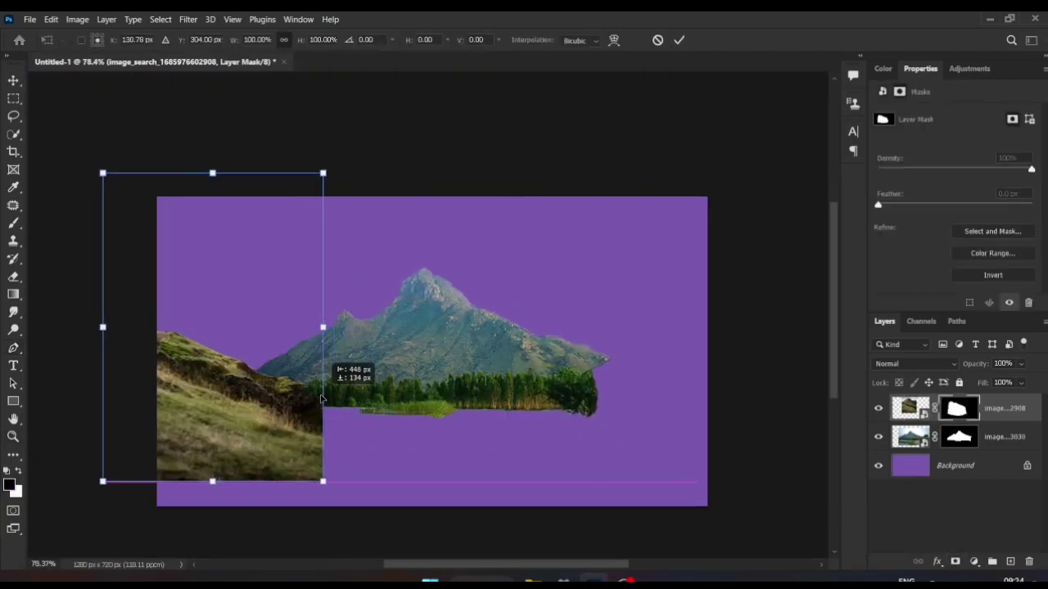
Step: Flip the hillside horizontally and move it to the canvas's right side
right_click(322, 398)
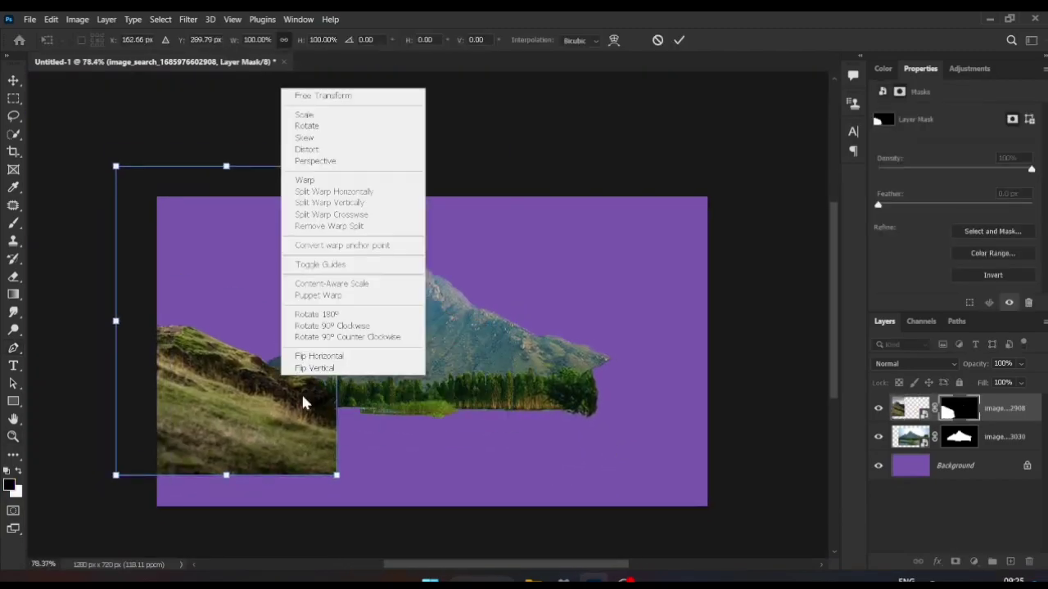
left_click(327, 355)
mouse_move(344, 369)
left_mouse_down()
mouse_move(725, 358)
mouse_move(495, 334)
left_mouse_up()
Step: Place the rock photo as an embedded image and rasterize it
left_click(29, 19)
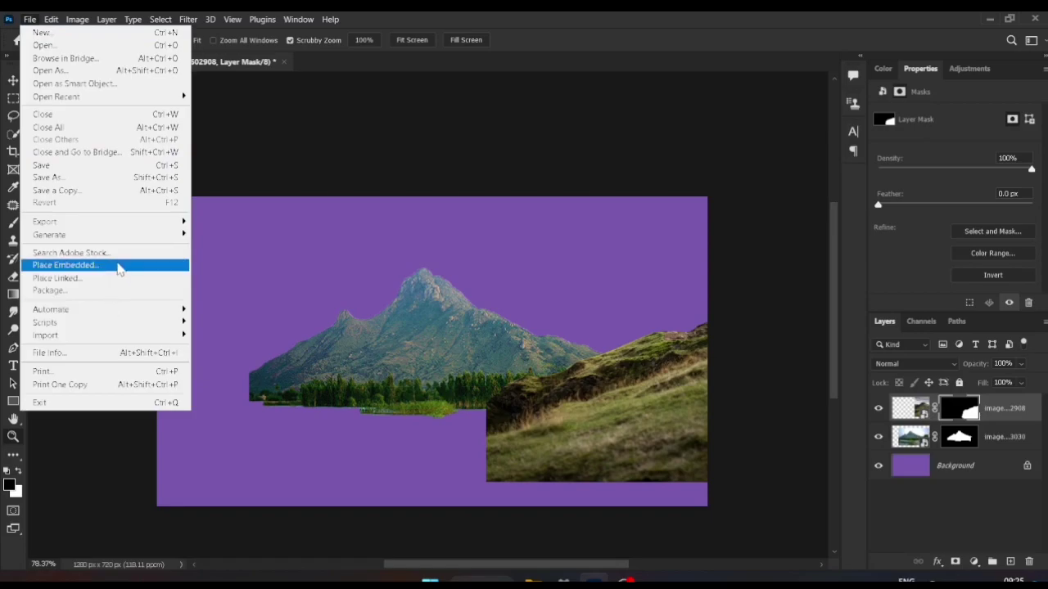
left_click(82, 264)
double_click(388, 152)
key("Return")
left_click(609, 345)
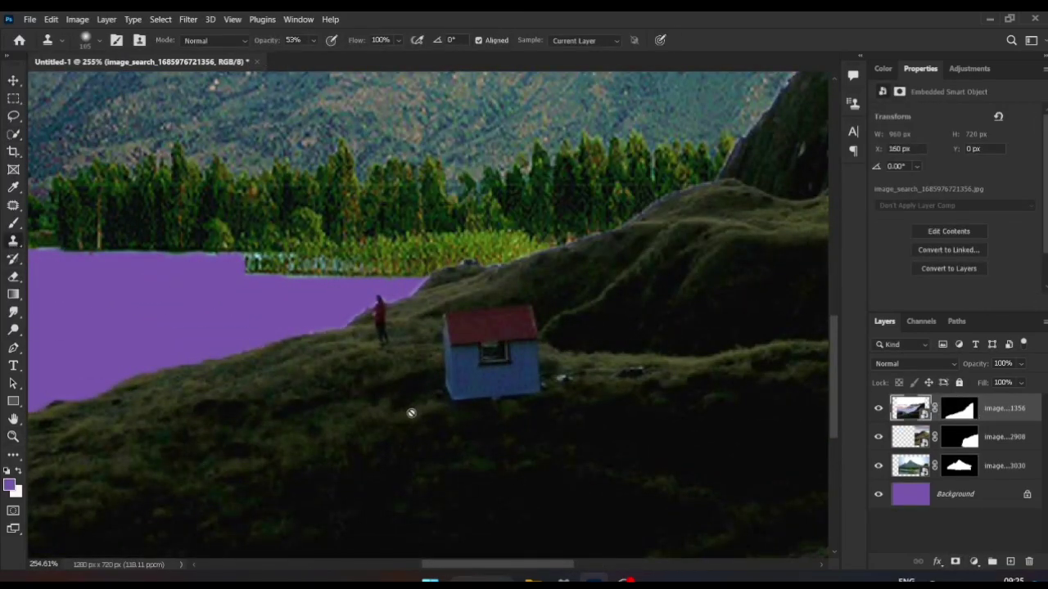
left_click(348, 431)
key("Return")
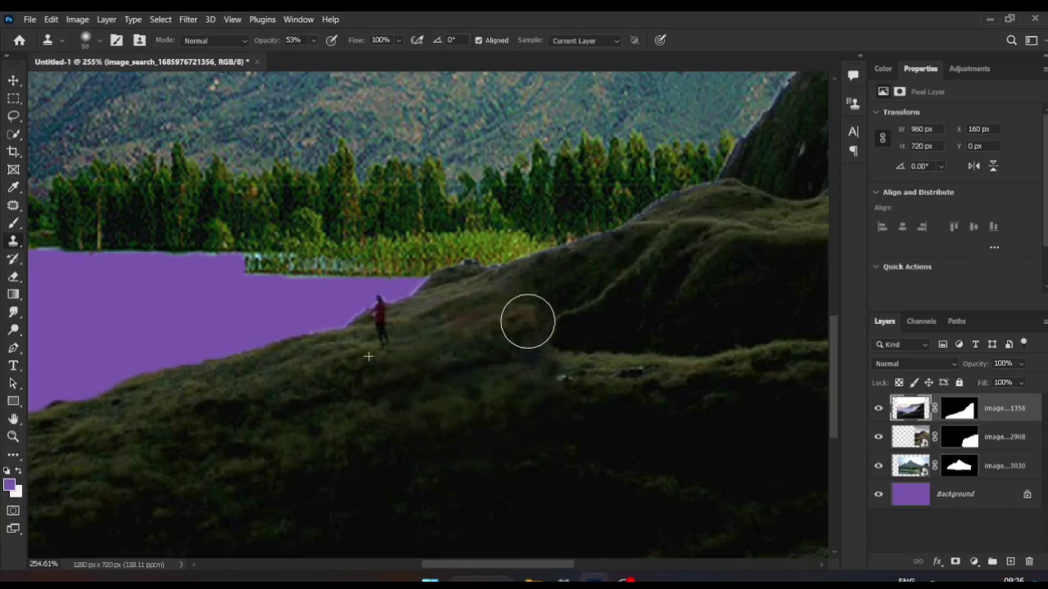
Step: Shrink, rotate about 92°, flip and enlarge the rock into a right-hand cliff
scroll(441, 376, "left", 3)
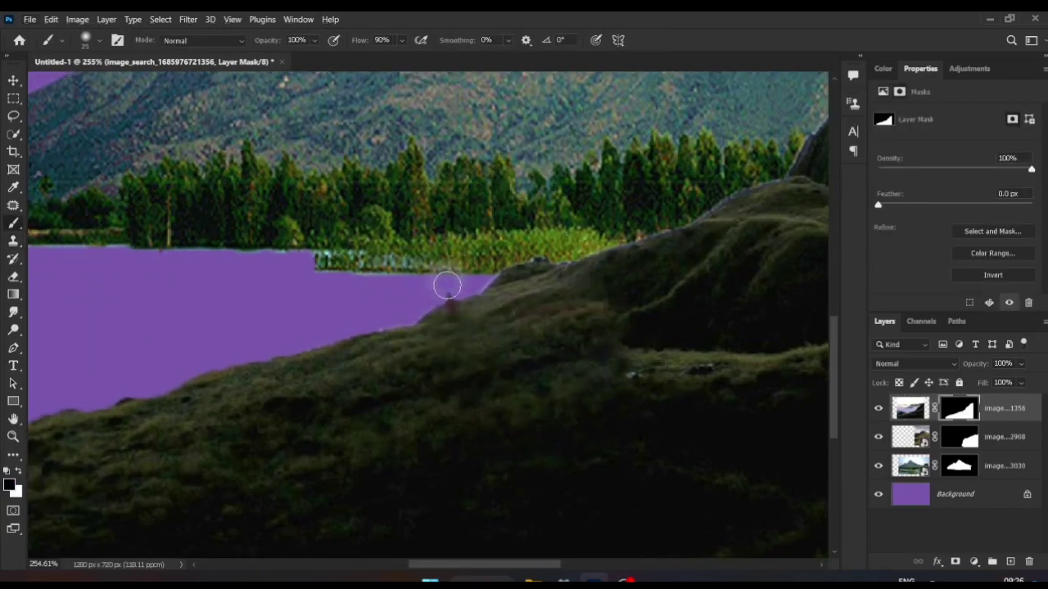
key("ctrl+0")
key("ctrl+t")
left_click_drag(718, 379, 663, 315)
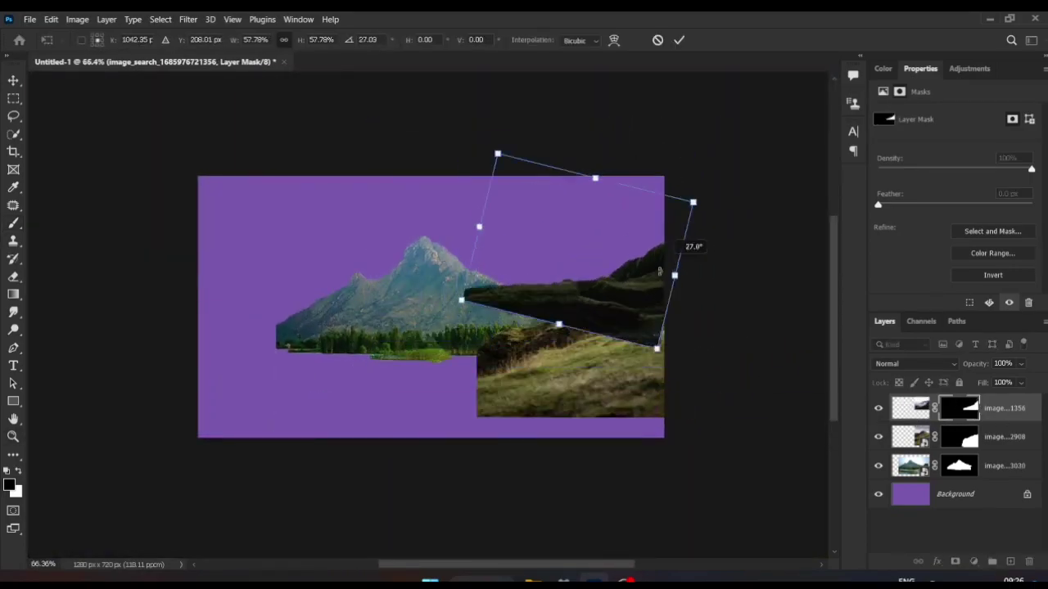
left_click_drag(660, 270, 595, 335)
right_click(578, 276)
left_click(657, 547)
left_click_drag(690, 245, 694, 319)
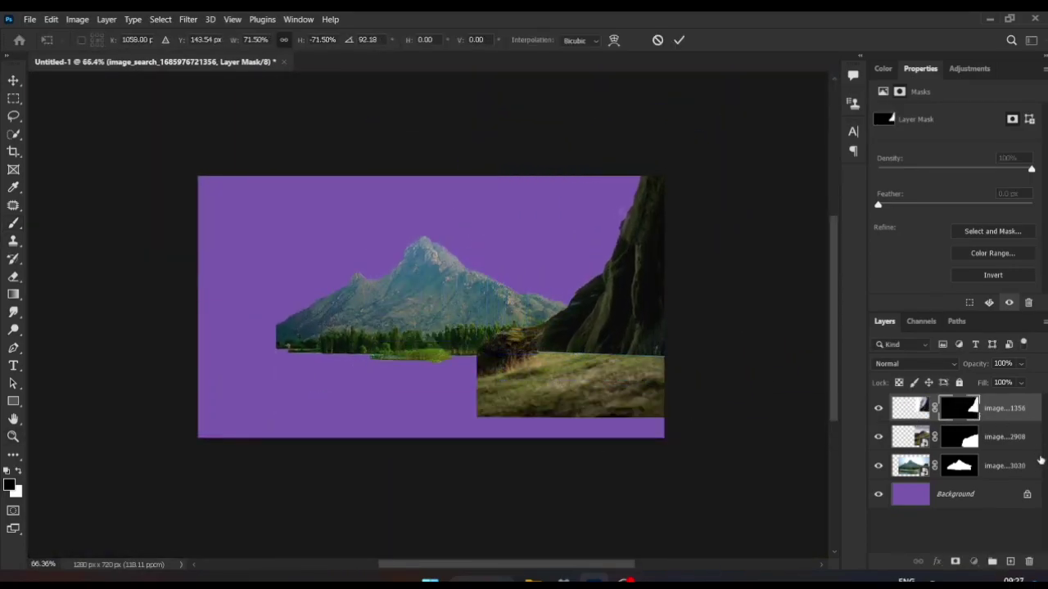
key("Return")
Step: Place the mountain road photo as an embedded image
left_click(30, 19)
left_click(65, 250)
double_click(311, 135)
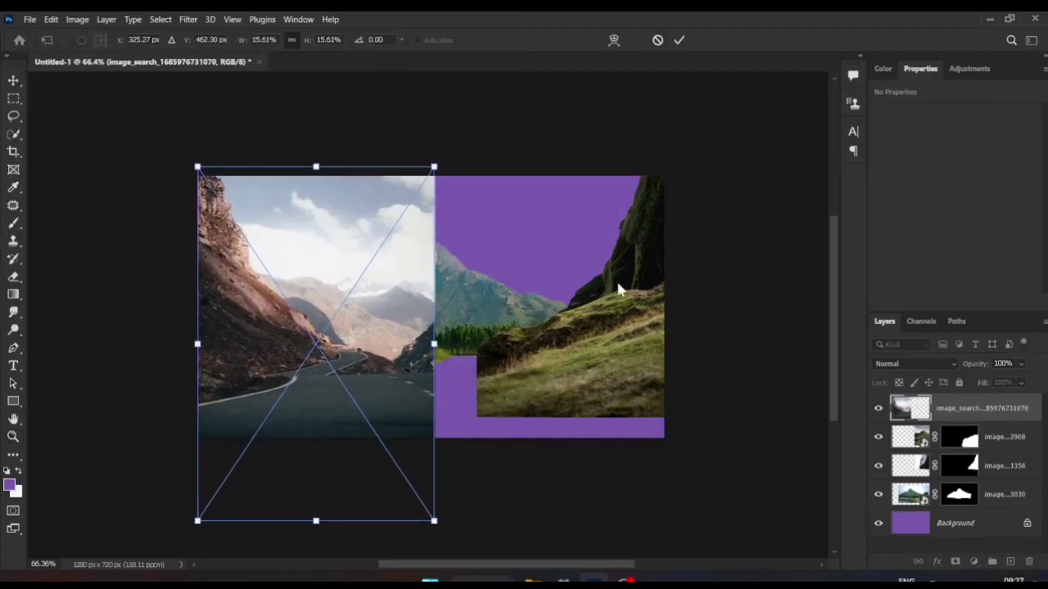
key("Return")
Step: Mask the road photo to hide its sky, leaving only the rocky cliff
key("z")
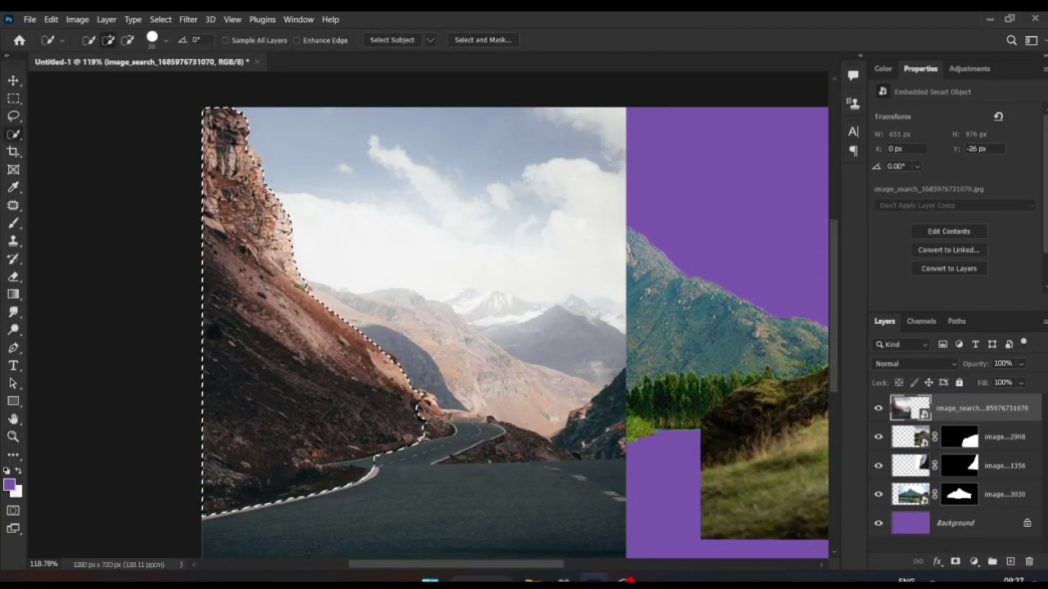
left_click(955, 562)
scroll(420, 444, "down", 2)
scroll(355, 355, "up", 6)
key("b")
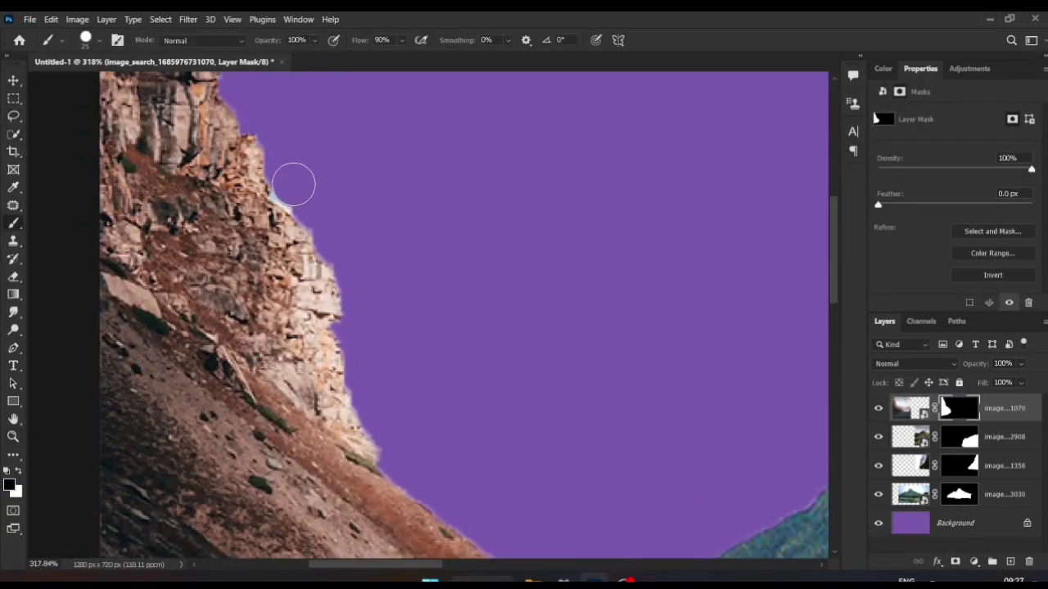
scroll(316, 265, "down", 2)
scroll(222, 204, "right", 3)
scroll(393, 205, "down", 3)
key("z")
left_click_drag(393, 205, 358, 354)
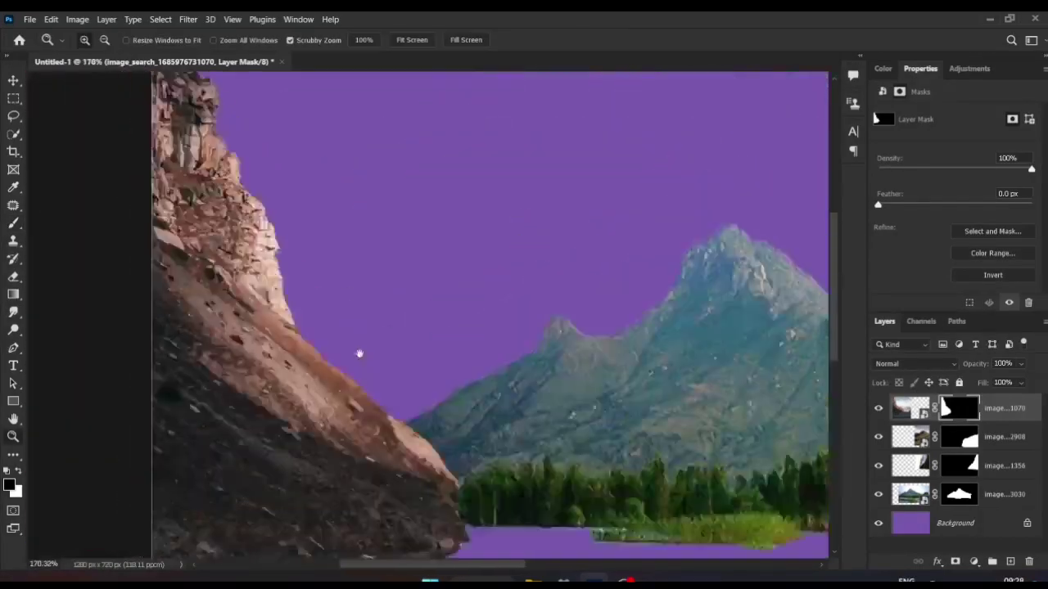
key("ctrl+0")
Step: Enlarge the rocky cliff to about 123%
key("ctrl+t")
left_click_drag(475, 402, 554, 450)
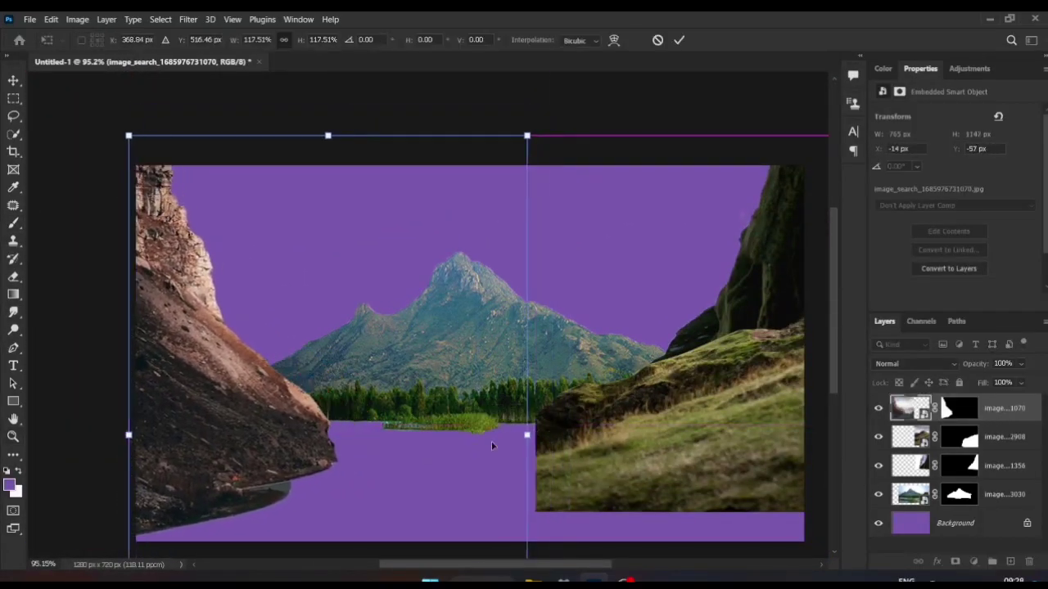
left_click(679, 39)
Step: Place the field-and-sky photo as an embedded image
left_click(30, 19)
left_click(71, 262)
left_click(316, 229)
left_click(410, 316)
Step: Stretch the field across the canvas, mask its sky, and enlarge it to cover the bottom
left_click_drag(683, 316, 670, 260)
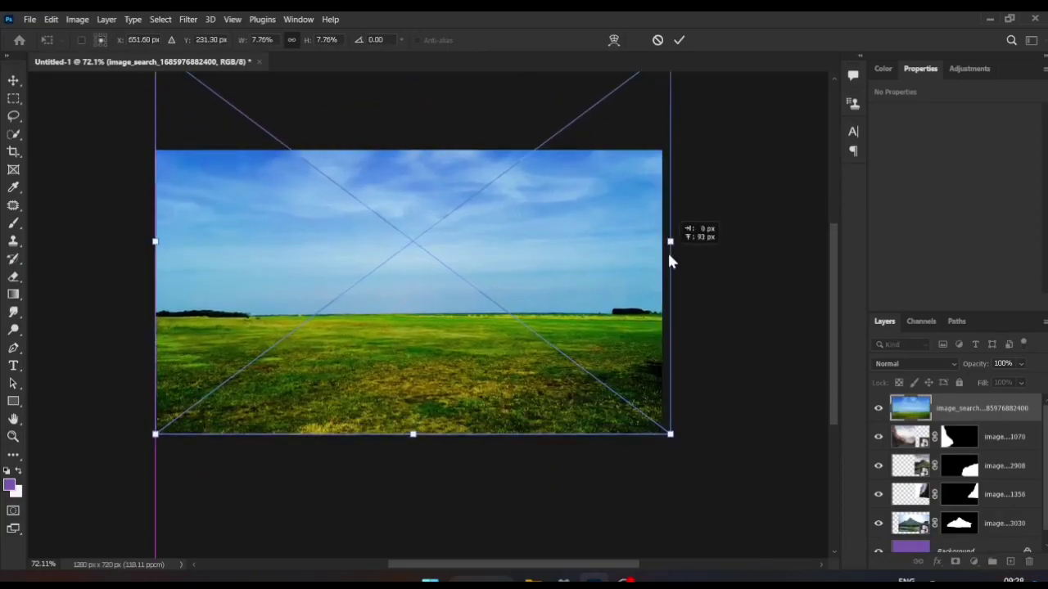
key("Return")
left_click(954, 561)
key("ctrl+0")
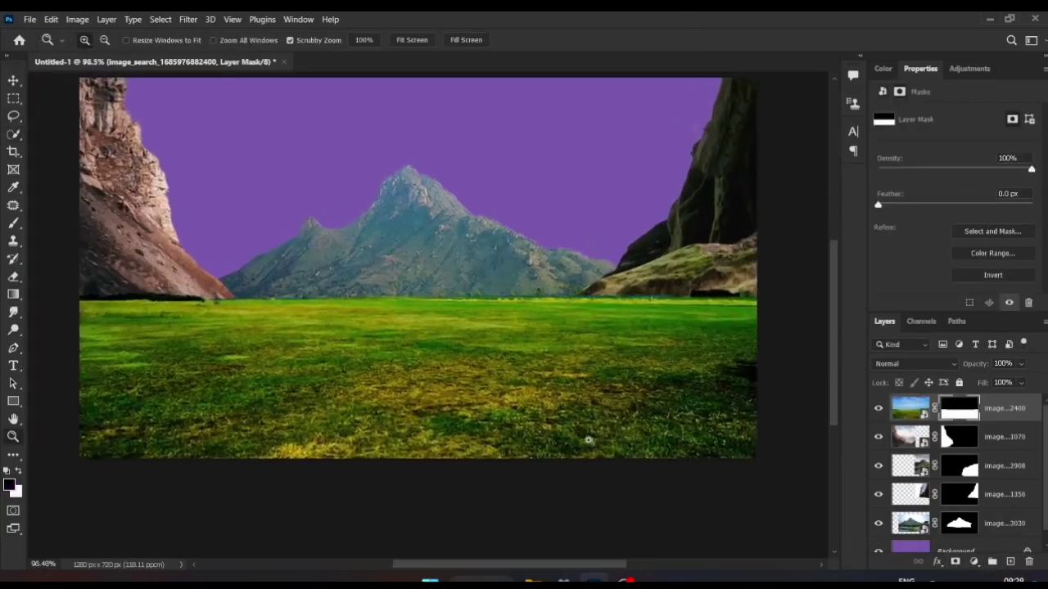
key("ctrl+t")
key("ctrl+0")
left_click_drag(730, 494, 746, 489)
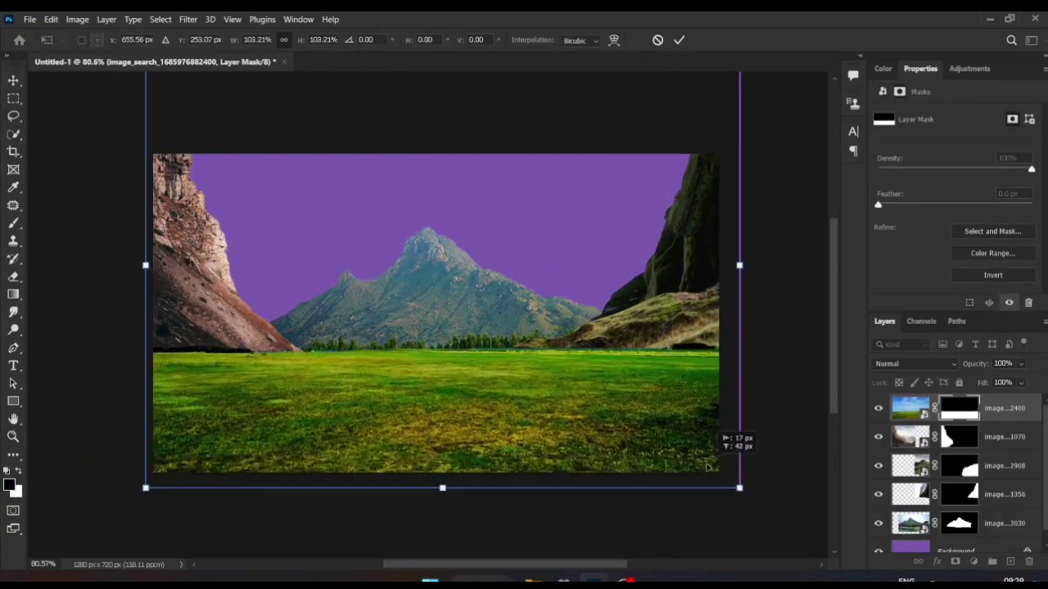
Step: Zoom in on the horizon by the right hill to work on the field mask
left_click_drag(684, 342, 679, 352)
key("b")
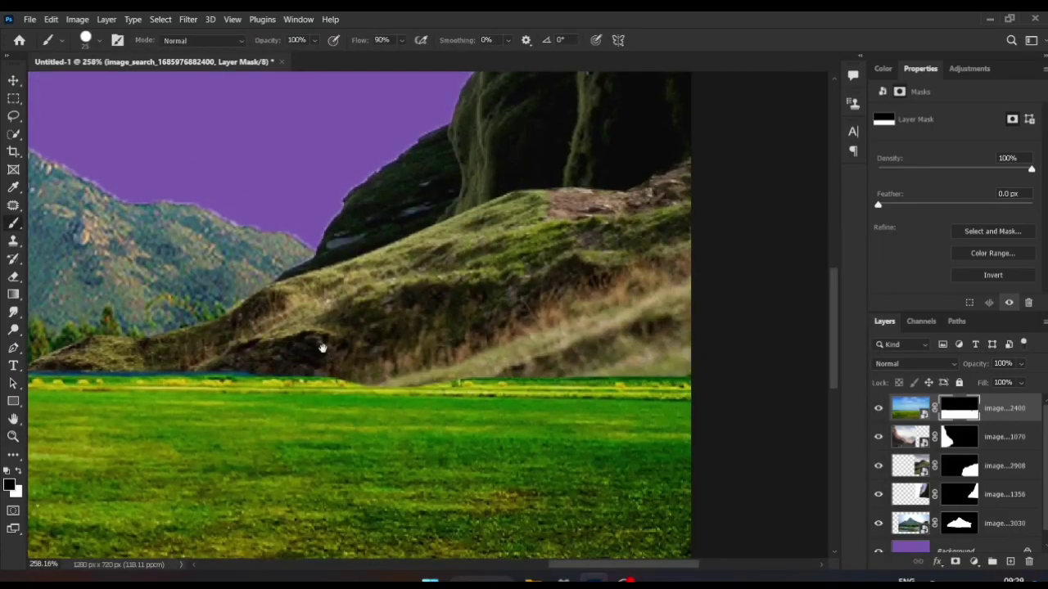
scroll(322, 346, "left", 5)
scroll(270, 391, "left", 5)
scroll(405, 379, "left", 5)
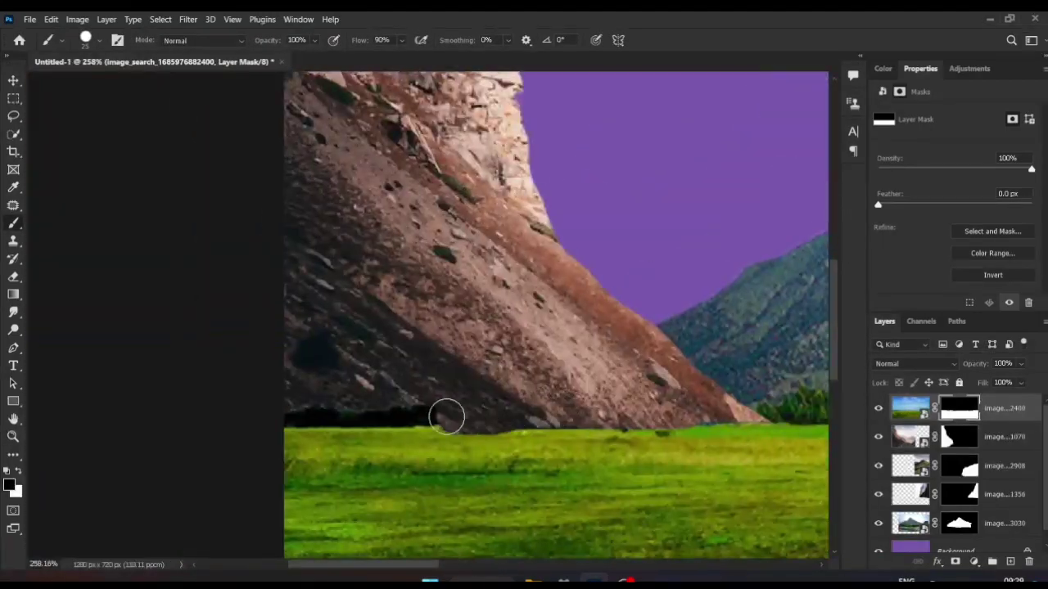
key("z")
scroll(339, 399, "down", 5)
scroll(339, 399, "up", 5)
scroll(250, 362, "right", 5)
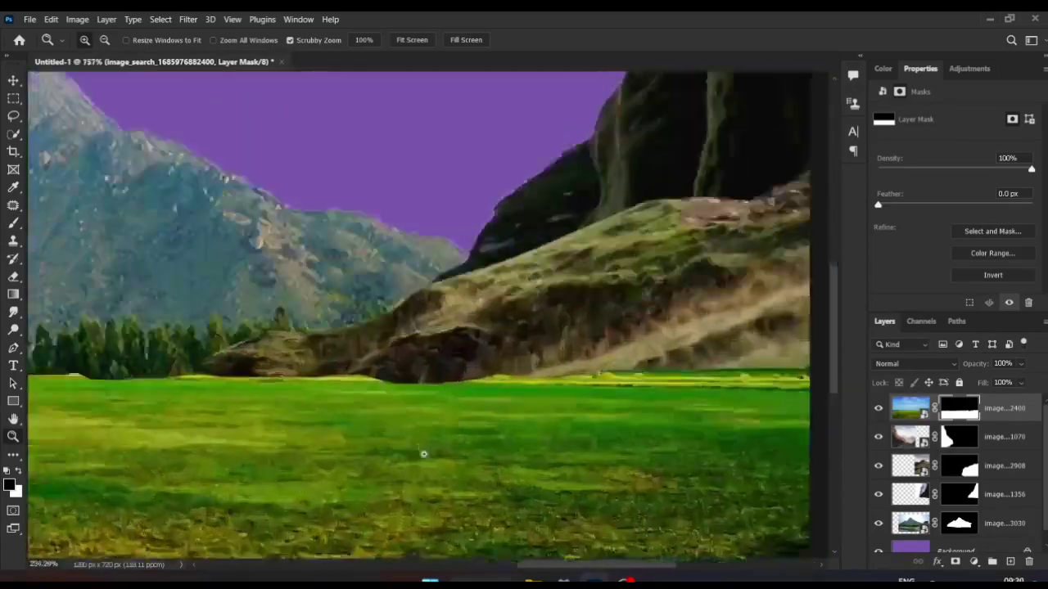
key("b")
key("z")
scroll(533, 385, "down", 3)
key("b")
Step: Choose the grass-blade brush 4562 from the brush presets
right_click(532, 386)
scroll(483, 483, "down", 3)
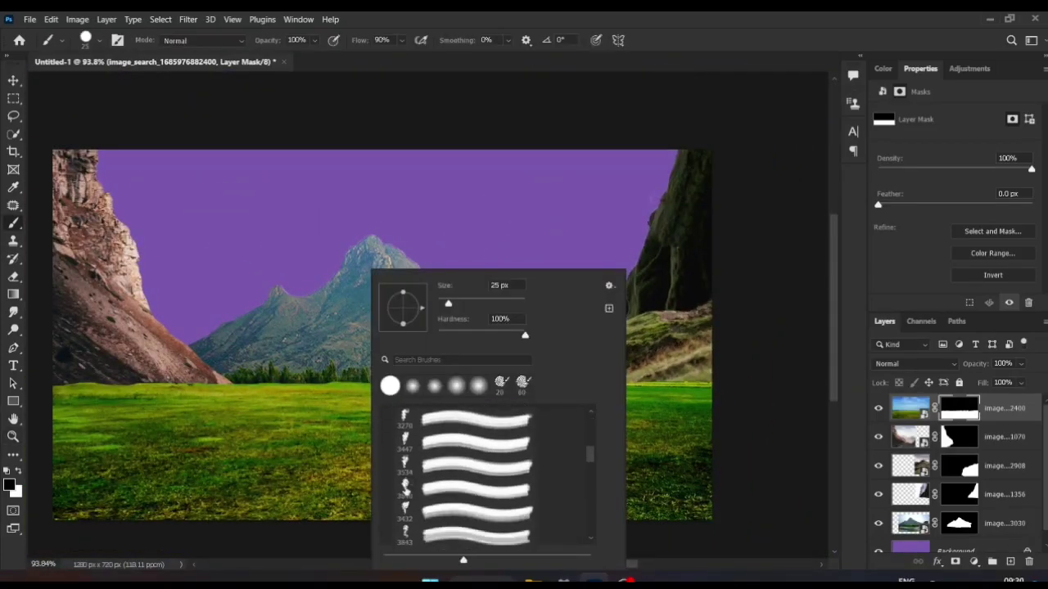
scroll(483, 482, "down", 3)
scroll(410, 508, "down", 5)
left_click(428, 534)
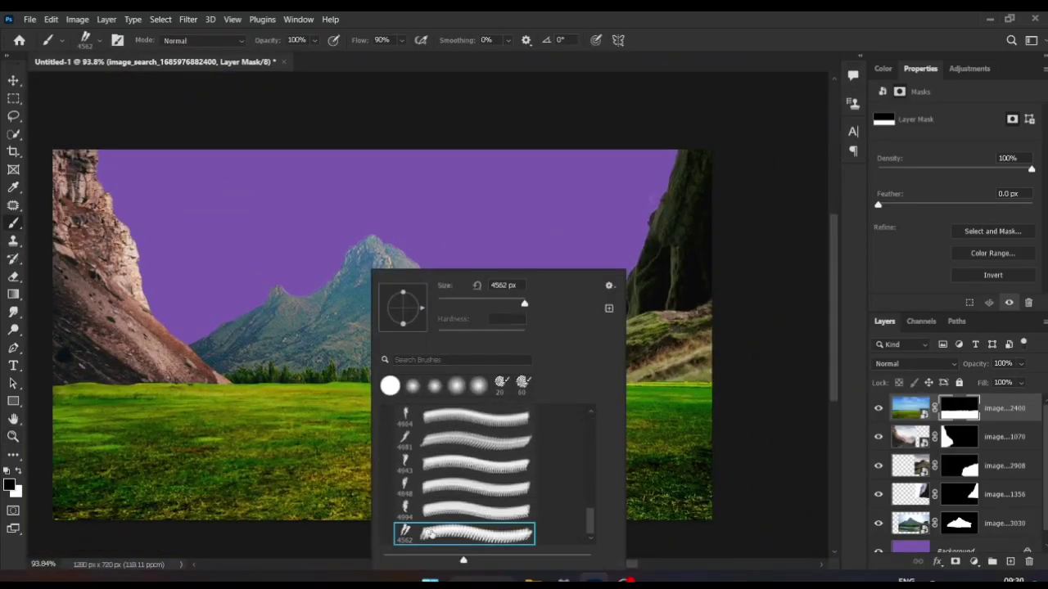
Step: Zoom along the horizon to check the grass blending into the mountains
key("z")
scroll(701, 402, "up", 3)
scroll(610, 397, "up", 5)
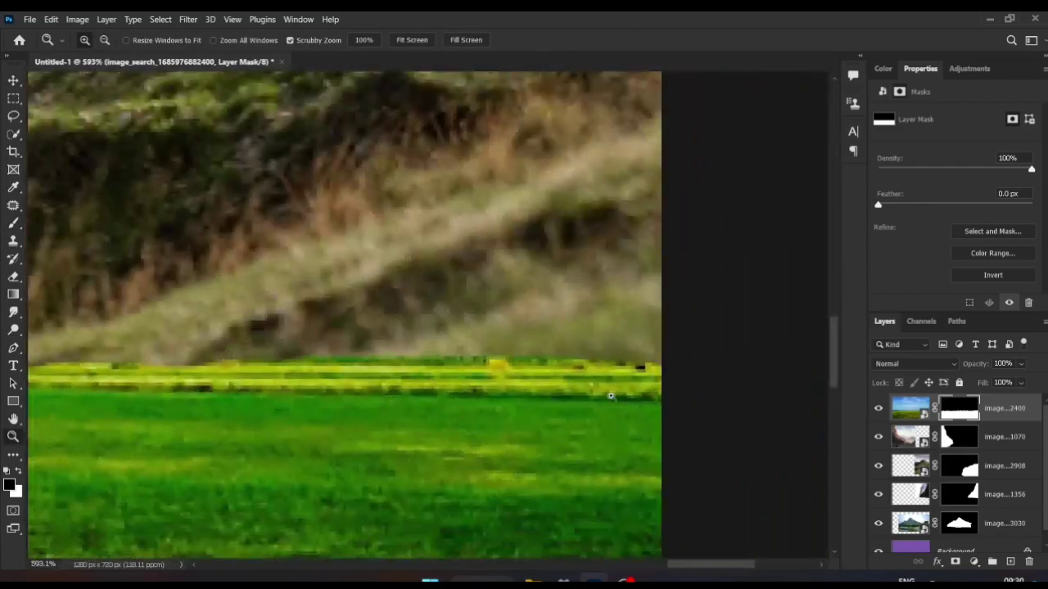
scroll(491, 426, "down", 3)
scroll(444, 409, "down", 3)
scroll(409, 401, "down", 3)
key("z")
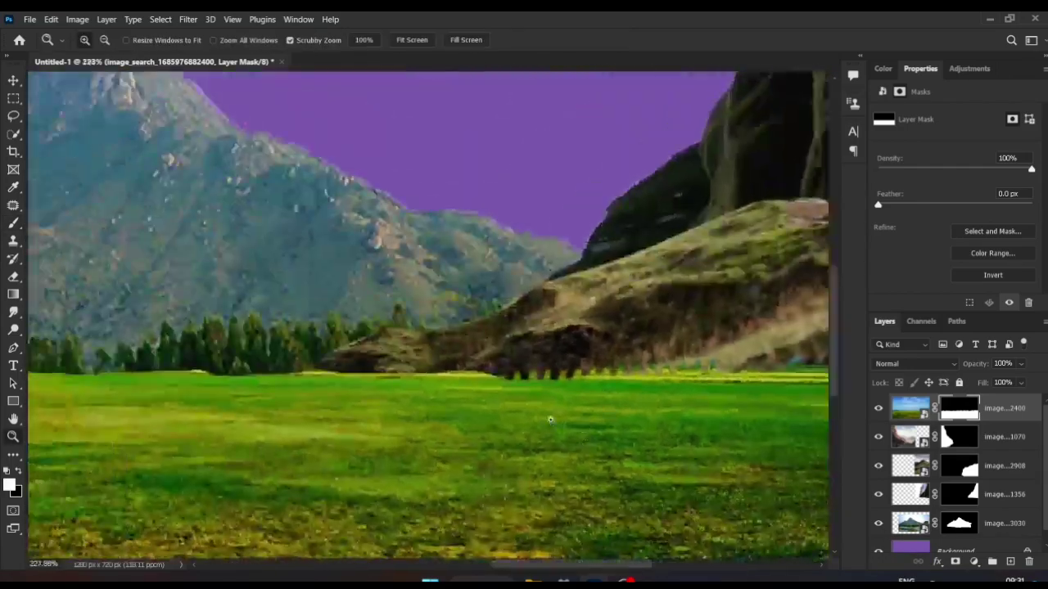
scroll(352, 388, "down", 2)
left_click(29, 19)
Step: Convert the field to a Smart Object and warp the grass horizon into a gentle curve
right_click(1005, 407)
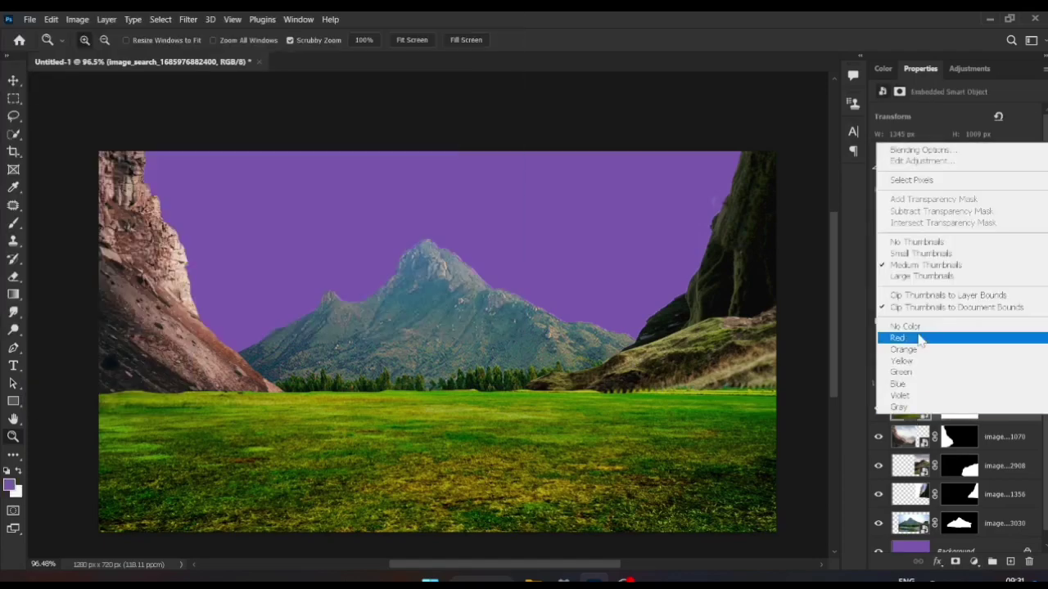
left_click(917, 163)
left_click_drag(458, 440, 765, 402)
key("Return")
key("z")
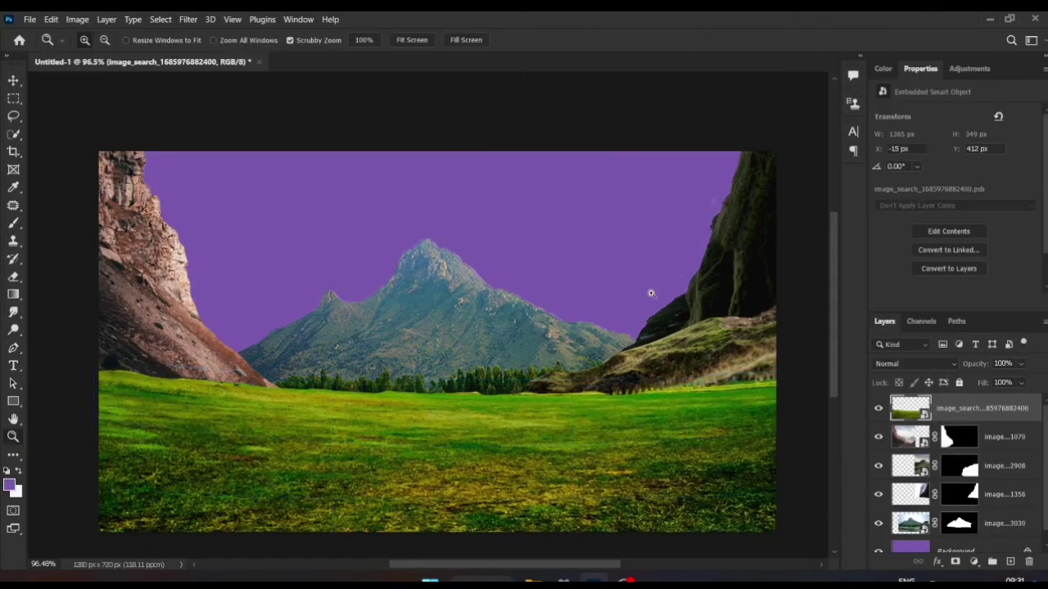
Step: Clip a Normal-mode purple Solid Color fill to the distant mountain and copy it to the right cliff
left_click(29, 19)
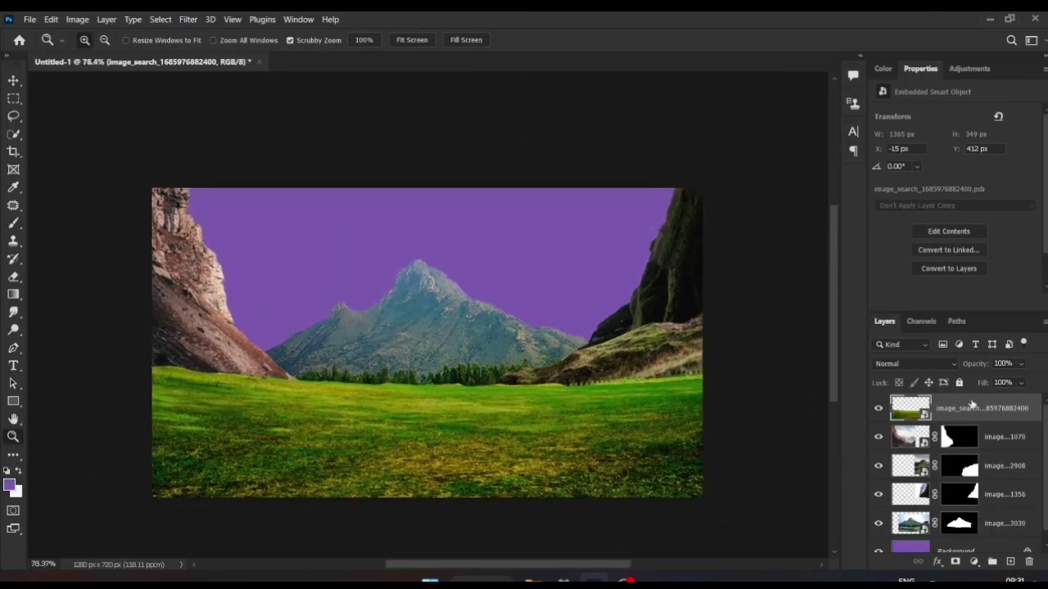
left_click(973, 561)
left_click(968, 322)
left_click(936, 166)
left_click(914, 363)
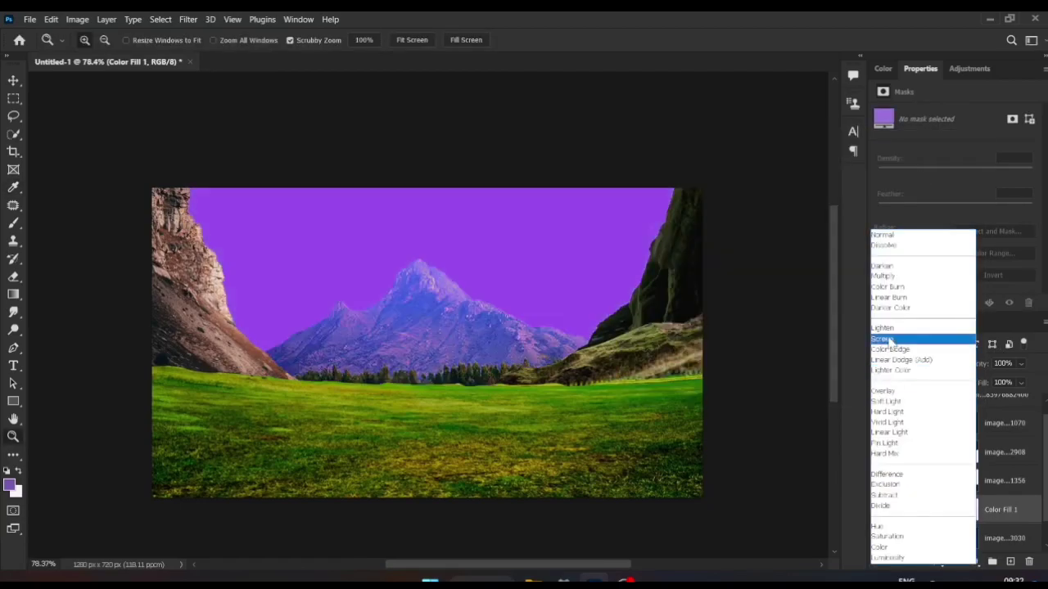
left_click(900, 341)
left_click(937, 524, "alt")
left_click(914, 364)
left_click(900, 238)
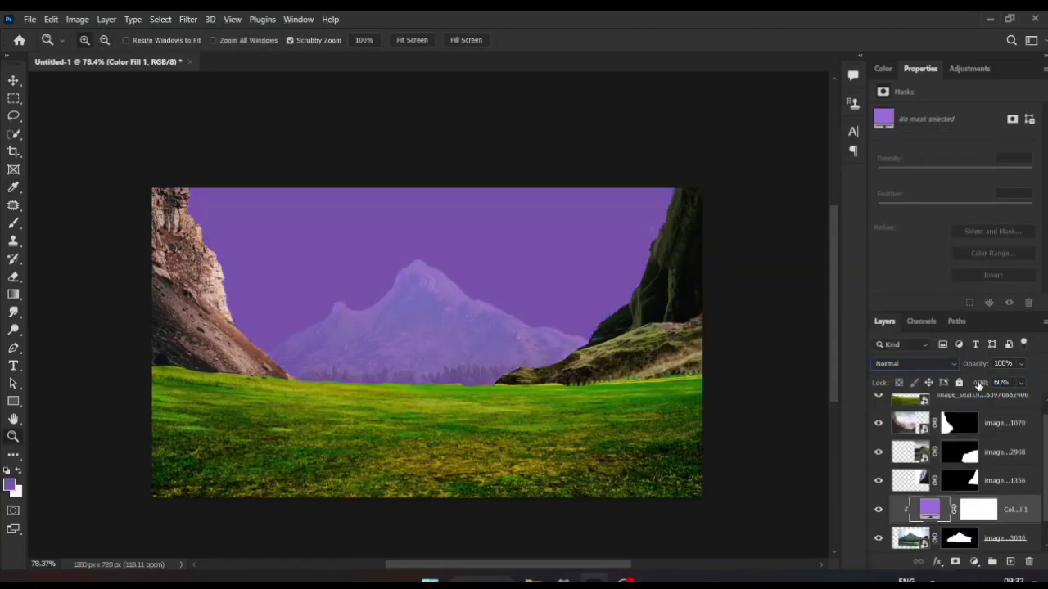
mouse_move(1017, 521)
left_mouse_down()
mouse_move(986, 468)
mouse_move(1004, 399)
left_mouse_up()
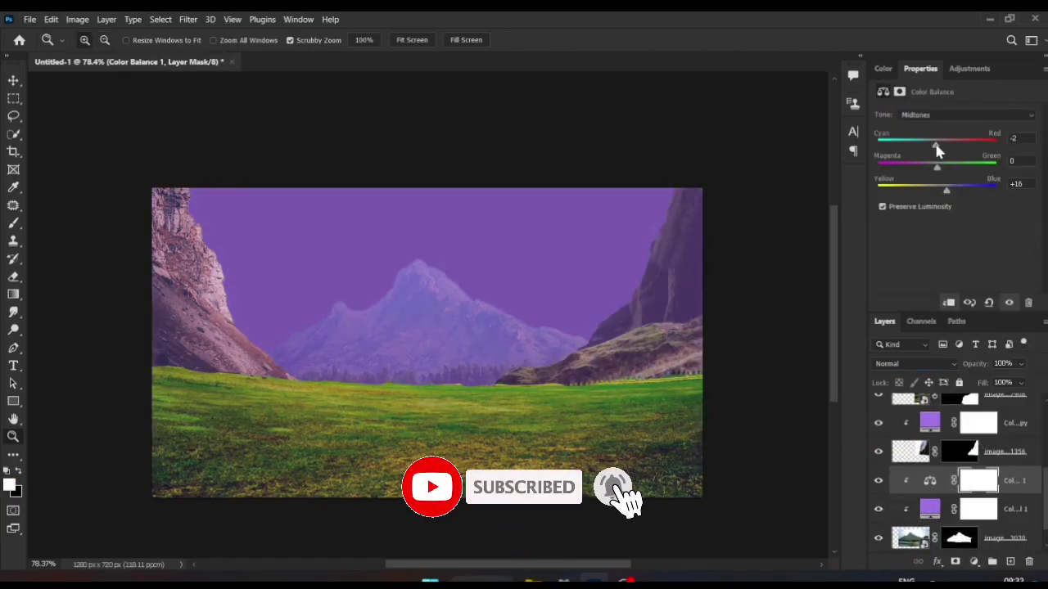
Step: Darken both rock cliff layers with Levels by lowering output white
left_click(1002, 538)
left_click(973, 562)
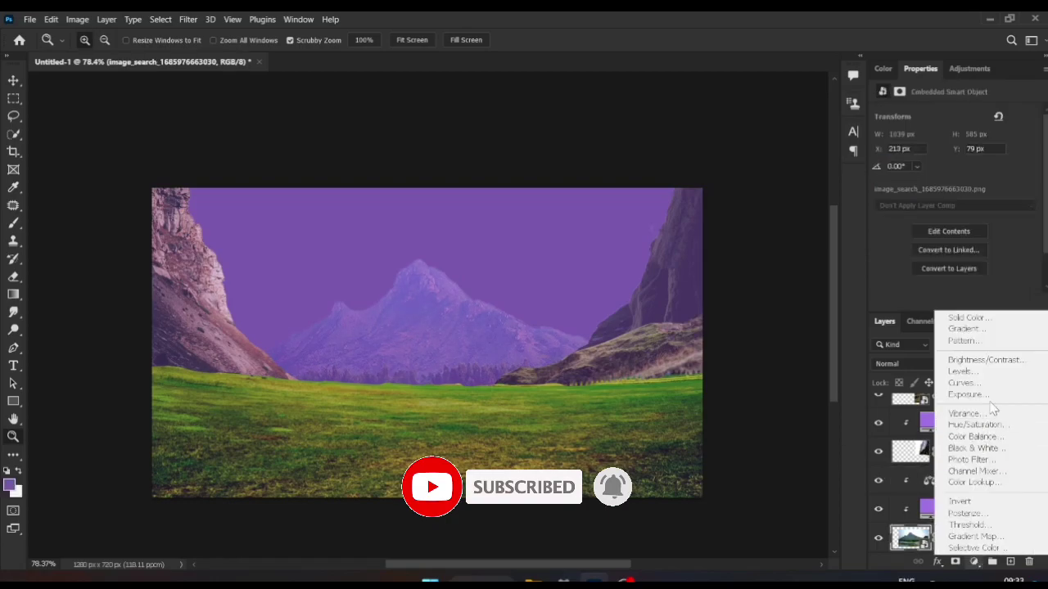
left_click(962, 371)
left_click_drag(1033, 254, 917, 254)
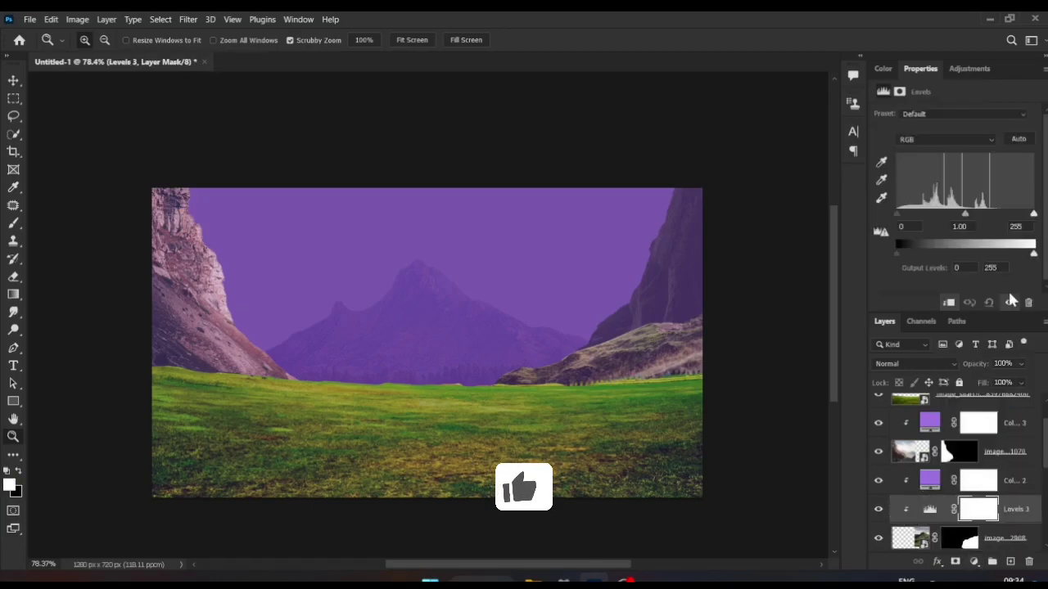
left_click(963, 383)
left_click_drag(1033, 254, 948, 256)
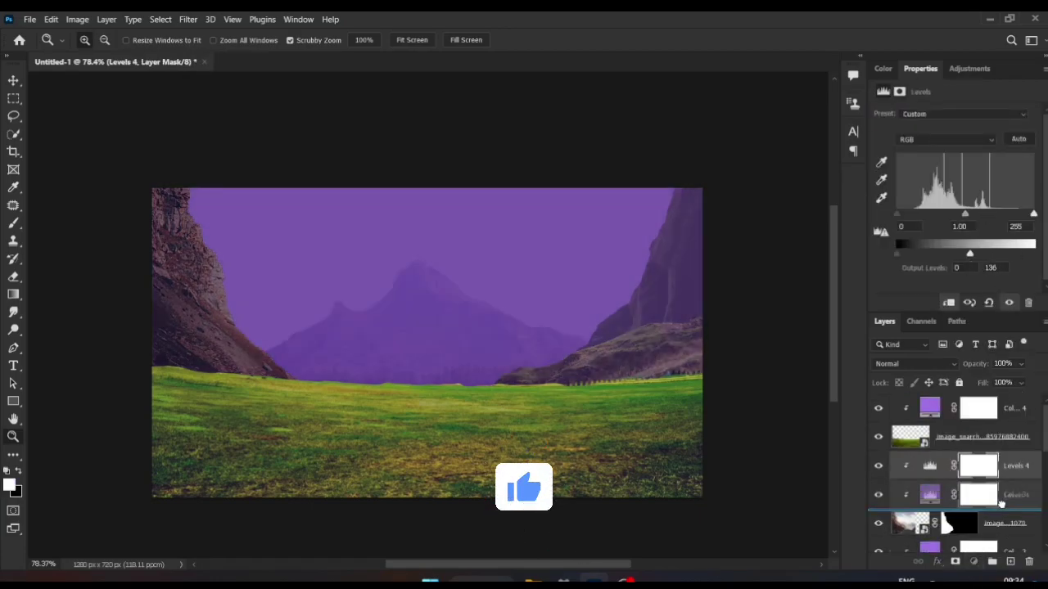
Step: Darken the grass field with a Levels adjustment at output white 107
left_click(982, 436)
left_click(974, 561)
left_click(963, 382)
left_click_drag(1033, 254, 953, 256)
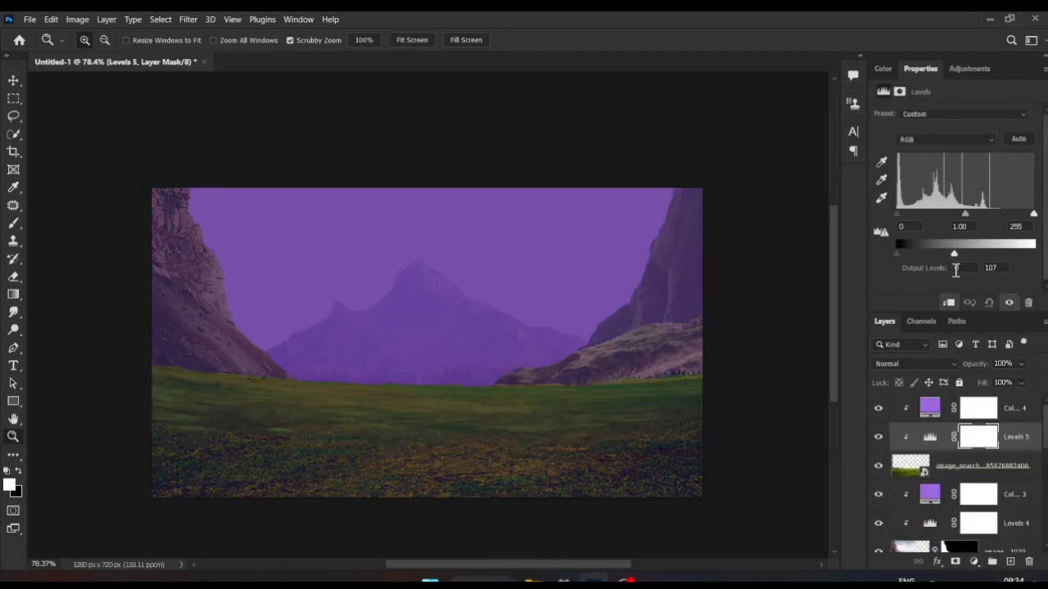
Step: Colorize the grass deep purple with Hue/Saturation (248, 33, -4)
left_click(976, 561)
left_click(963, 454)
left_click_drag(955, 166, 972, 175)
left_click(948, 237)
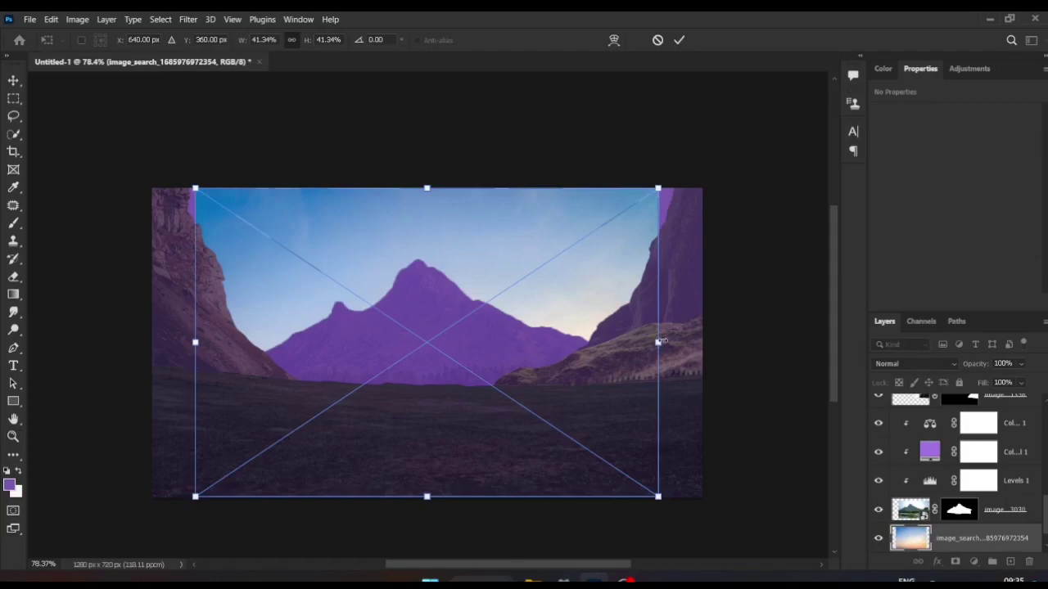
Step: Commit the placed sunset sky and the cloudy mountain photo above it
key("Return")
key("z")
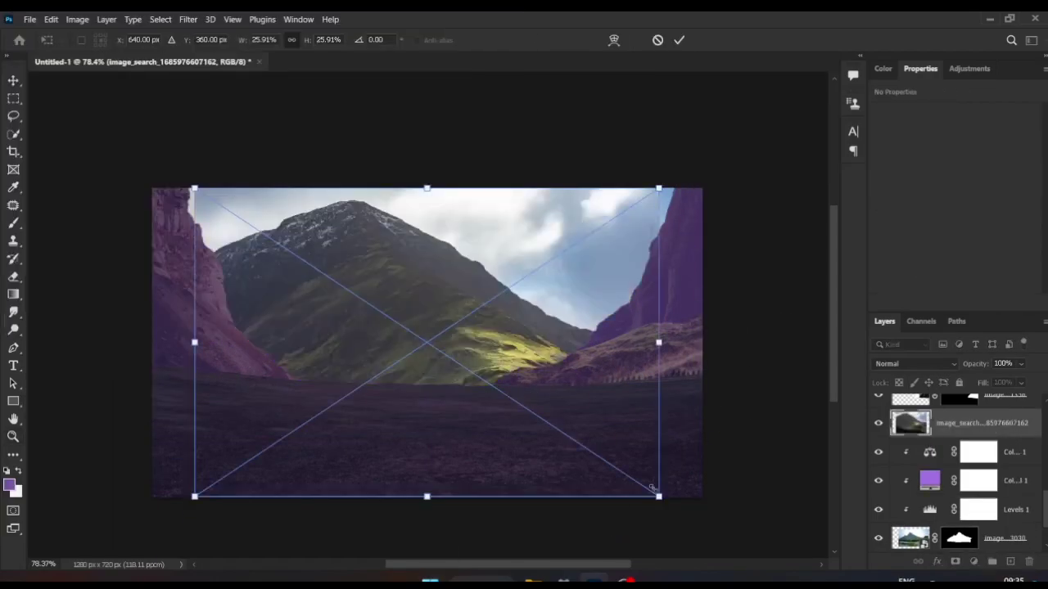
key("Return")
Step: Set the mountain photo to Linear Dodge (Add) and give it a black hiding mask
left_click(914, 363)
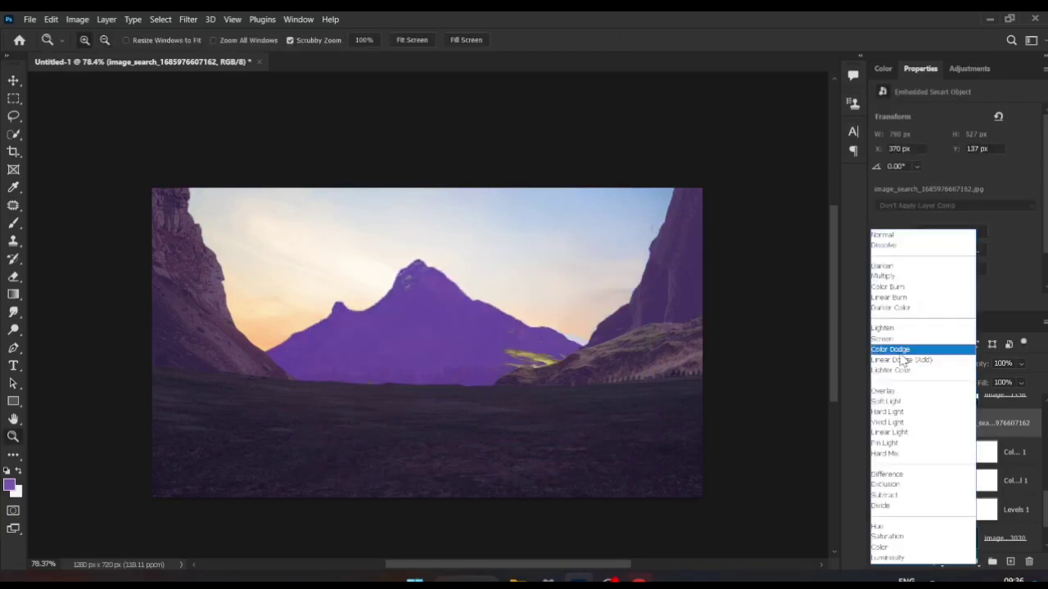
left_click(901, 360)
left_click(974, 561)
key("ctrl+i")
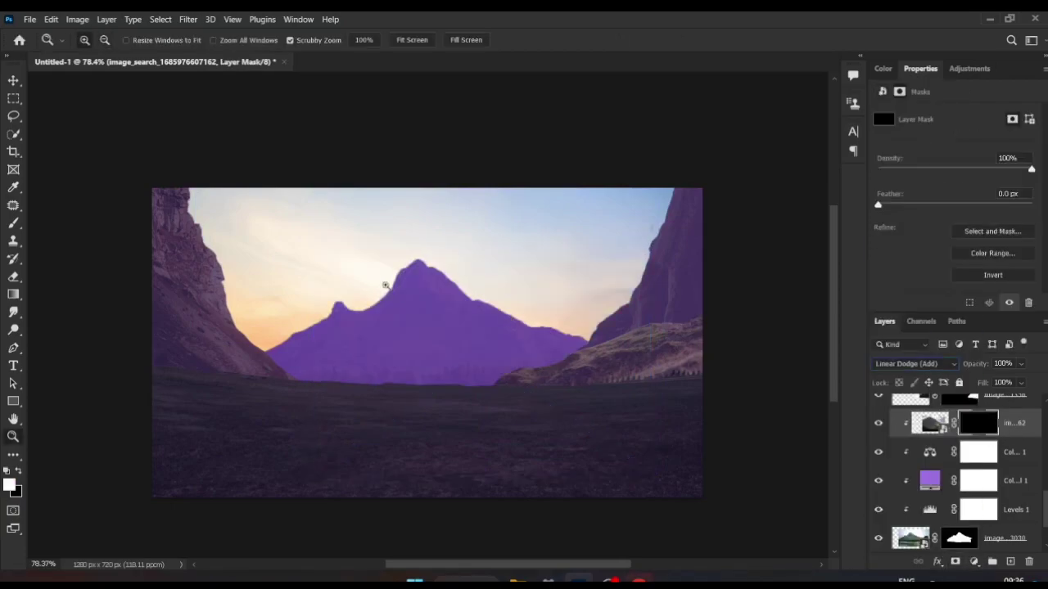
key("b")
Step: Reveal rocky texture on the mountain peak with a soft round brush
right_click(446, 274)
scroll(660, 483, "up", 2)
left_click(418, 426)
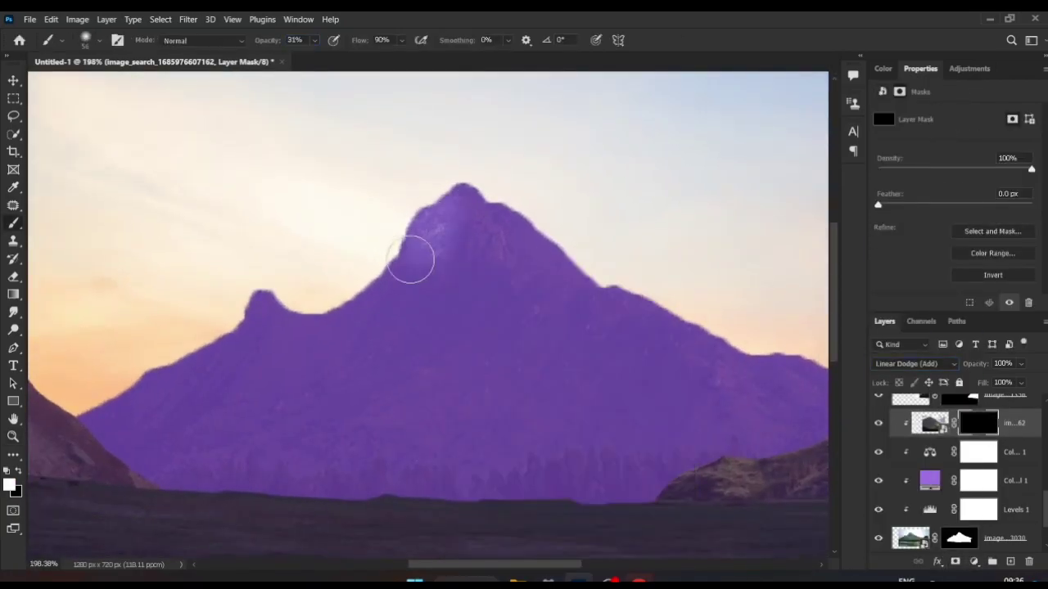
left_click_drag(377, 358, 287, 377)
key("z")
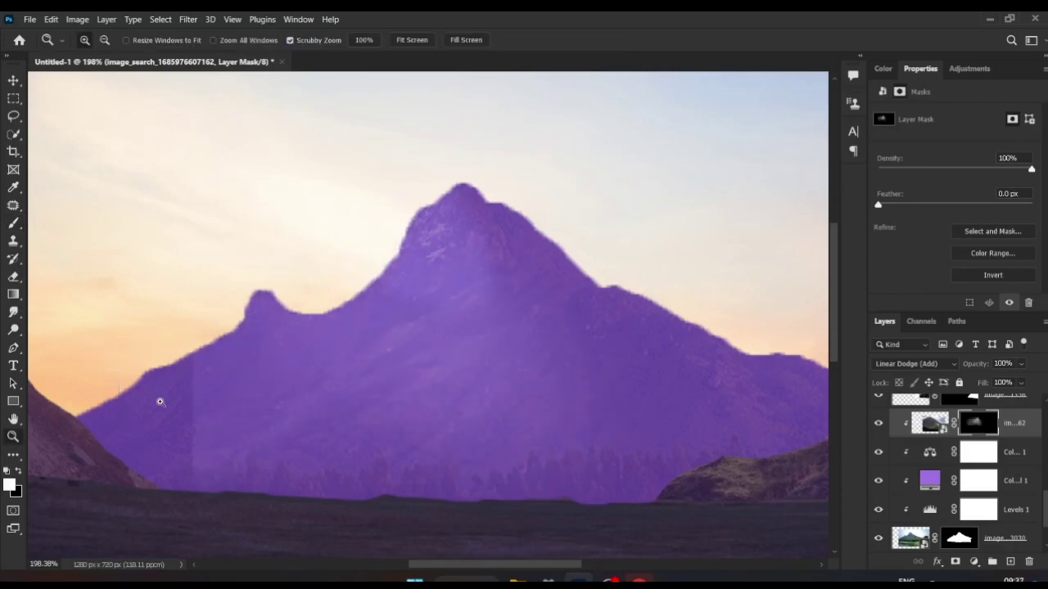
key("ctrl+0")
Step: Return the mountain photo to Normal blending and paint texture down the mountain body
left_click(914, 363)
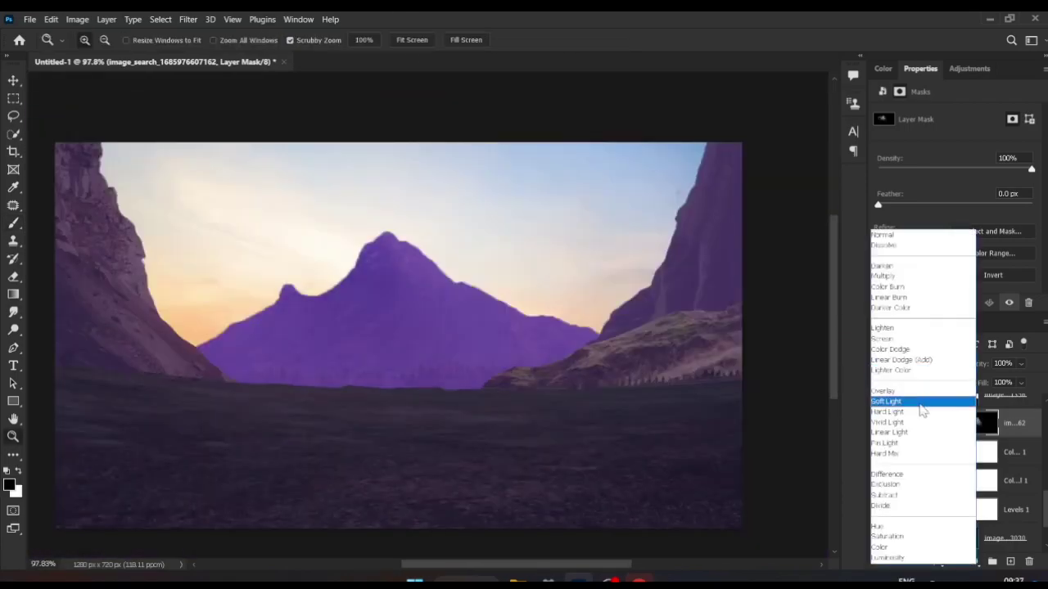
left_click(893, 233)
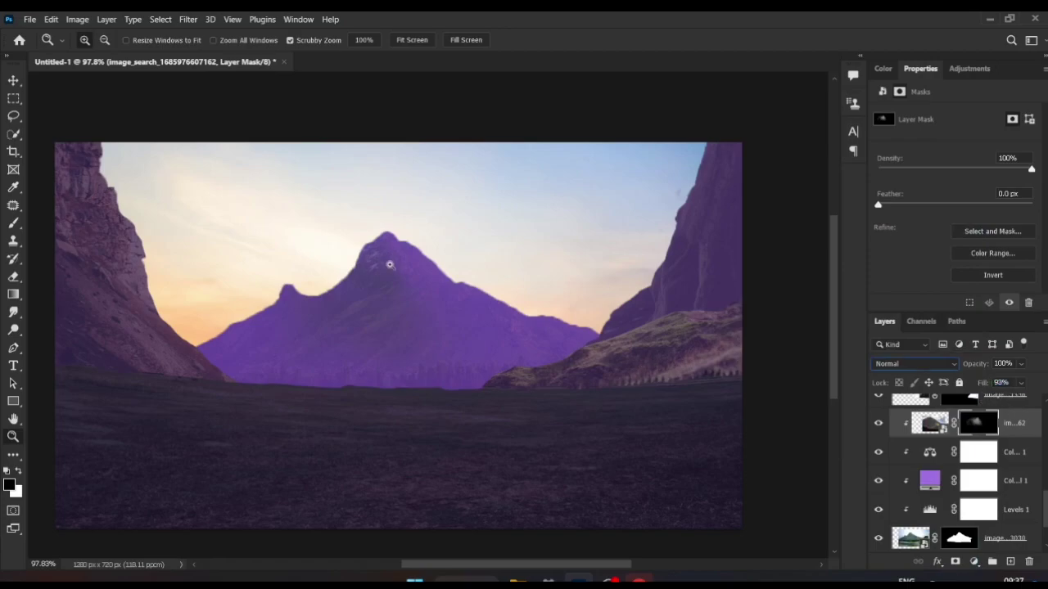
left_click_drag(389, 265, 518, 254)
mouse_move(465, 287)
left_mouse_down()
mouse_move(490, 255)
mouse_move(530, 275)
left_mouse_up()
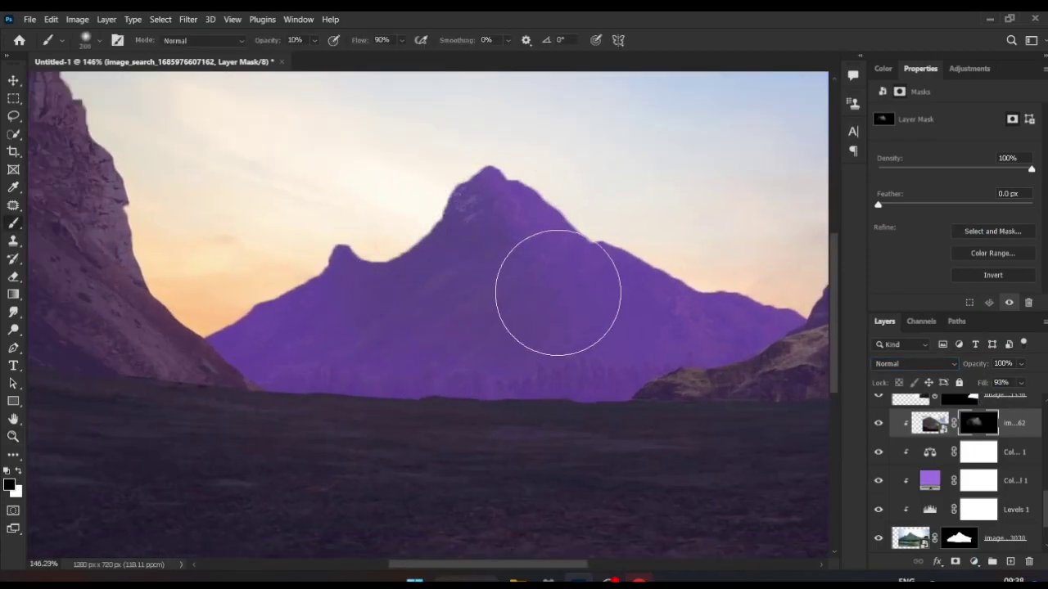
left_click_drag(517, 193, 555, 294)
key("z")
left_click_drag(585, 331, 421, 393)
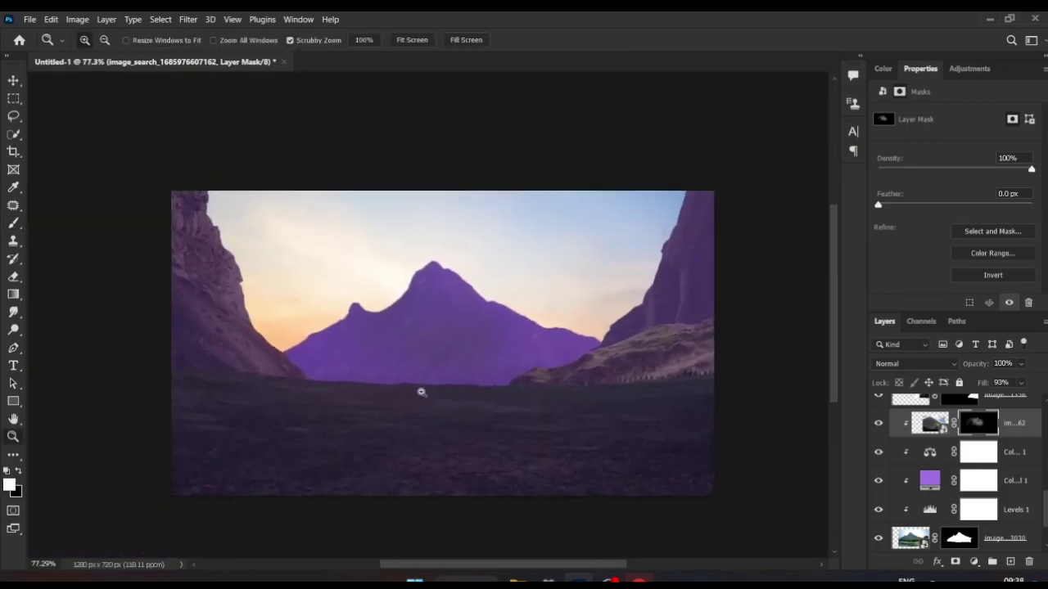
Step: Paint a peach glow sampled from the sunset sky, then duplicate, shift and rotate it
key("b")
left_click(288, 345, "alt")
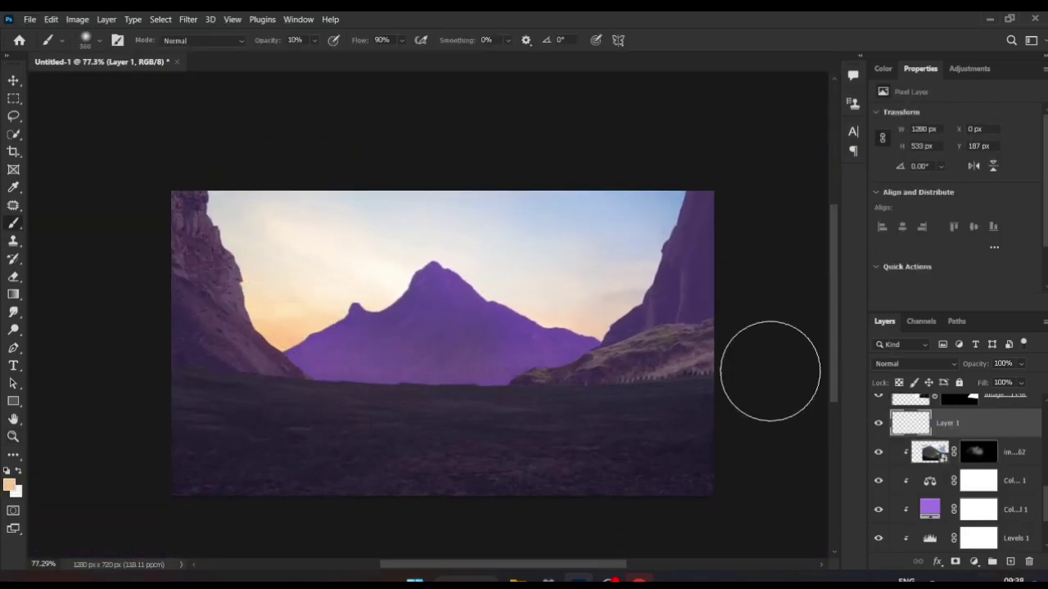
key("ctrl+j")
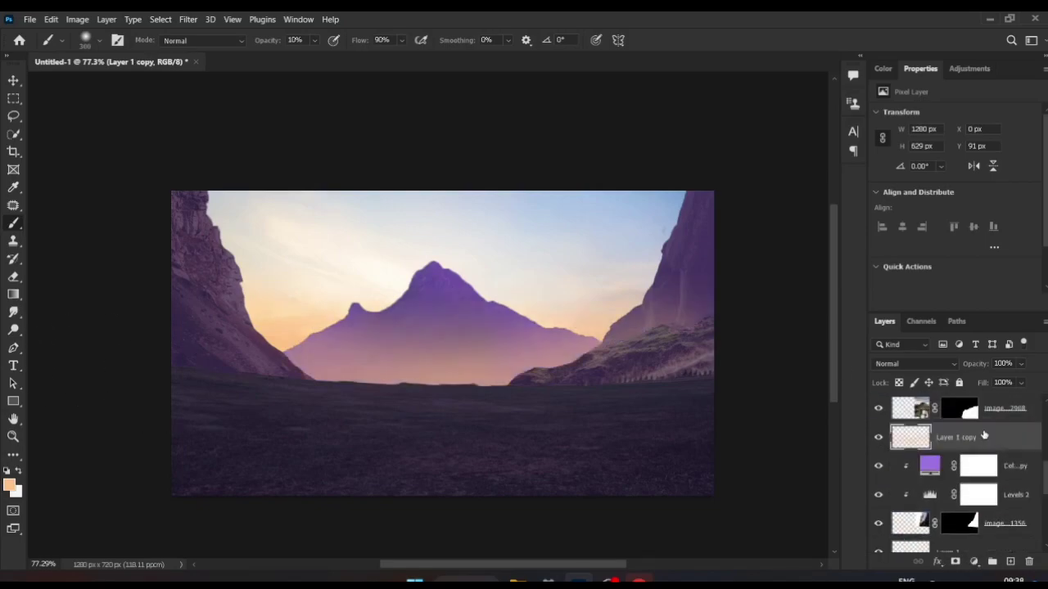
key("ctrl+t")
left_click_drag(466, 367, 561, 411)
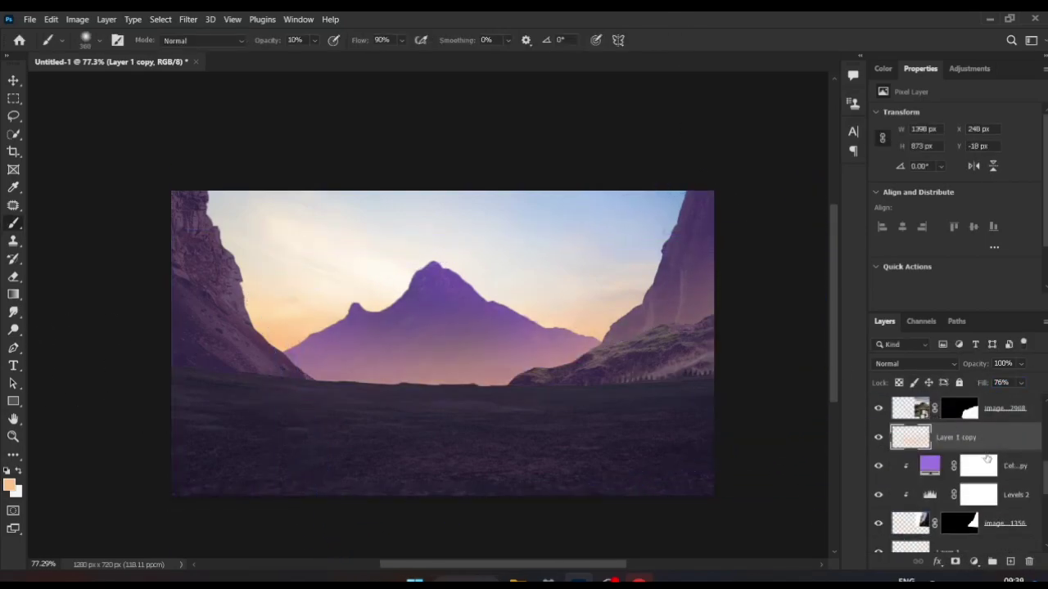
Step: Add another glow copy, enlarged and rotated over the lower mountain
key("ctrl+j")
key("ctrl+j")
key("ctrl+t")
mouse_move(646, 565)
left_mouse_down()
mouse_move(799, 495)
mouse_move(496, 264)
left_mouse_up()
key("Return")
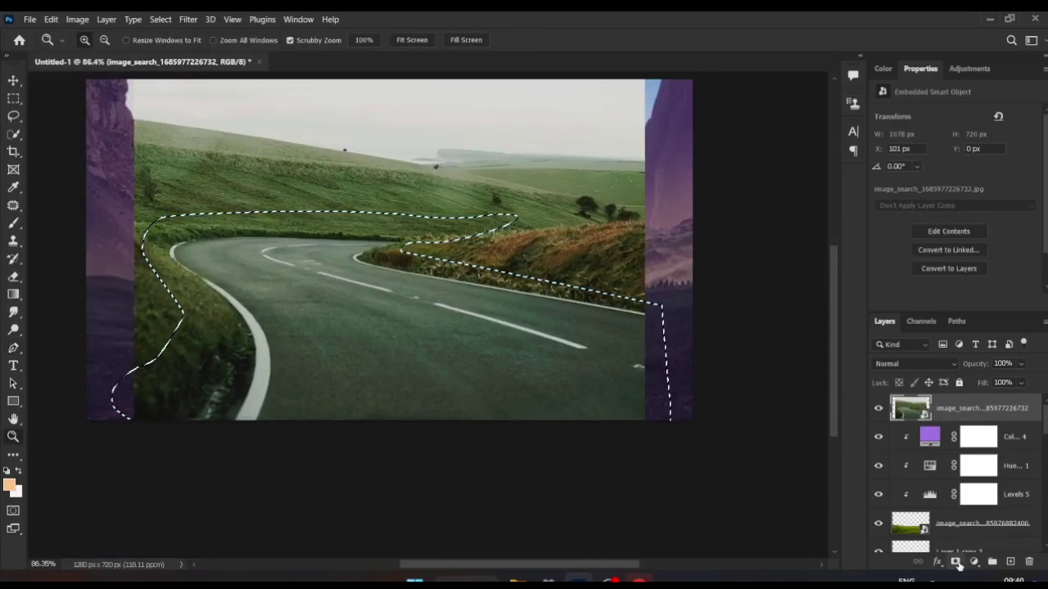
Step: Mask the road photo to its traced outline and stretch it over the valley floor
left_click(956, 561)
key("ctrl+t")
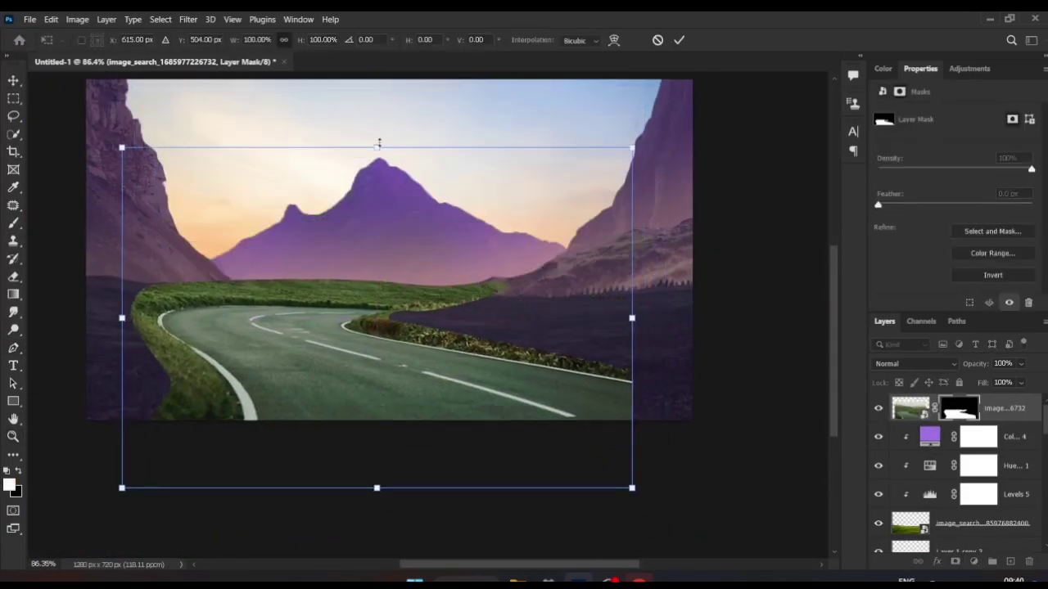
mouse_move(372, 488)
left_mouse_down()
mouse_move(374, 528)
mouse_move(361, 153)
left_mouse_up()
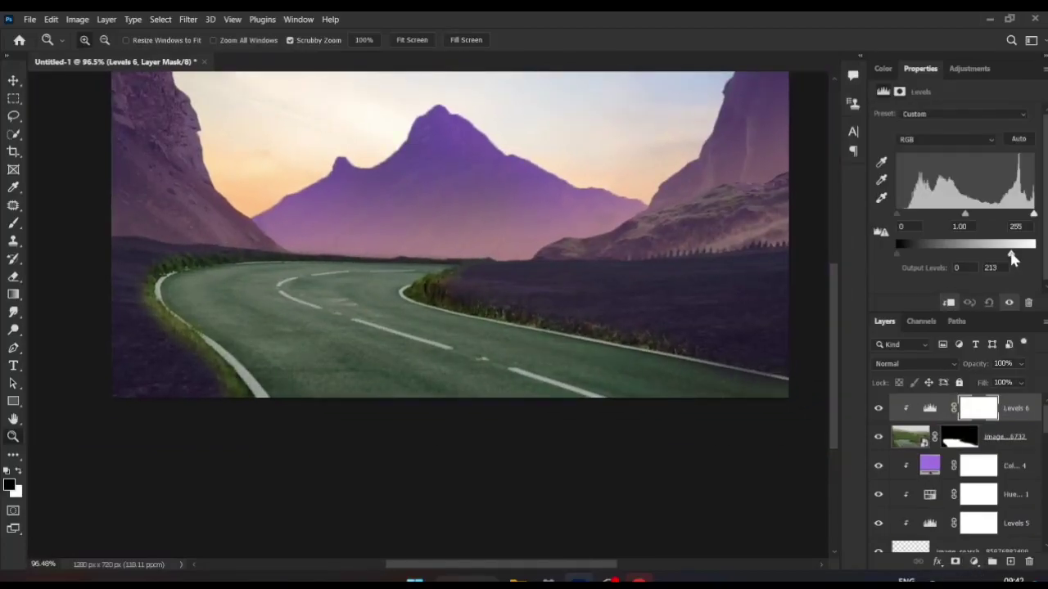
Step: Tone the road dark grey with a colorized Hue/Saturation layer (219, 17, -17)
left_click(974, 562)
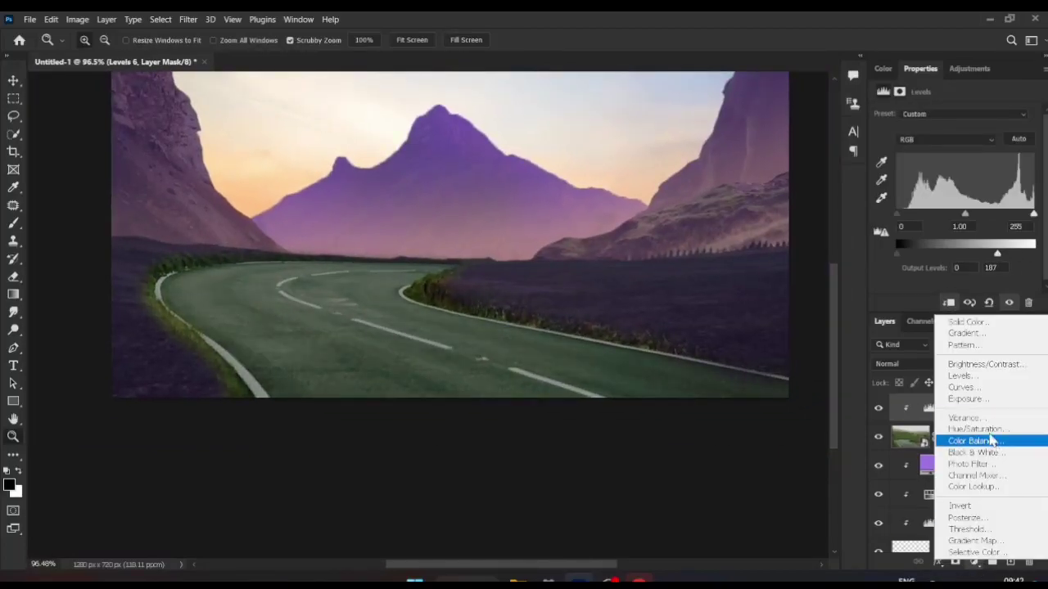
left_click(924, 435)
left_click(947, 239)
left_click_drag(947, 166, 970, 167)
left_click_drag(970, 215, 941, 216)
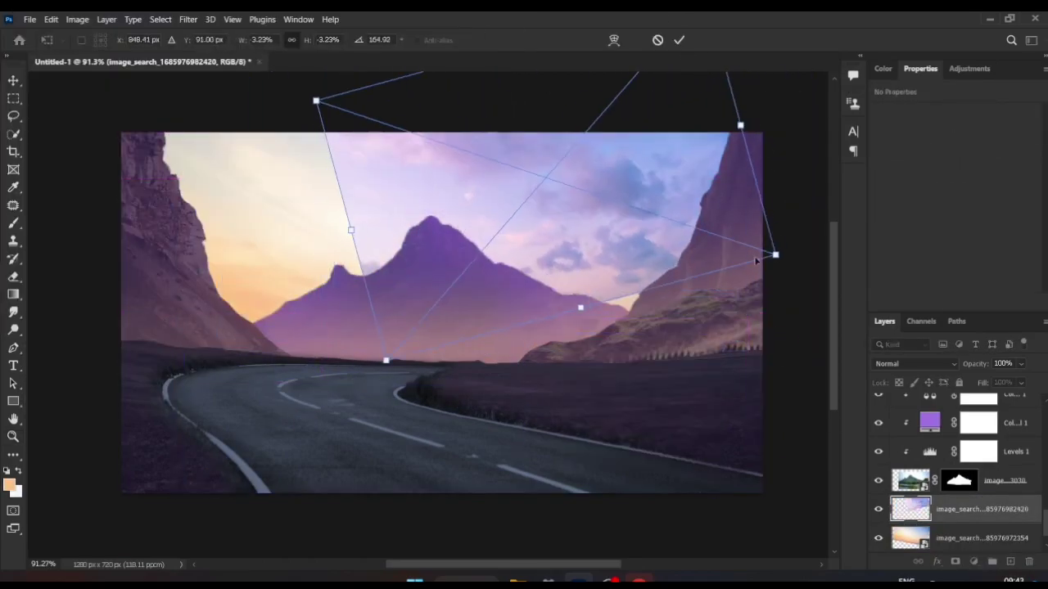
Step: Mask the cloud layer and brush its edge softly into the sky
left_click(956, 563)
key("b")
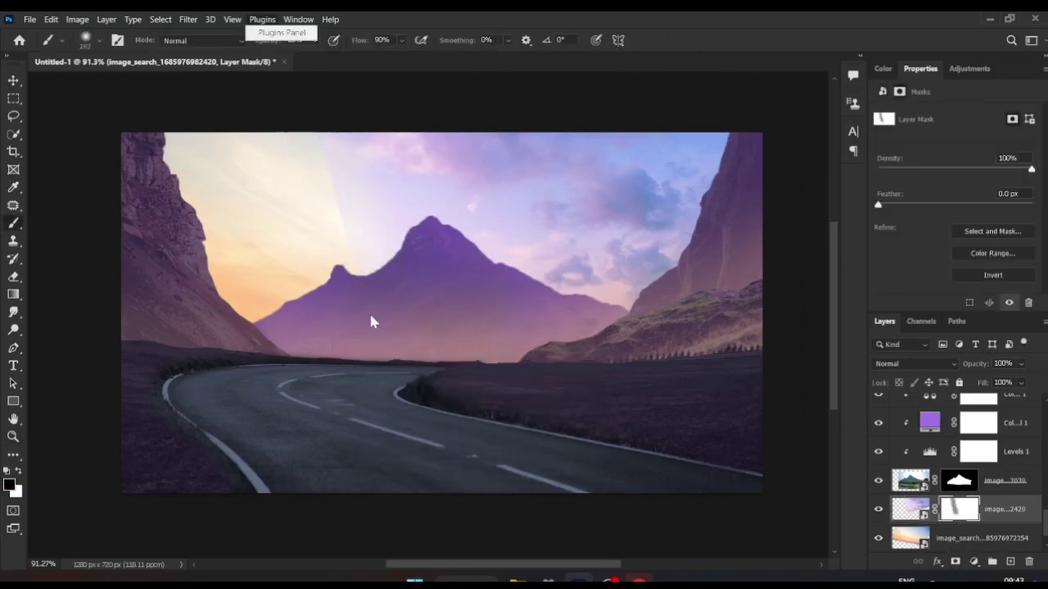
left_click_drag(278, 360, 321, 207)
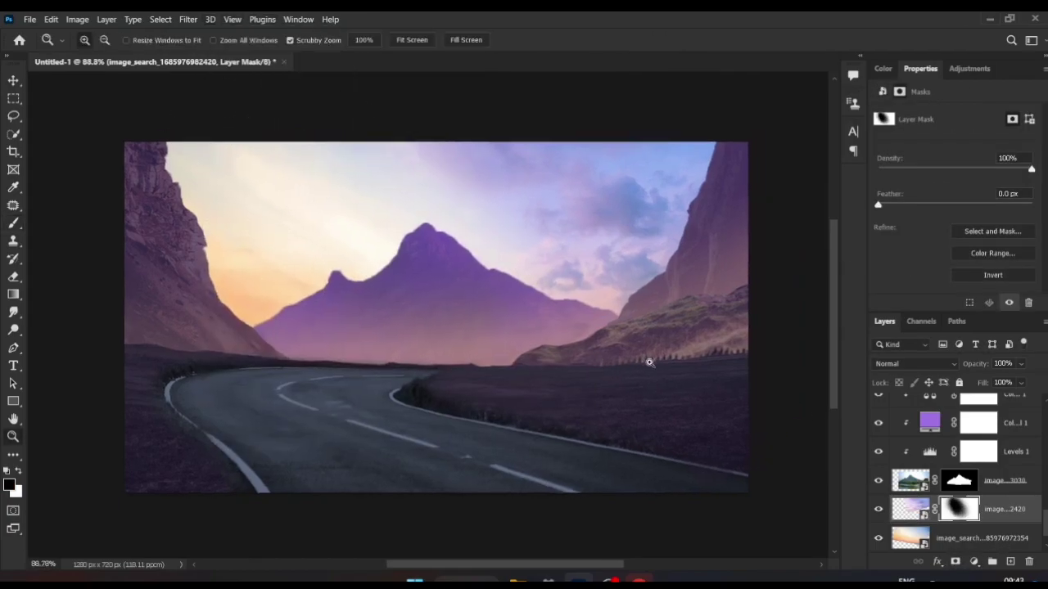
Step: Set the purple paint layer's blend mode to Overlay
left_click(915, 364)
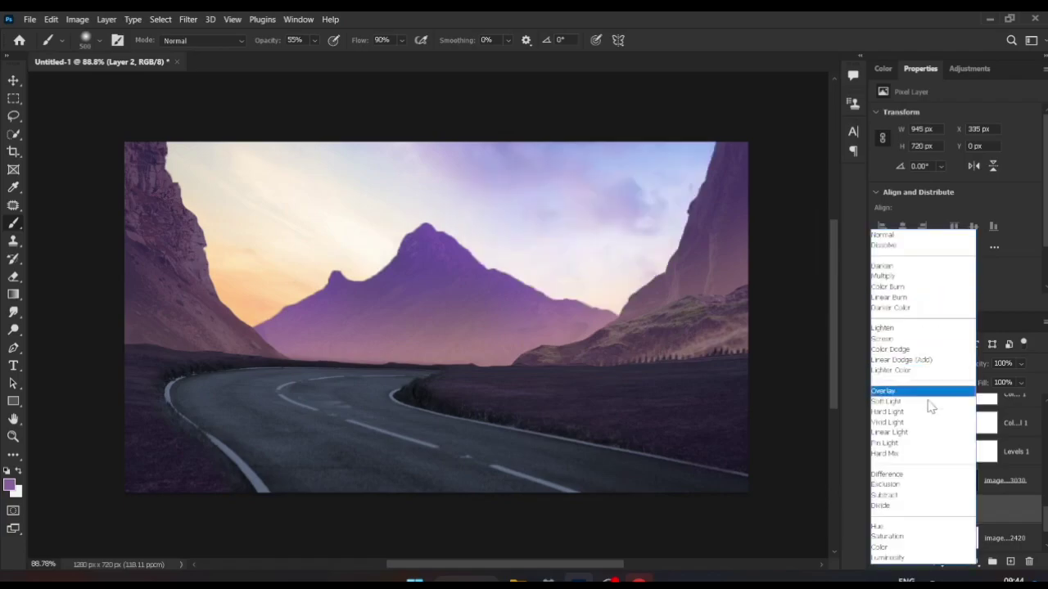
left_click(931, 402)
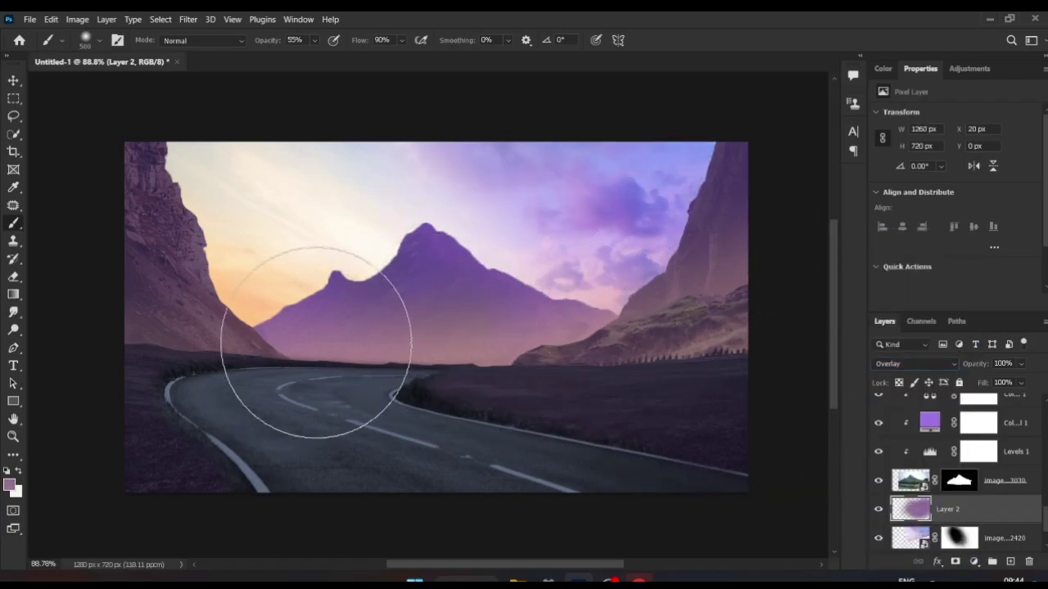
scroll(1041, 462, "up", 2)
Step: Place the blue cloud photo as an embedded layer and fit it over the sky
left_click(29, 19)
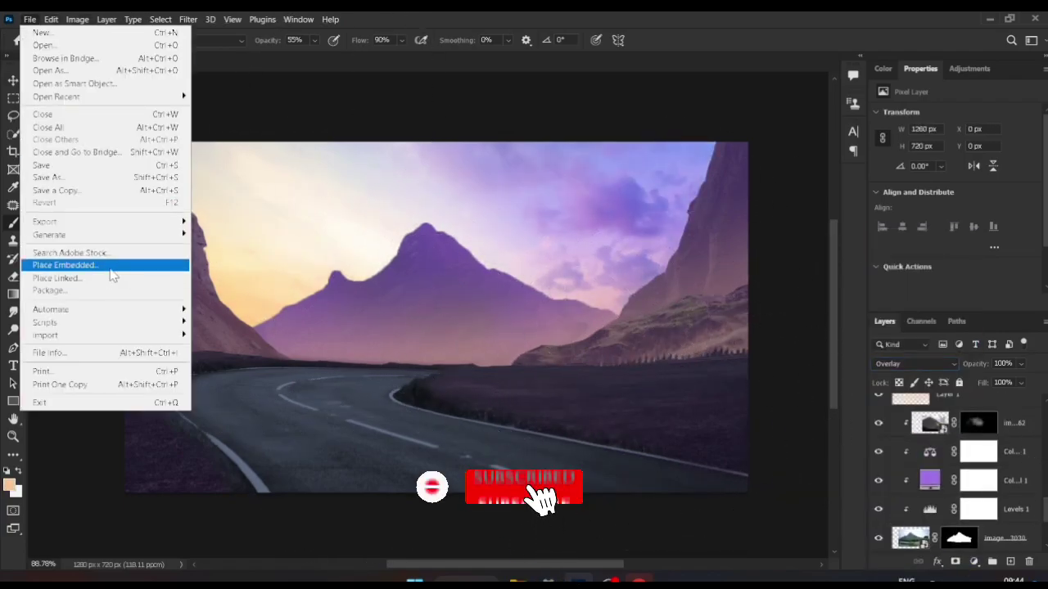
left_click(65, 265)
double_click(312, 139)
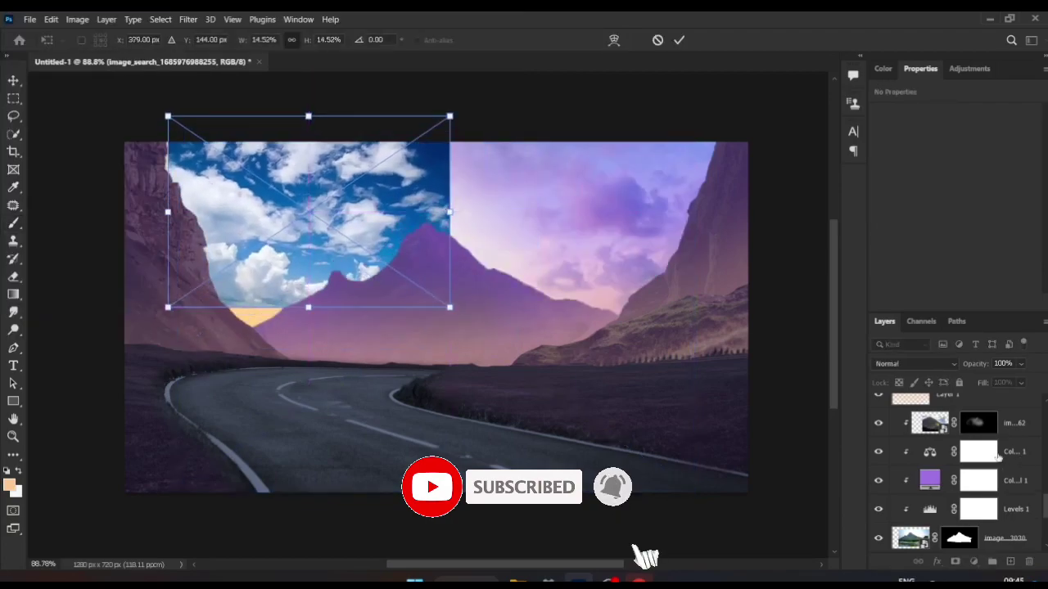
left_click_drag(862, 396, 787, 397)
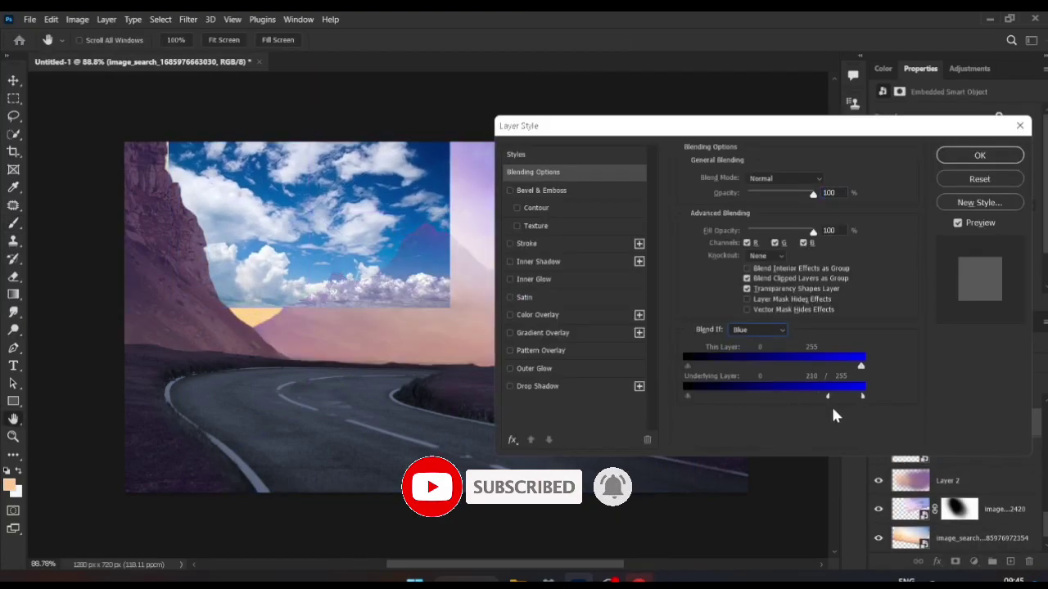
Step: Split the blend range so clouds fade out where the underlying blue is bright
left_click_drag(819, 398, 854, 397)
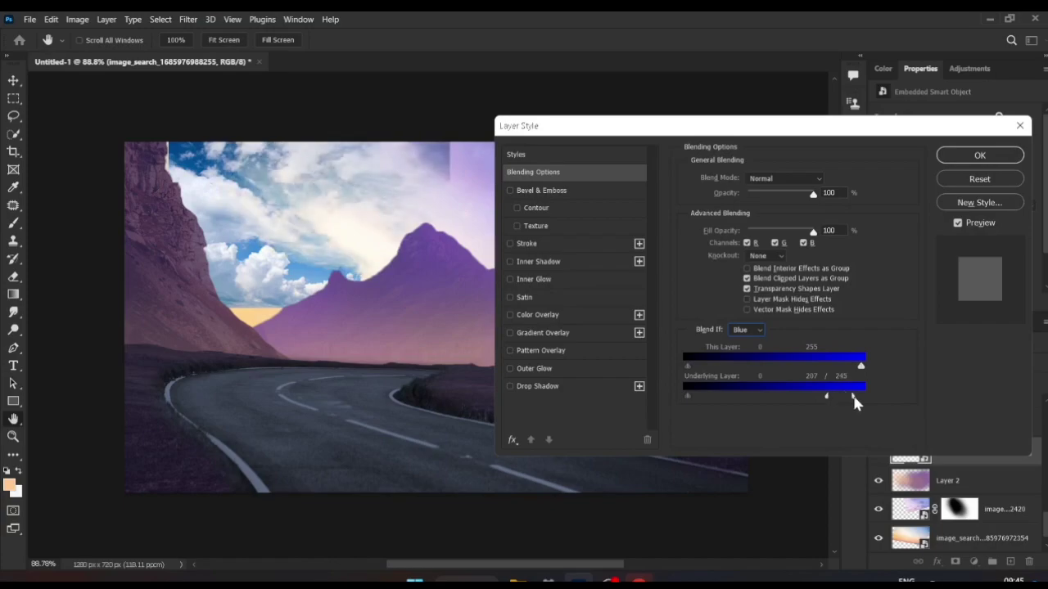
left_click_drag(688, 396, 861, 397)
left_click_drag(686, 366, 732, 366)
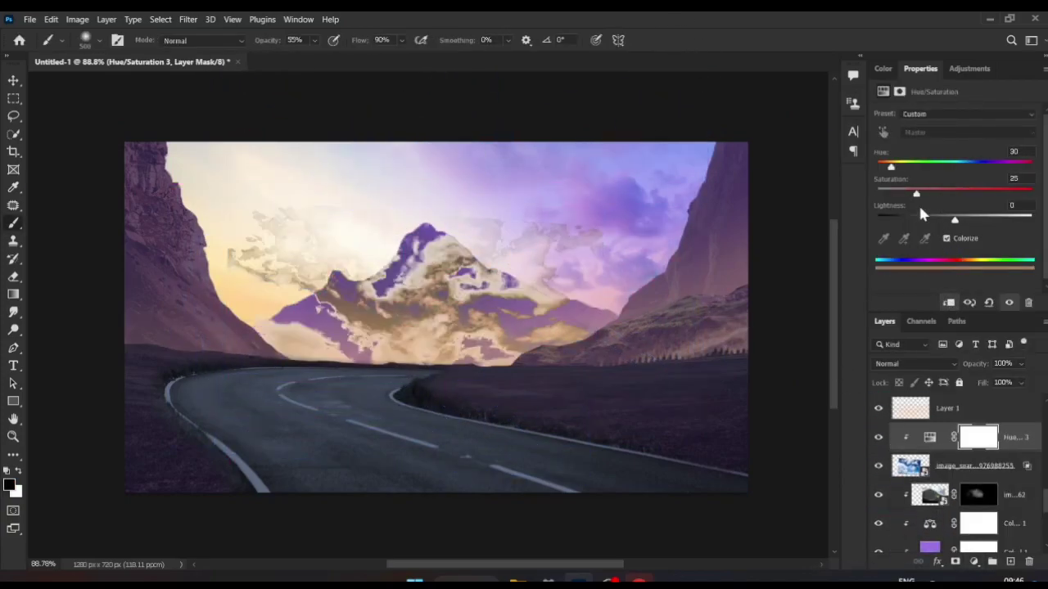
Step: Retint the cloud overlay and reshape the cloud layer over the mountain
left_click_drag(972, 167, 894, 167)
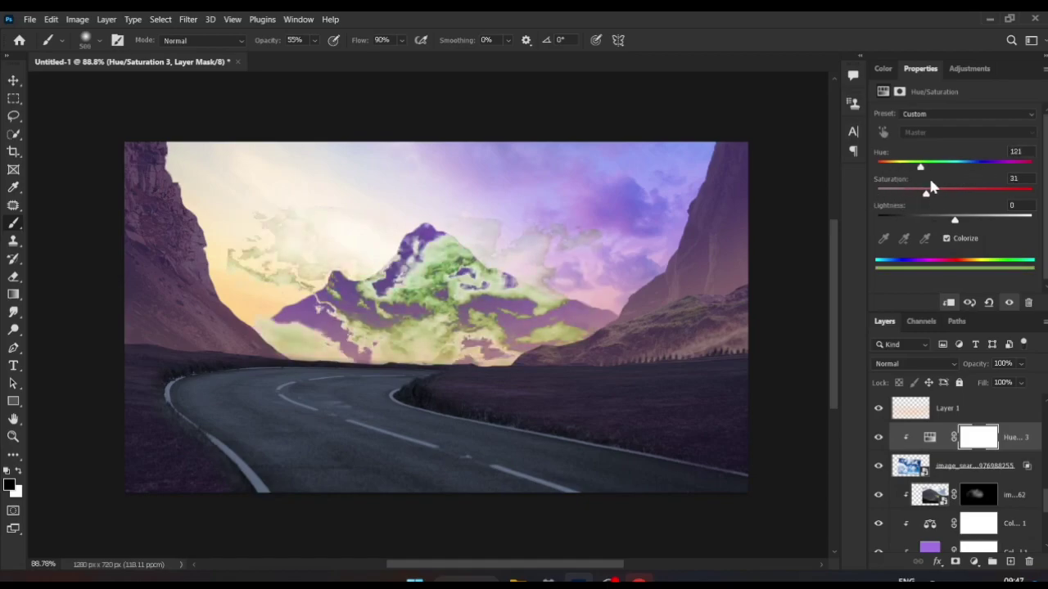
left_click_drag(955, 220, 934, 221)
left_click(974, 466)
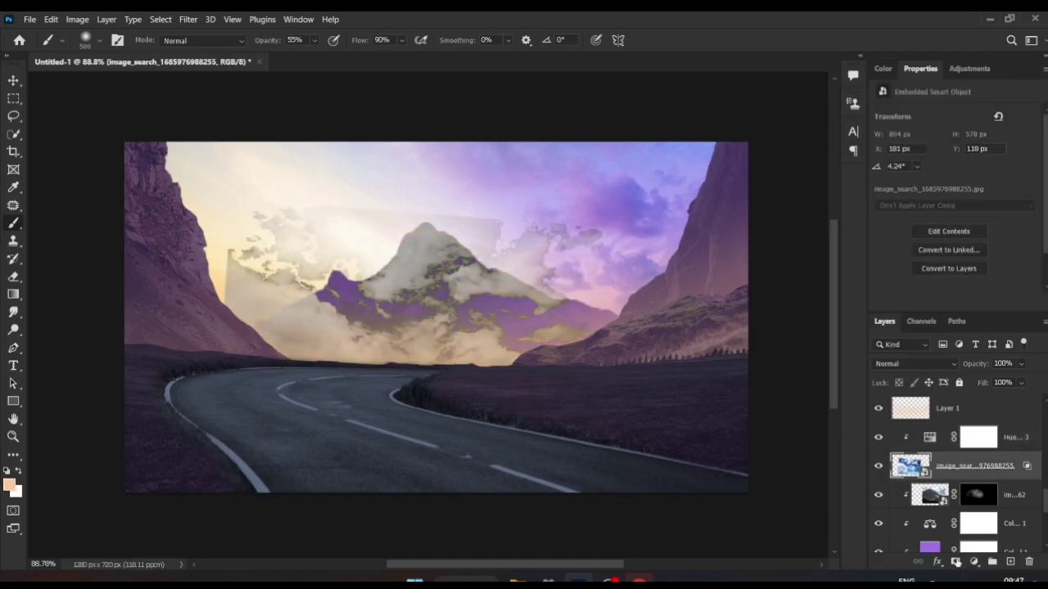
key("ctrl+t")
left_click_drag(660, 179, 664, 183)
key("Return")
Step: Give the cloud layer a hiding black mask and ready the brush for mist
left_click(955, 561, "alt")
key("ctrl+alt+i")
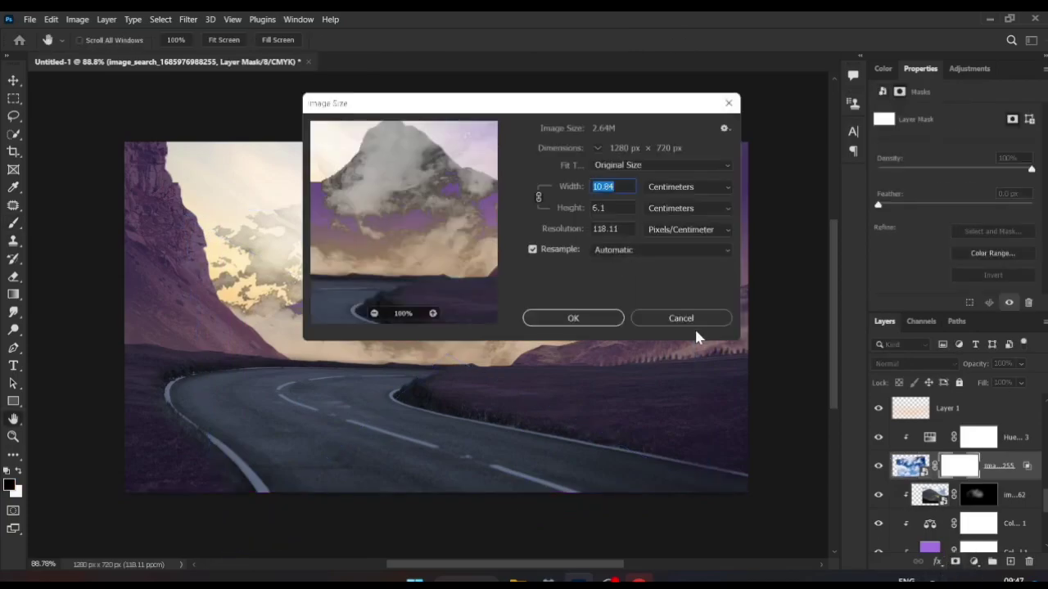
left_click(692, 319)
key("b")
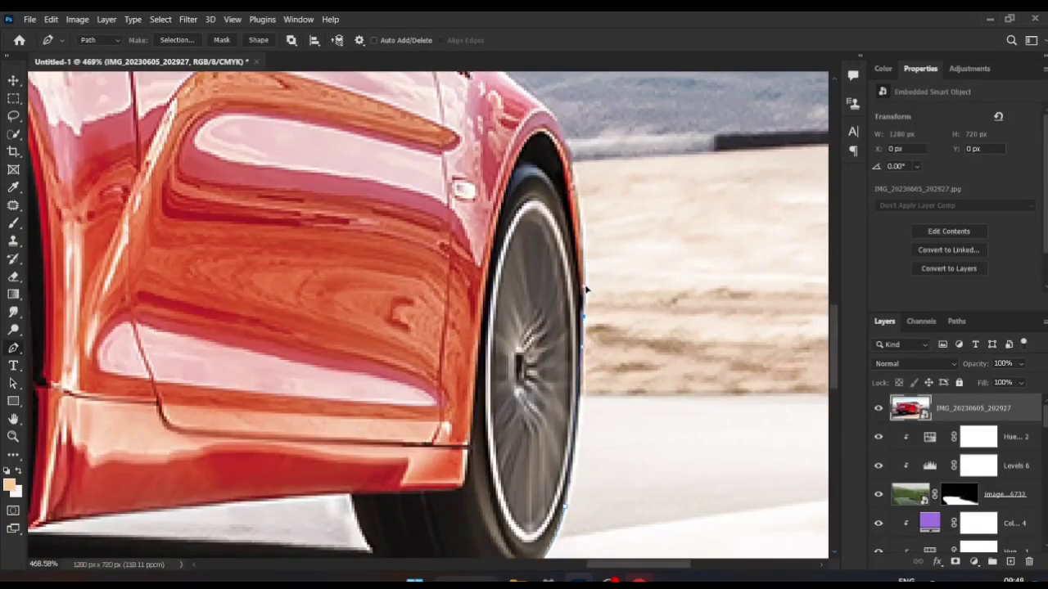
Step: Pen-trace curved points over the wheel arch, door edge and around the mirror
scroll(587, 288, "up", 3)
left_click_drag(561, 209, 590, 256)
scroll(527, 219, "up", 2)
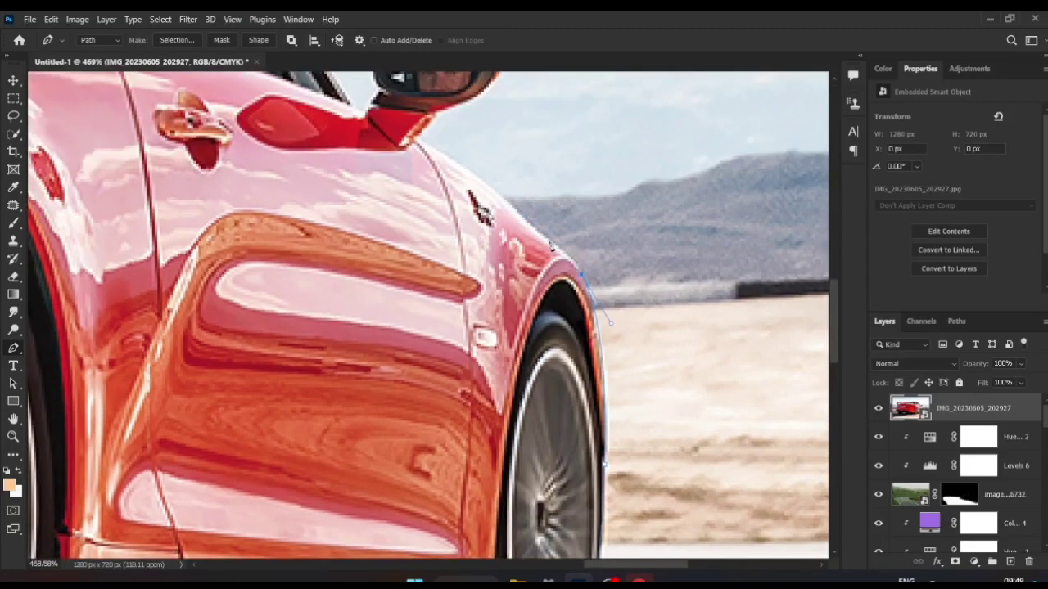
scroll(550, 244, "up", 3)
left_click_drag(499, 244, 538, 261)
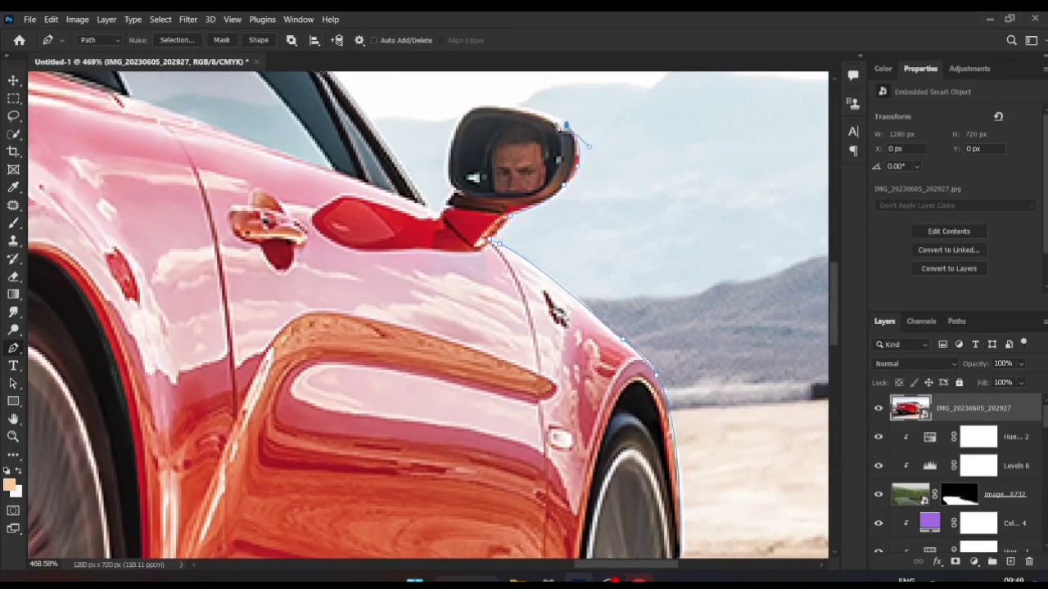
scroll(524, 246, "up", 3)
left_click_drag(539, 219, 505, 253)
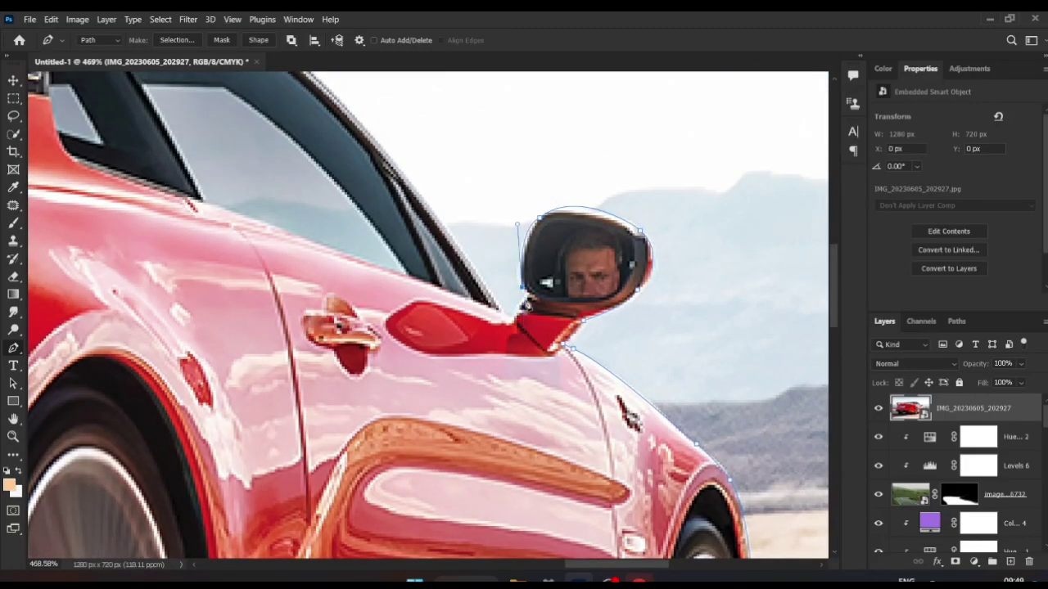
scroll(524, 286, "up", 1)
left_click_drag(403, 194, 368, 161)
scroll(365, 216, "up", 4)
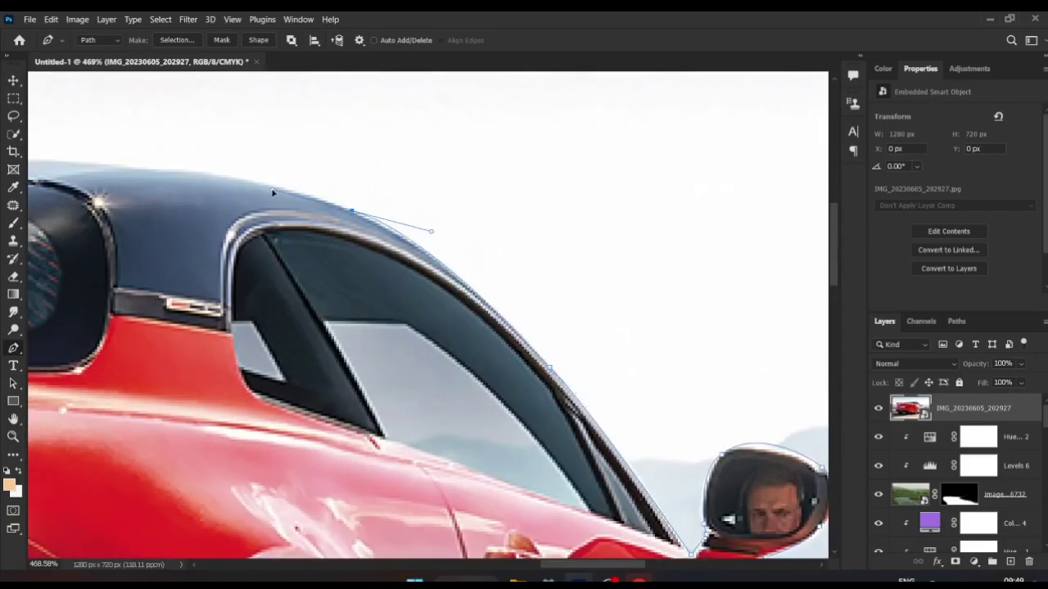
Step: Continue the path along the roof, then pan across toward the car's rear
scroll(273, 193, "down", 2)
left_click_drag(352, 226, 81, 222)
scroll(246, 246, "up", 2)
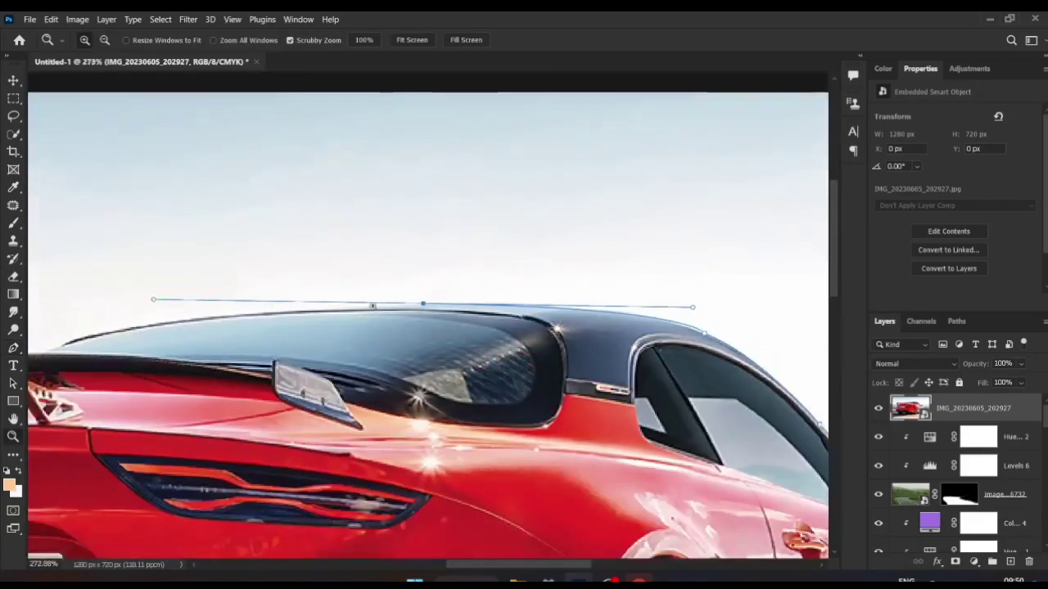
key("p")
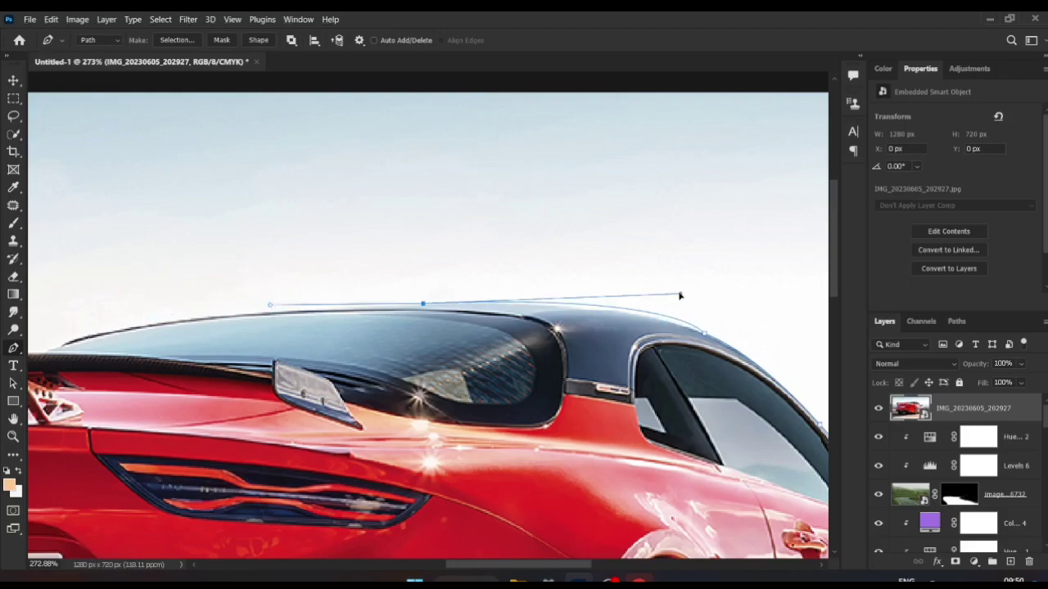
scroll(223, 343, "left", 3)
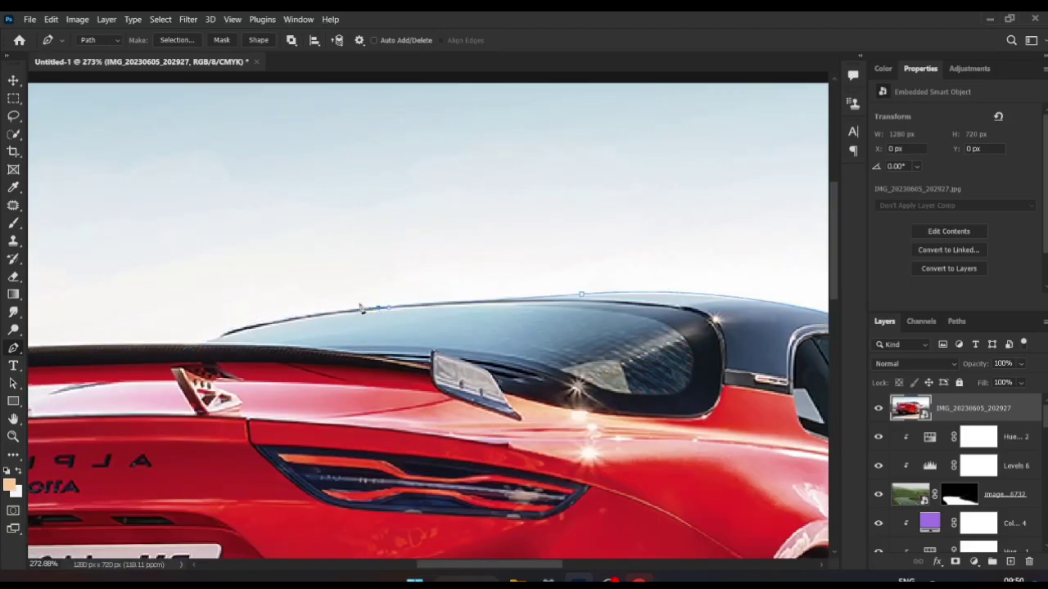
scroll(360, 307, "left", 3)
scroll(364, 327, "left", 4)
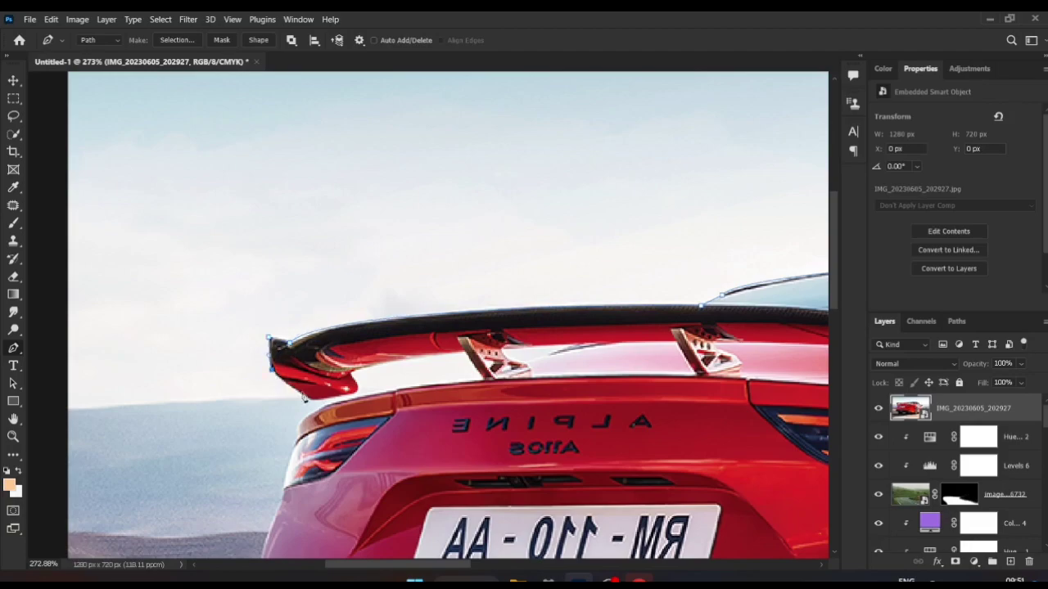
scroll(418, 314, "down", 3)
scroll(418, 314, "left", 2)
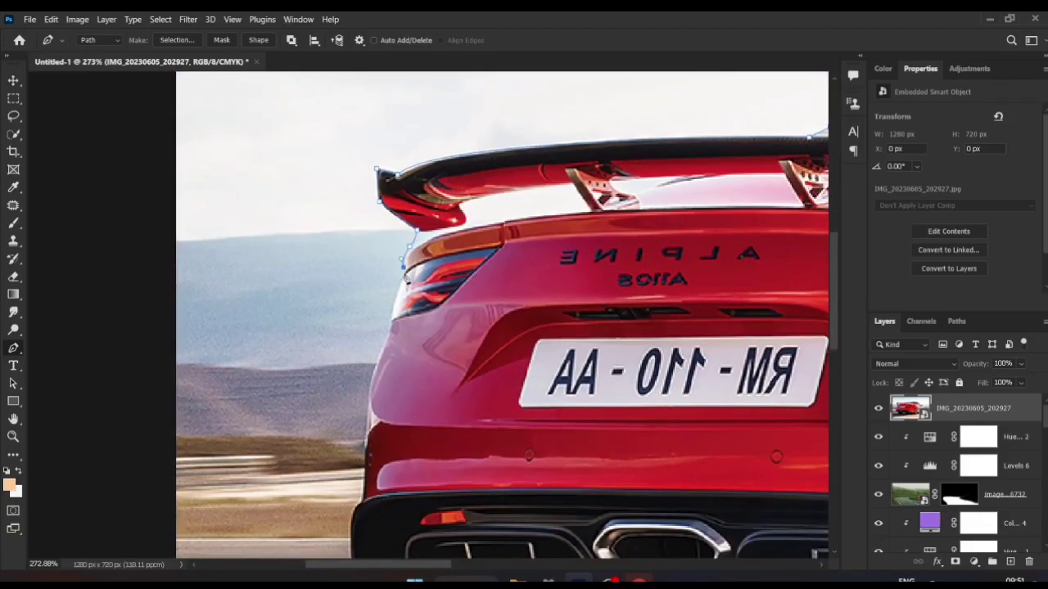
scroll(406, 279, "down", 1)
Step: Trace down the rear edge, along the bumper and under the car to the ground
left_click(401, 295)
left_click(398, 318)
scroll(393, 327, "down", 3)
scroll(385, 335, "down", 1)
left_click_drag(383, 342, 412, 354)
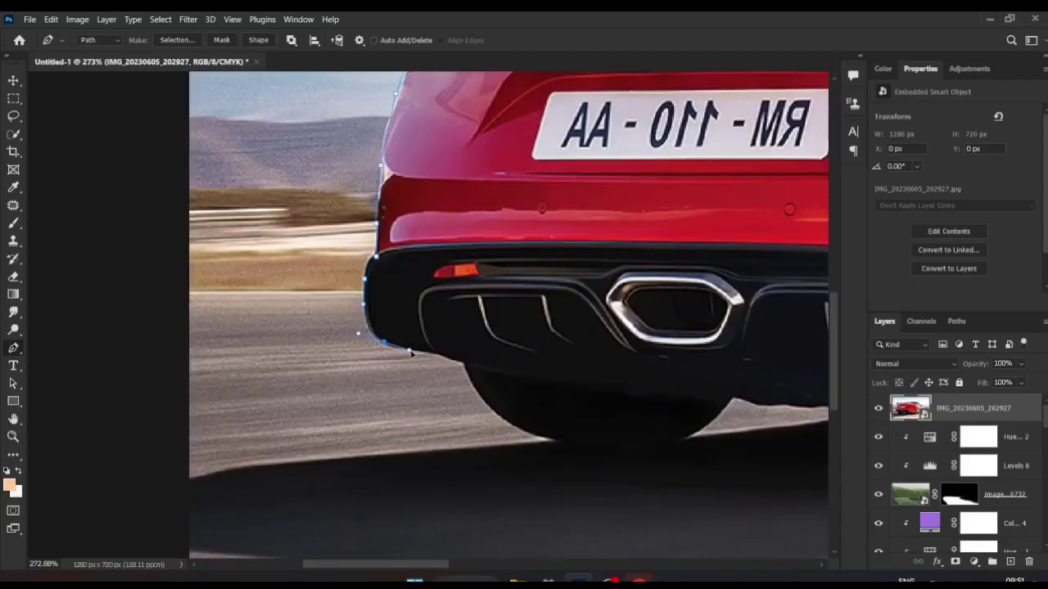
scroll(610, 456, "right", 2)
scroll(573, 425, "down", 1)
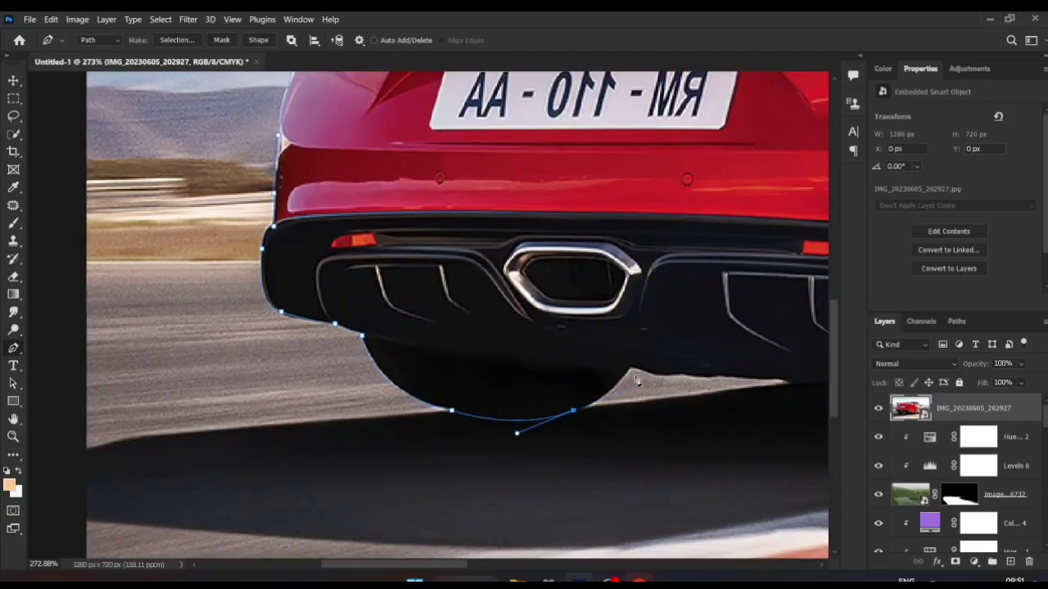
scroll(682, 380, "right", 2)
scroll(622, 410, "up", 1)
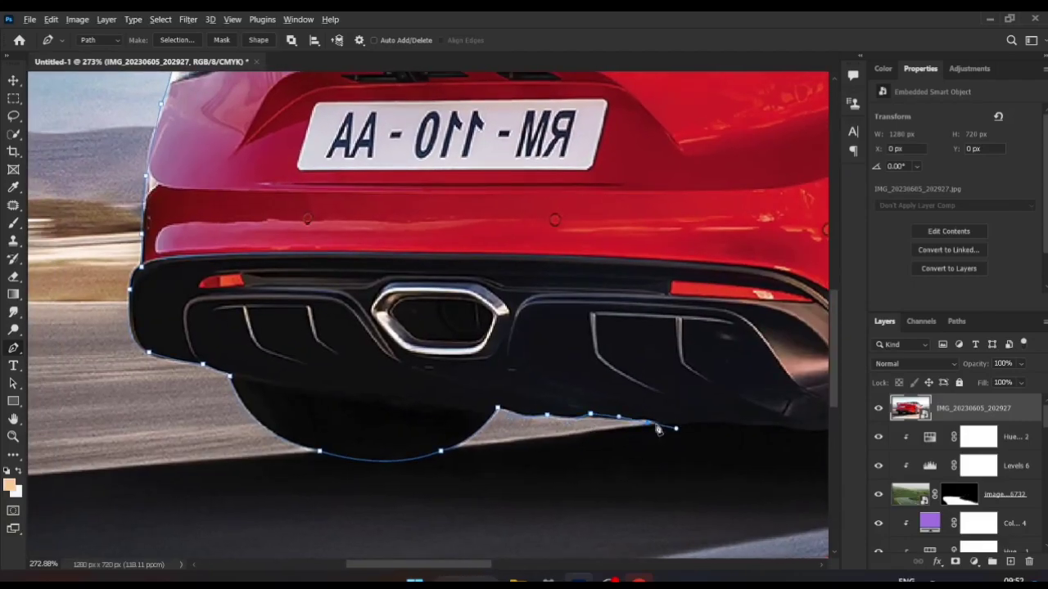
scroll(630, 438, "right", 4)
scroll(646, 429, "right", 2)
left_click(623, 413)
scroll(650, 428, "right", 5)
left_click(418, 399)
left_click_drag(456, 474, 473, 489)
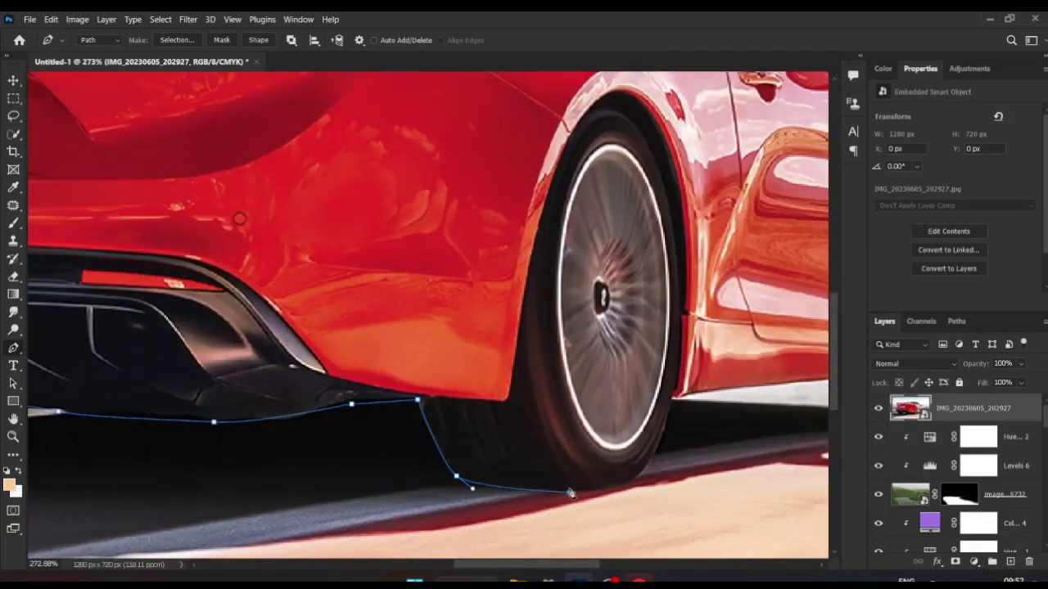
scroll(606, 414, "right", 6)
scroll(517, 420, "up", 1)
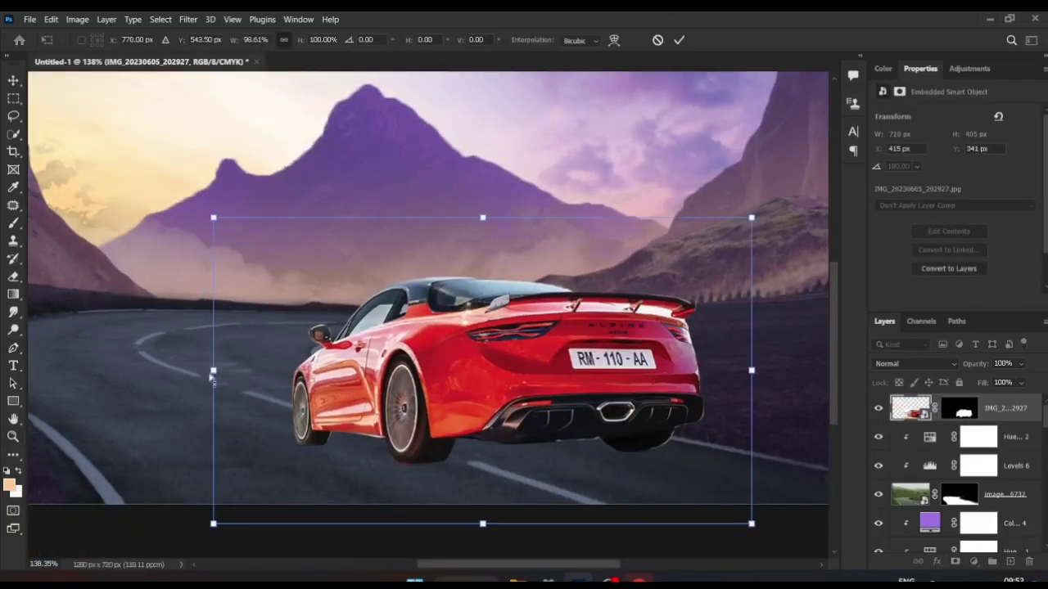
Step: Skew the car to match the road's perspective and commit the transform
left_click_drag(213, 373, 224, 335)
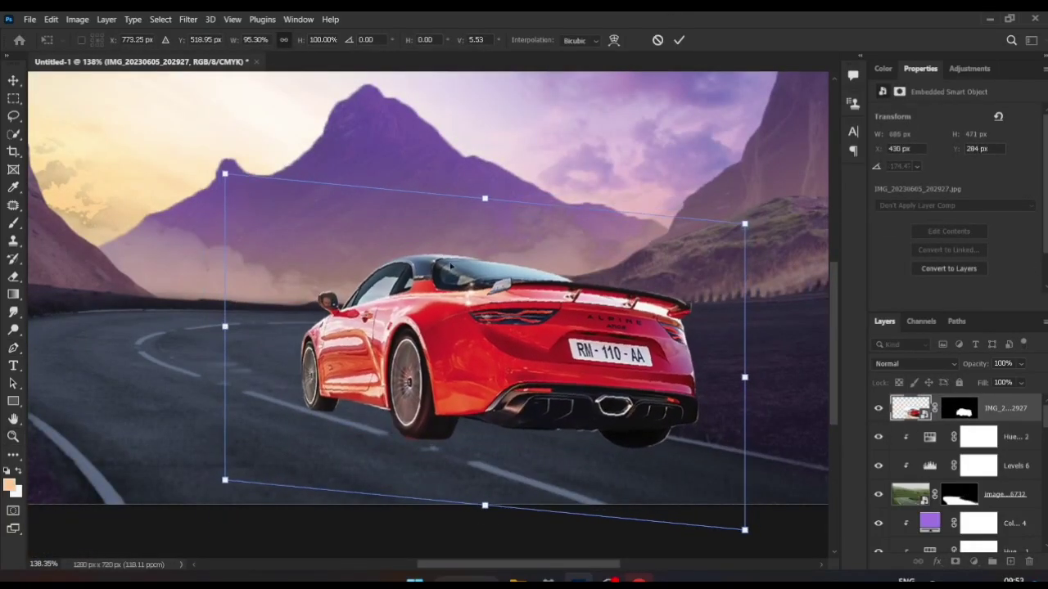
key("Return")
key("ctrl+t")
key("Return")
Step: Warp the car, lowering the roof and pulling the rear inward
key("ctrl+t")
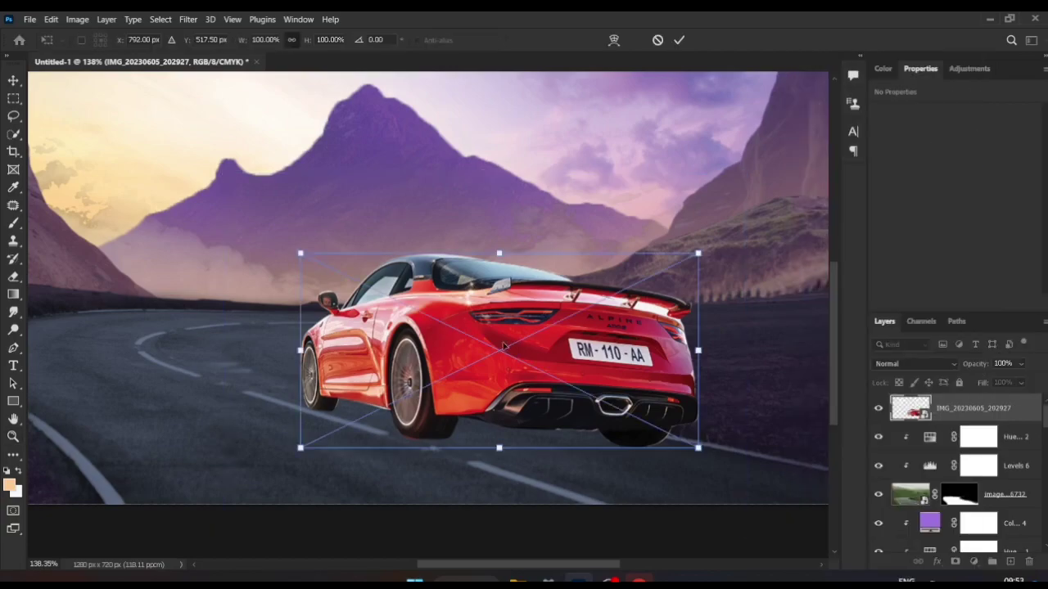
left_click(614, 39)
left_click_drag(434, 264, 568, 405)
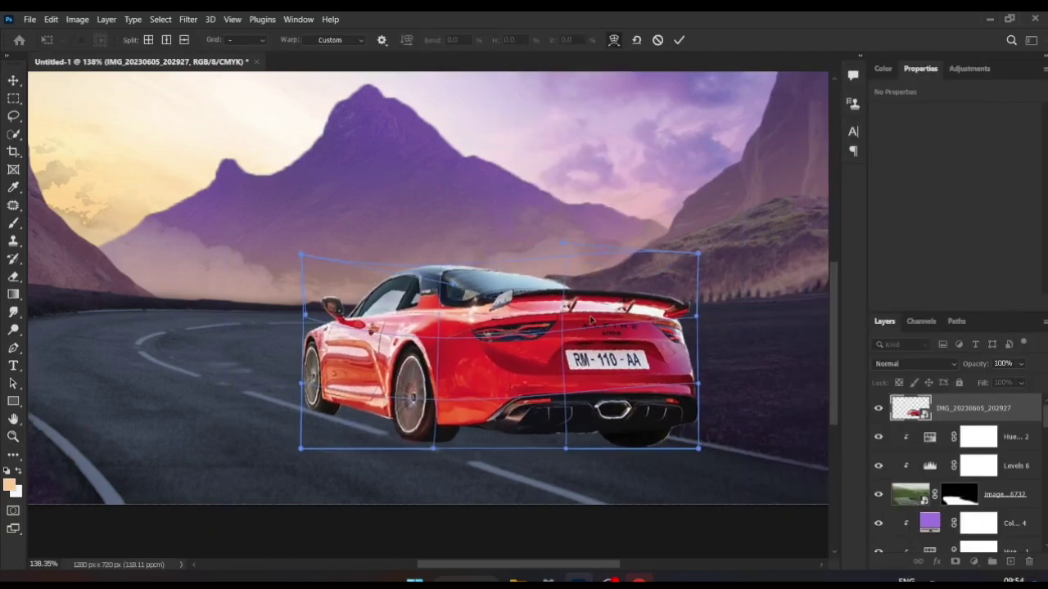
key("Return")
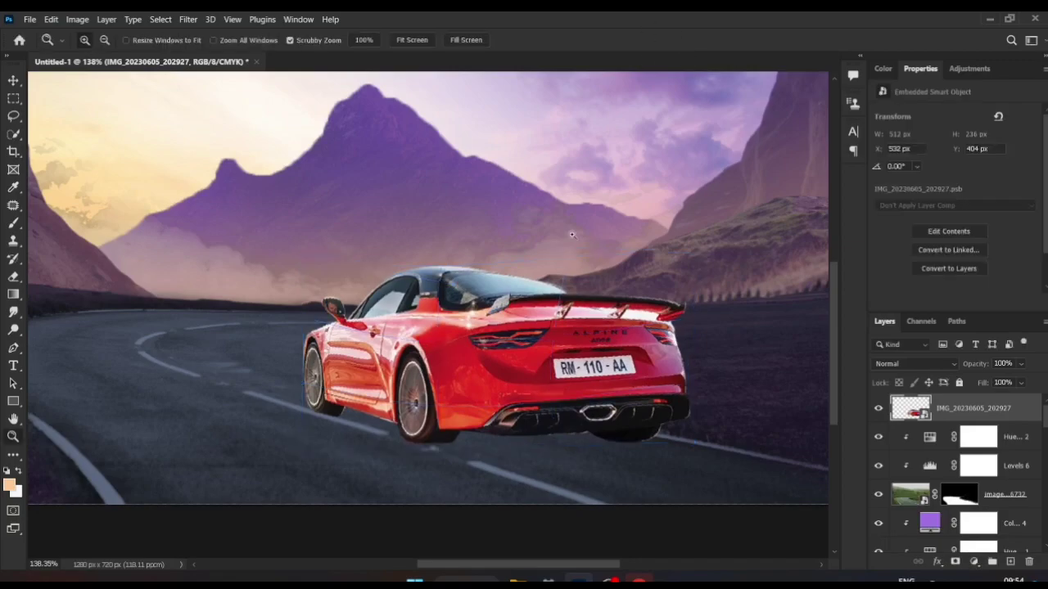
Step: Create Layer 3, paint a roof piece on it, and start warping it
scroll(478, 264, "up", 4)
key("ctrl+shift+alt+n")
key("p")
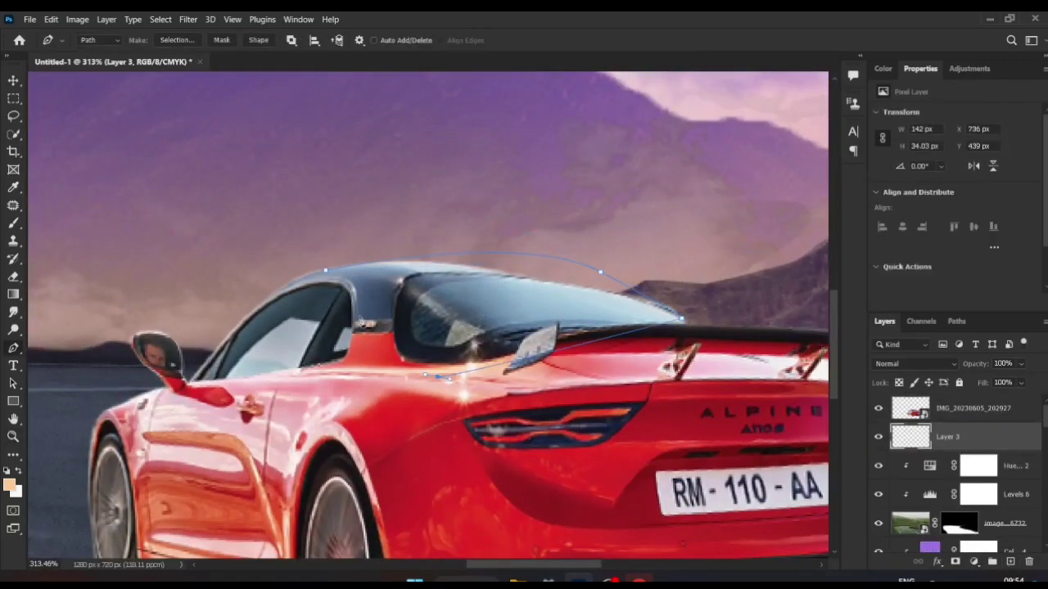
key("b")
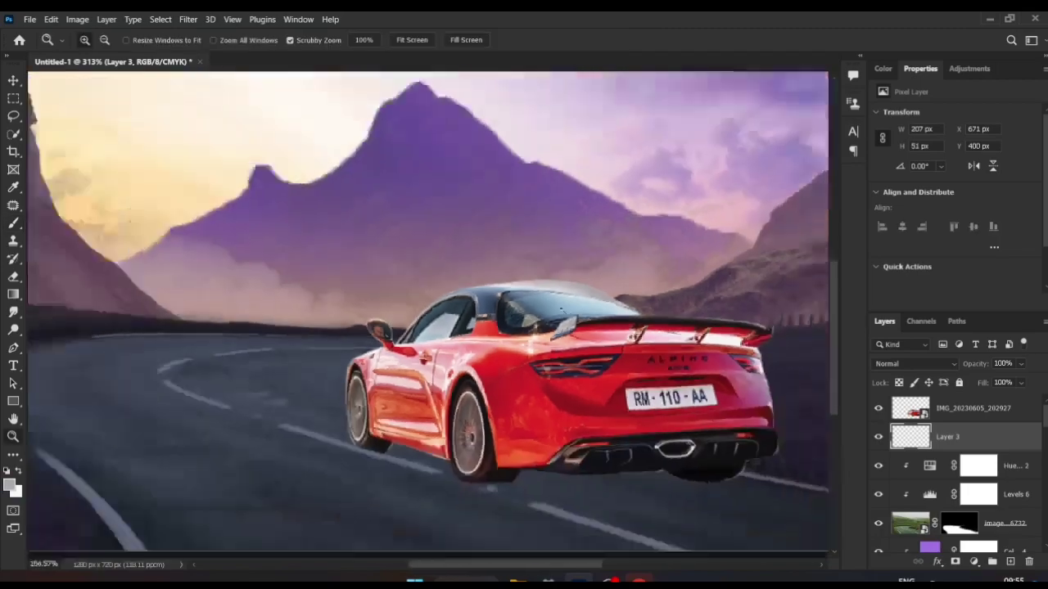
key("ctrl+t")
right_click(502, 310)
left_click(524, 135)
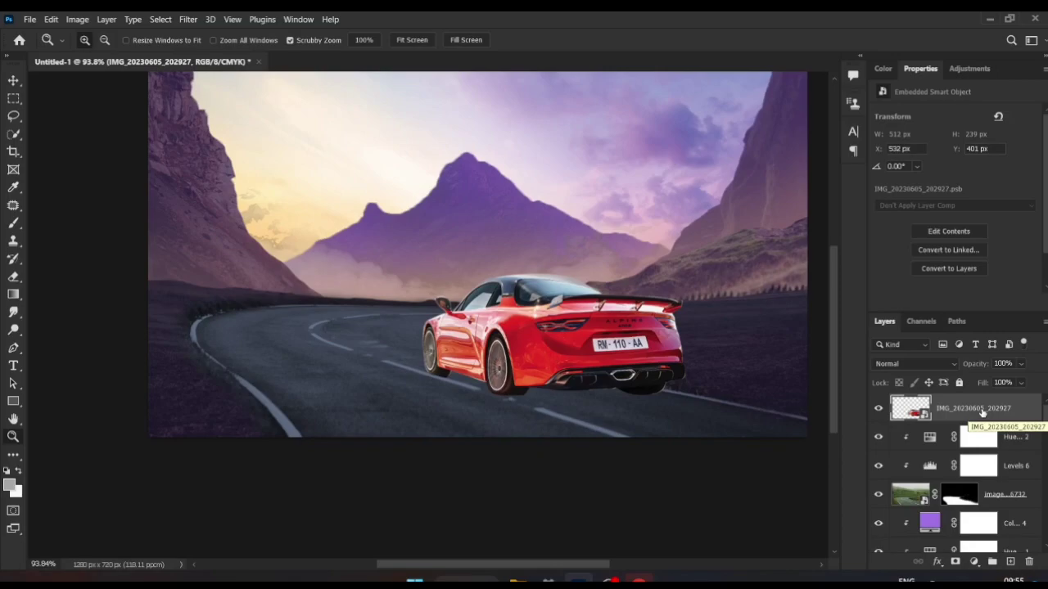
Step: Add a Levels adjustment clipped to the car and zoom in on its rear
left_click(974, 561)
left_click(908, 402)
left_click_drag(532, 364, 539, 364)
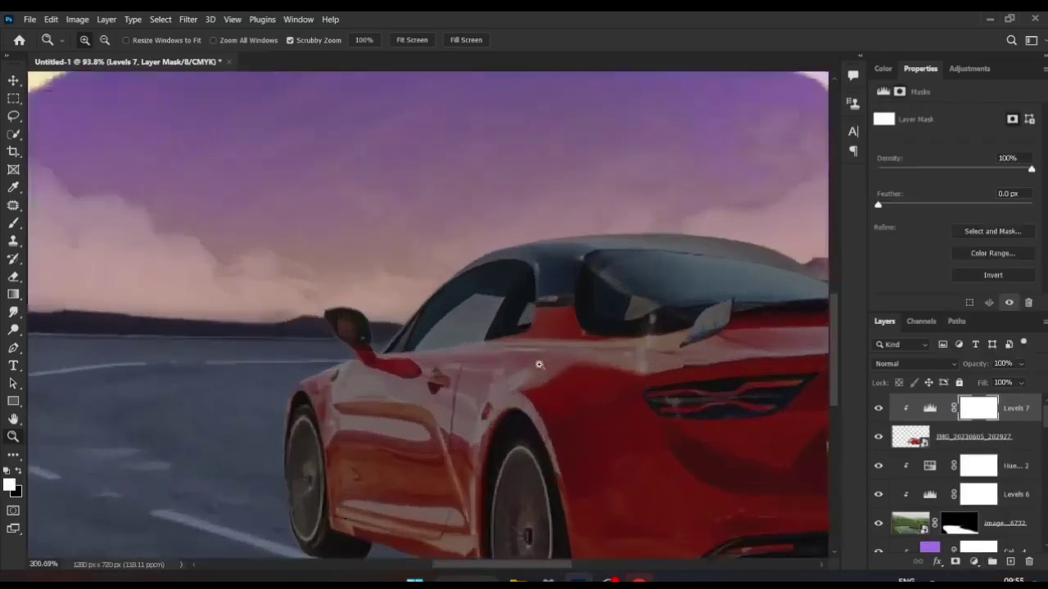
left_click_drag(698, 243, 544, 310)
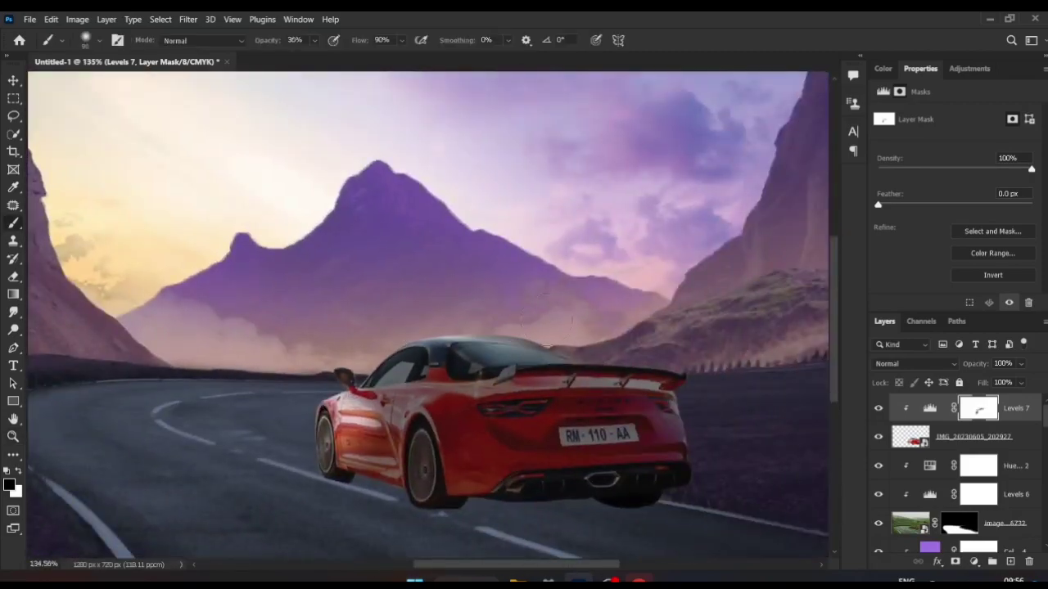
left_click_drag(638, 422, 731, 326)
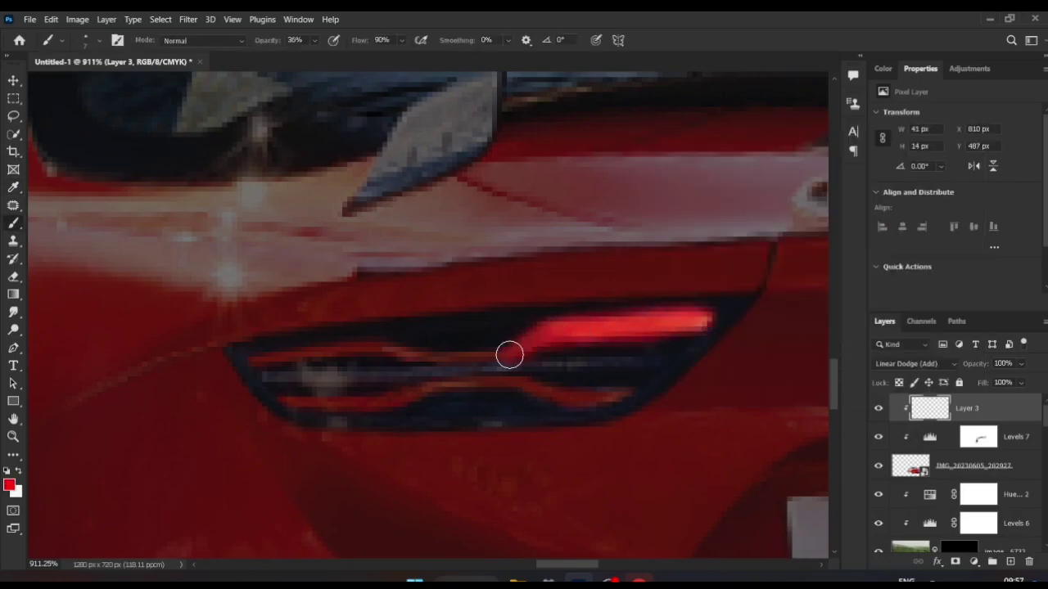
key("z")
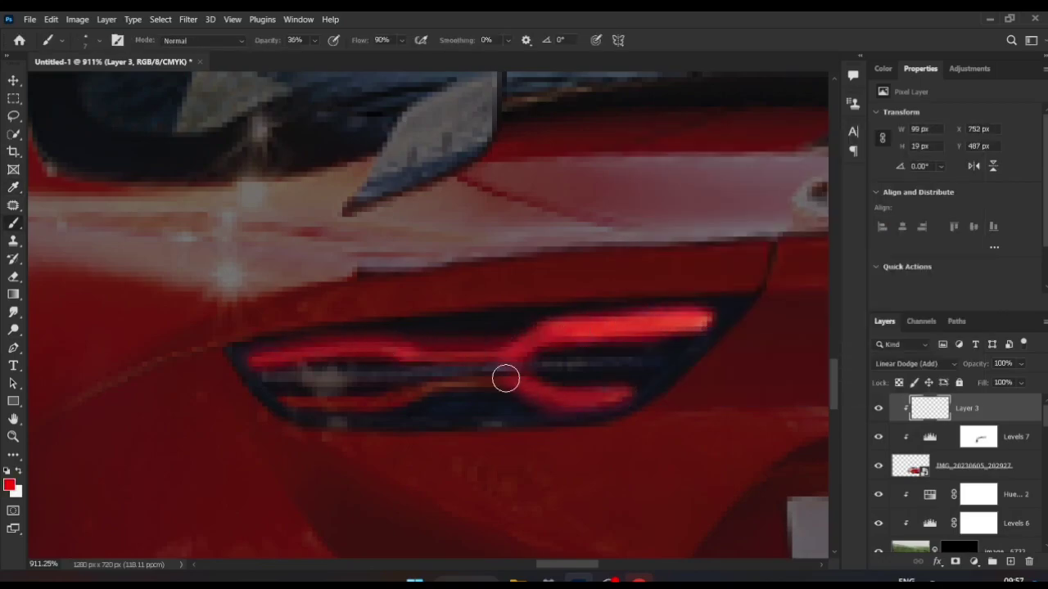
scroll(505, 374, "down", 5)
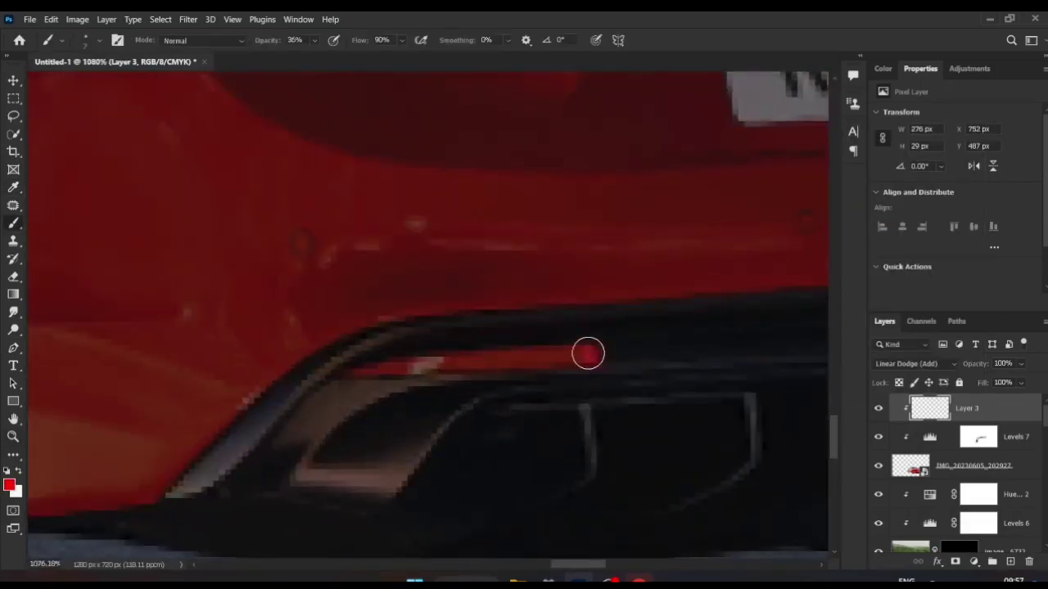
scroll(493, 404, "down", 5)
Step: Paint a red glow over the tail light on a new Linear Dodge (Add) layer
left_click(1010, 563)
key("b")
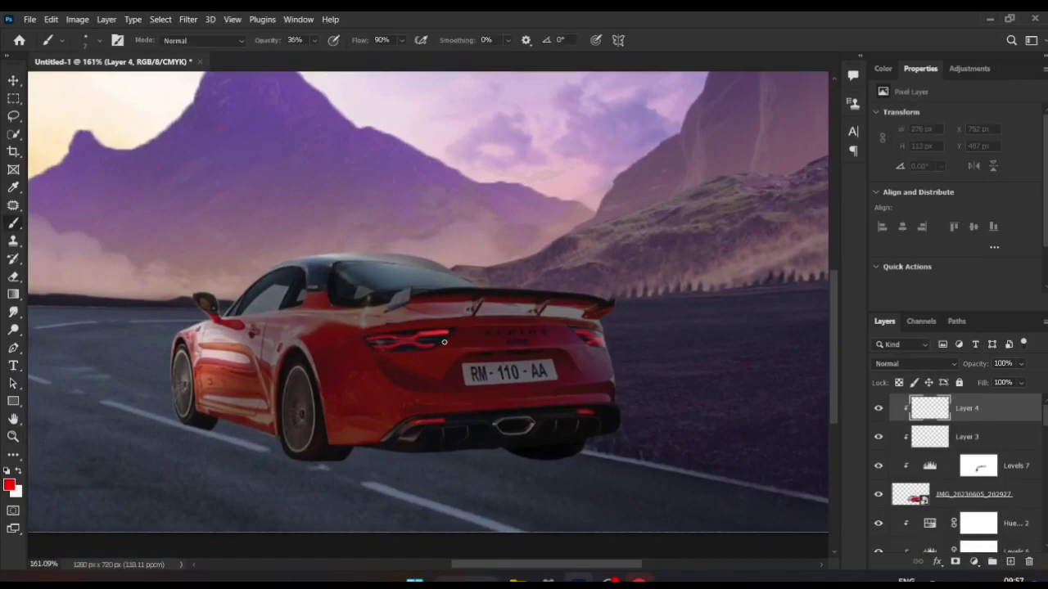
left_click(915, 363)
left_click(908, 357)
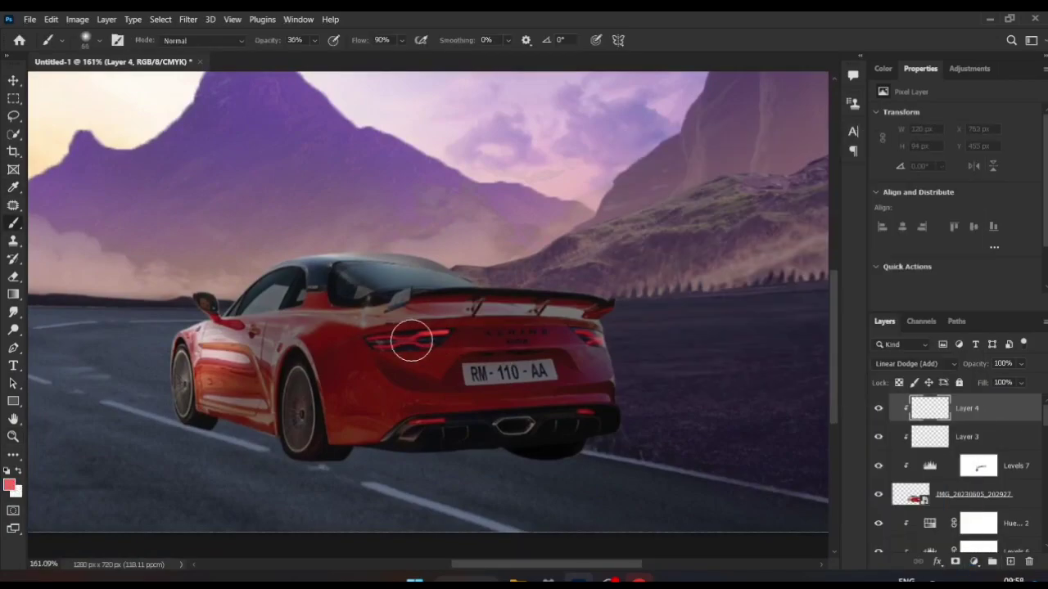
left_click_drag(411, 340, 442, 338)
Step: Add a colorized Hue/Saturation road glow, limited to the darker road areas
left_click(978, 523)
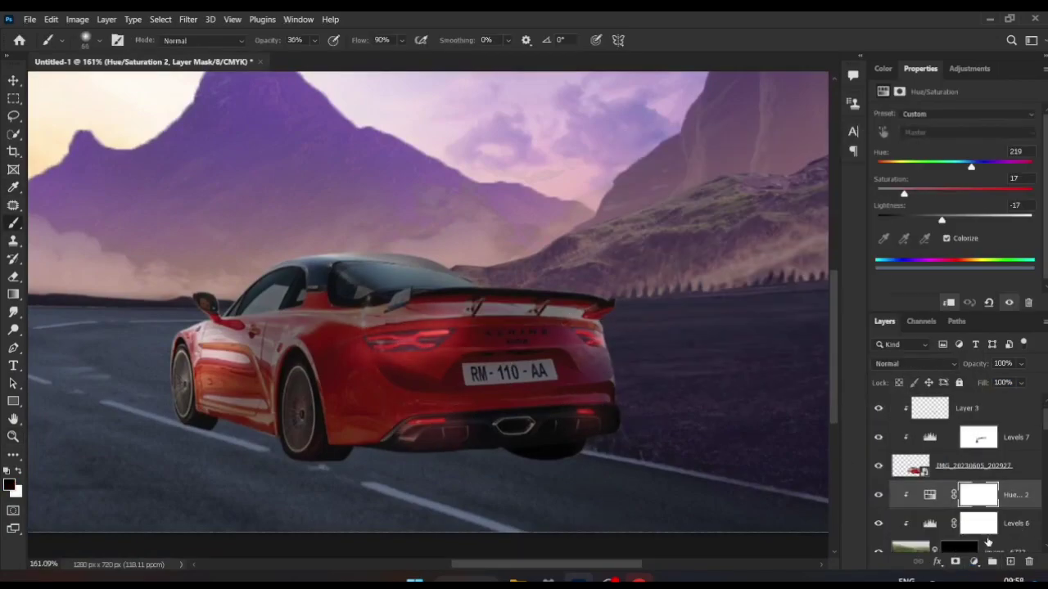
scroll(974, 491, "down", 1)
left_click(973, 562)
left_click(966, 430)
left_click(946, 238)
left_click_drag(955, 166, 884, 169)
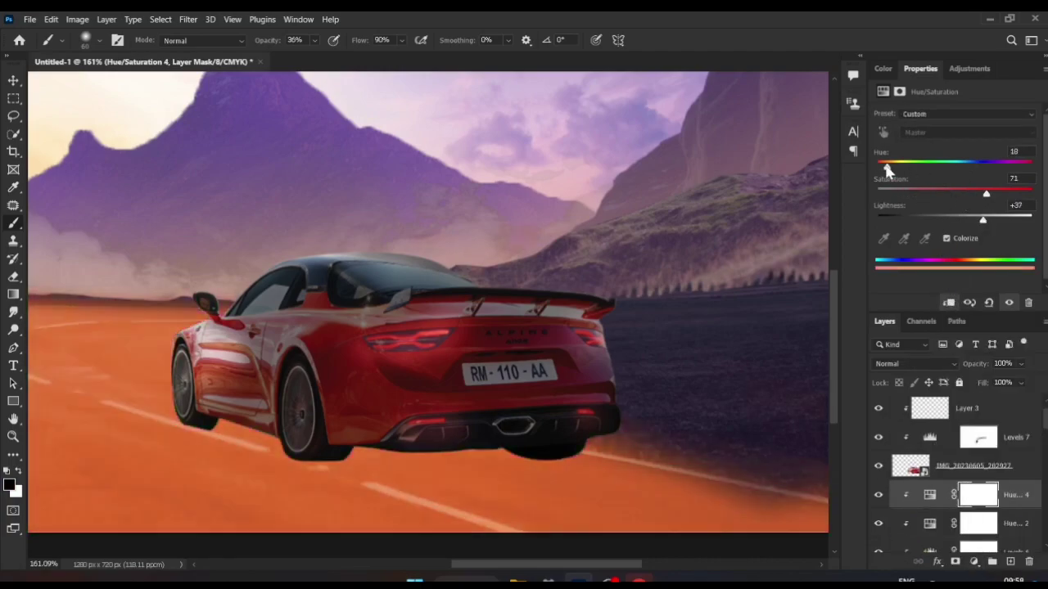
double_click(931, 496)
left_click_drag(686, 397, 696, 399)
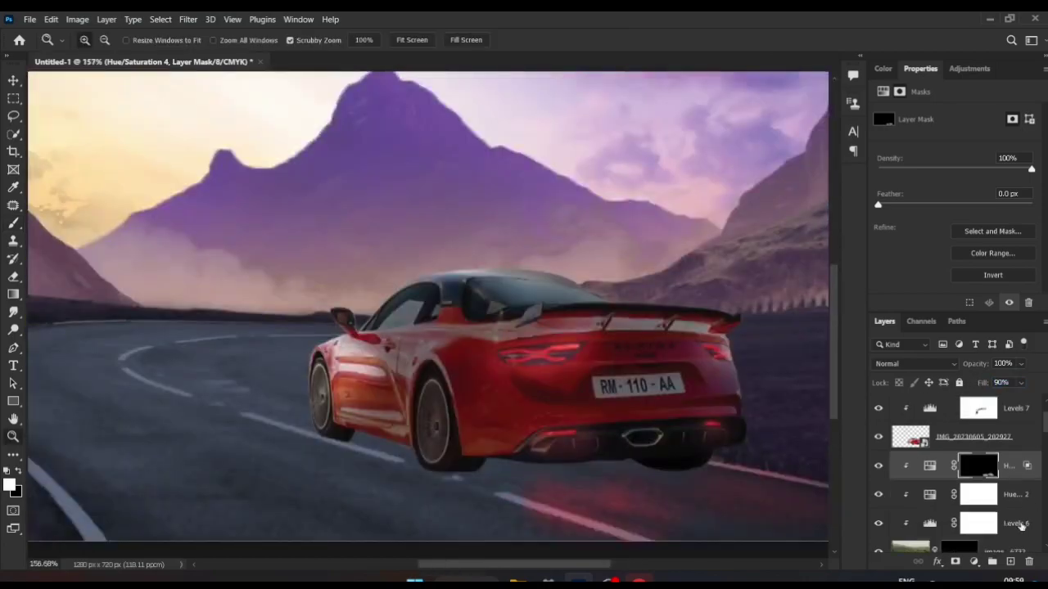
Step: Paint a shadow under the car with a masked Hue/Saturation layer (saturation -55, lightness -36)
left_click(974, 561)
left_click(971, 430)
left_click_drag(955, 193, 912, 193)
left_click_drag(955, 220, 942, 220)
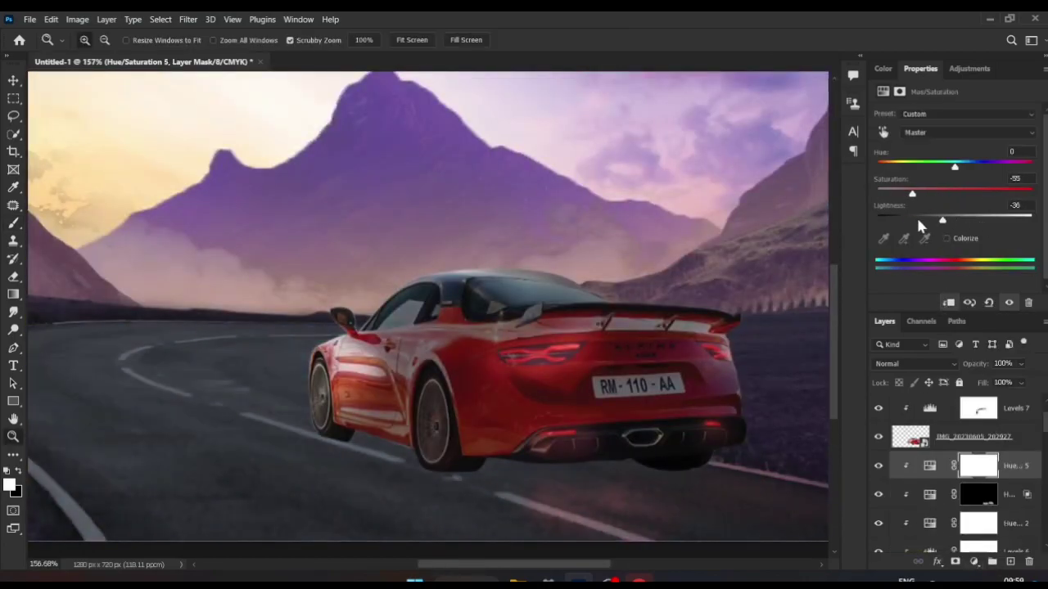
left_click(899, 91)
key("ctrl+i")
key("b")
right_click(480, 308)
key("Return")
left_click_drag(507, 468, 645, 468)
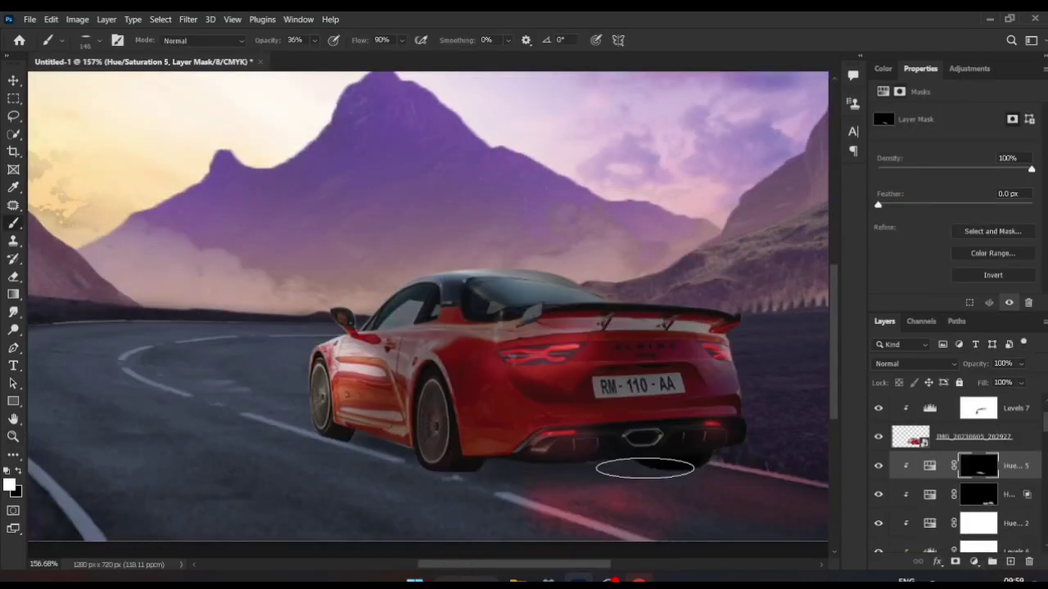
mouse_move(536, 475)
left_mouse_down()
mouse_move(654, 468)
mouse_move(592, 438)
left_mouse_up()
key("z")
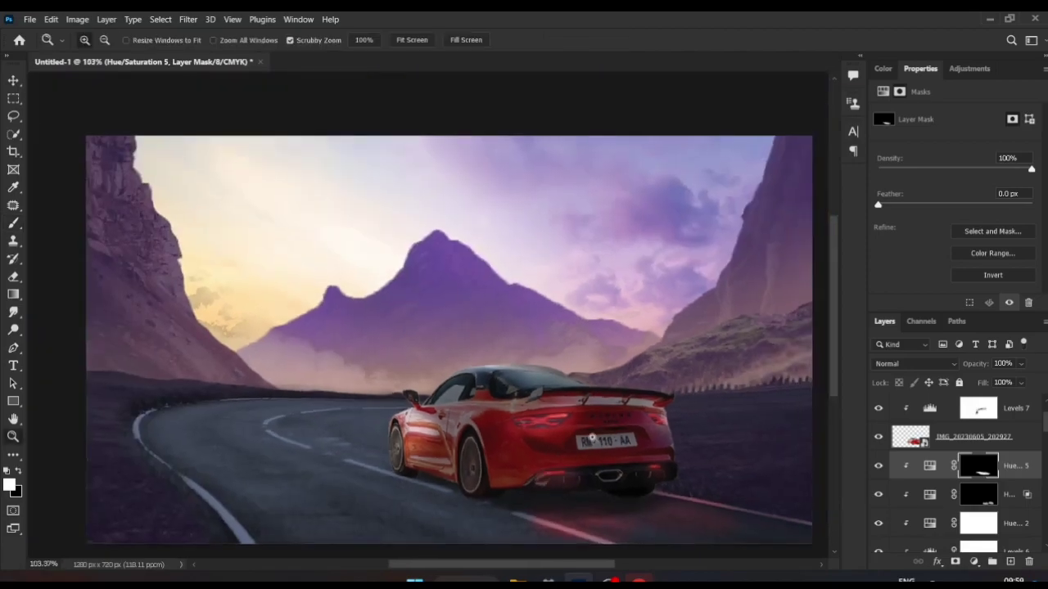
Step: Deepen the car's red with a masked, colorized Hue/Saturation layer (0, 61, -44) painted on
scroll(1008, 494, "down", 2)
left_click(975, 495)
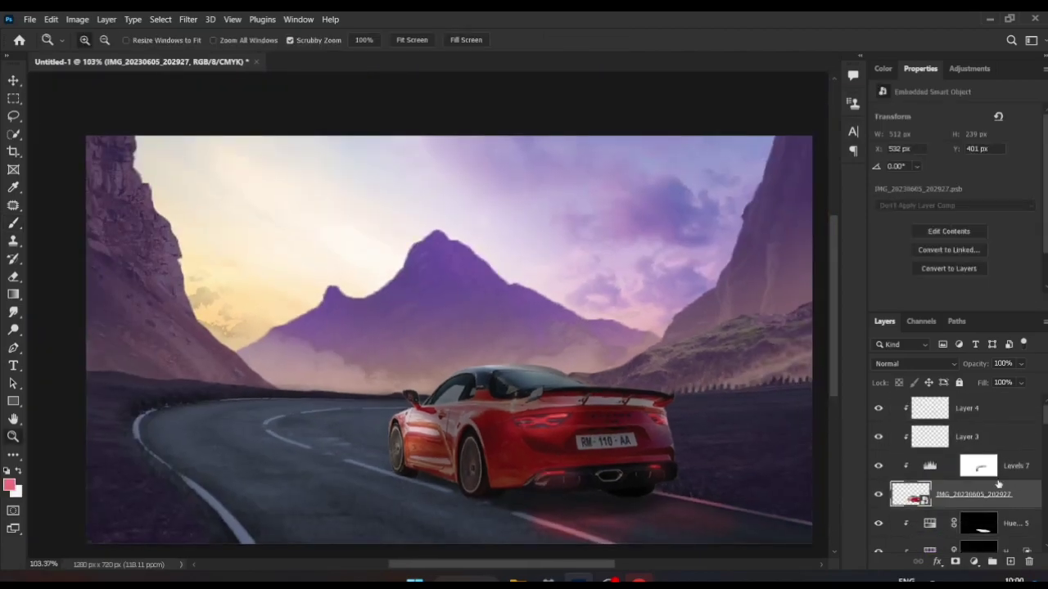
left_click_drag(877, 161, 979, 168)
left_click_drag(916, 193, 964, 193)
left_click_drag(954, 219, 931, 219)
mouse_move(976, 161)
left_mouse_down()
mouse_move(930, 173)
mouse_move(878, 163)
left_mouse_up()
left_click_drag(931, 220, 921, 219)
key("ctrl+i")
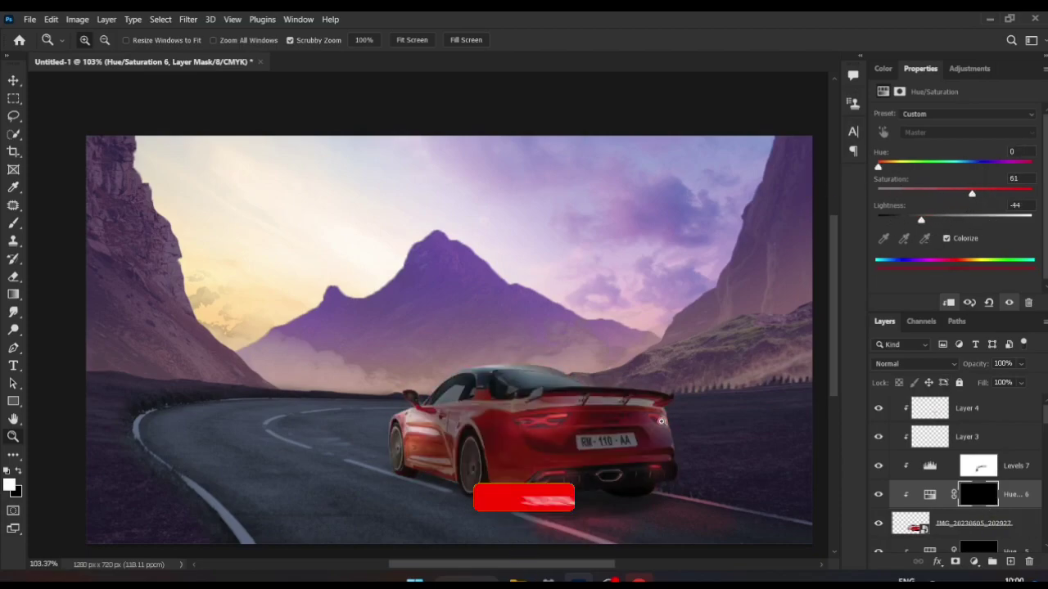
key("b")
right_click(694, 477)
key("Return")
mouse_move(694, 477)
left_mouse_down()
mouse_move(524, 428)
mouse_move(458, 444)
left_mouse_up()
key("z")
scroll(1023, 532, "down", 1)
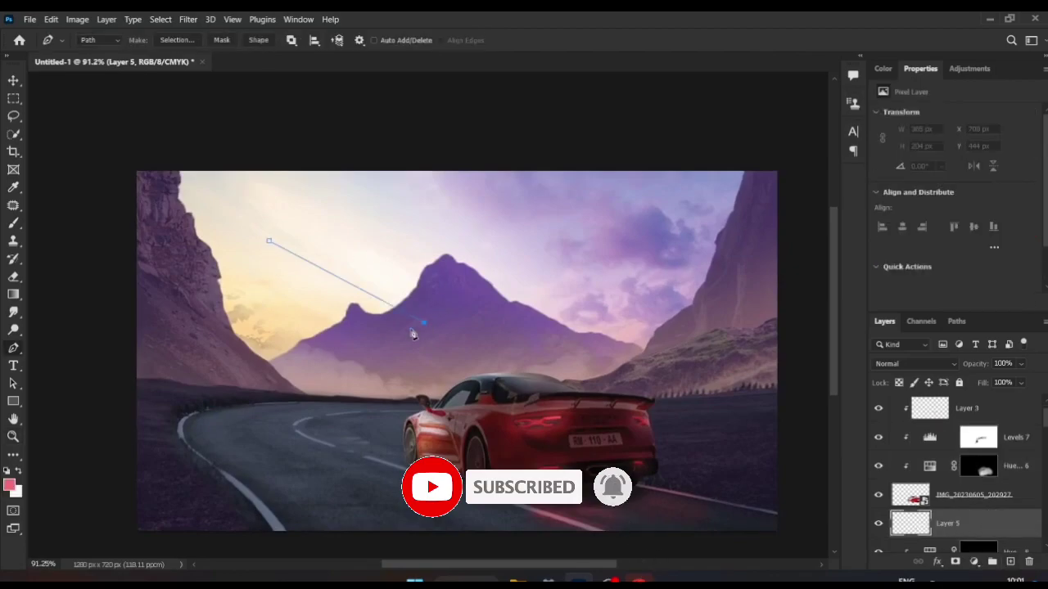
Step: Fill the Pen-tool triangle with bright yellow and set its blend mode to Linear Dodge (Add)
left_click(10, 485)
left_click(816, 348)
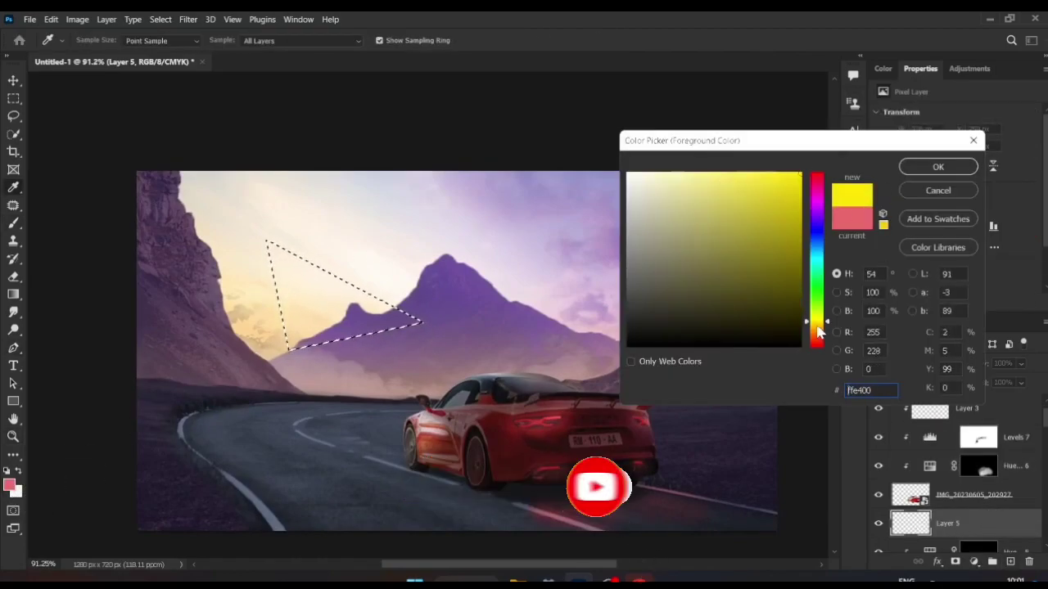
left_click(936, 164)
key("b")
left_click_drag(449, 318, 475, 348)
key("ctrl+d")
left_click(914, 363)
left_click(908, 352)
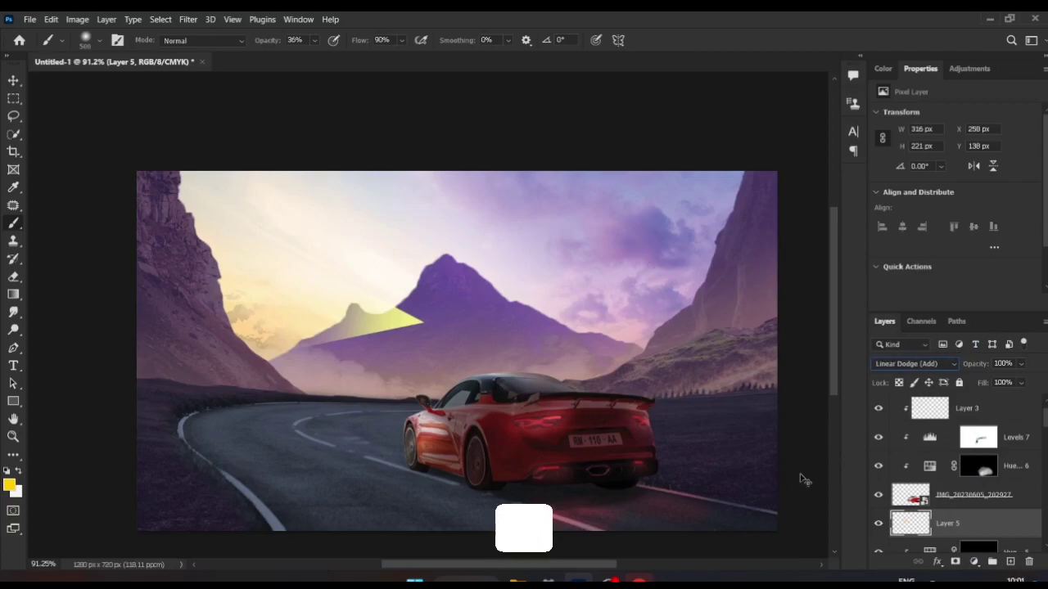
Step: Move the yellow light down onto the car's headlight
key("ctrl+t")
left_click_drag(361, 323, 369, 470)
key("Return")
key("z")
left_click_drag(399, 432, 412, 462)
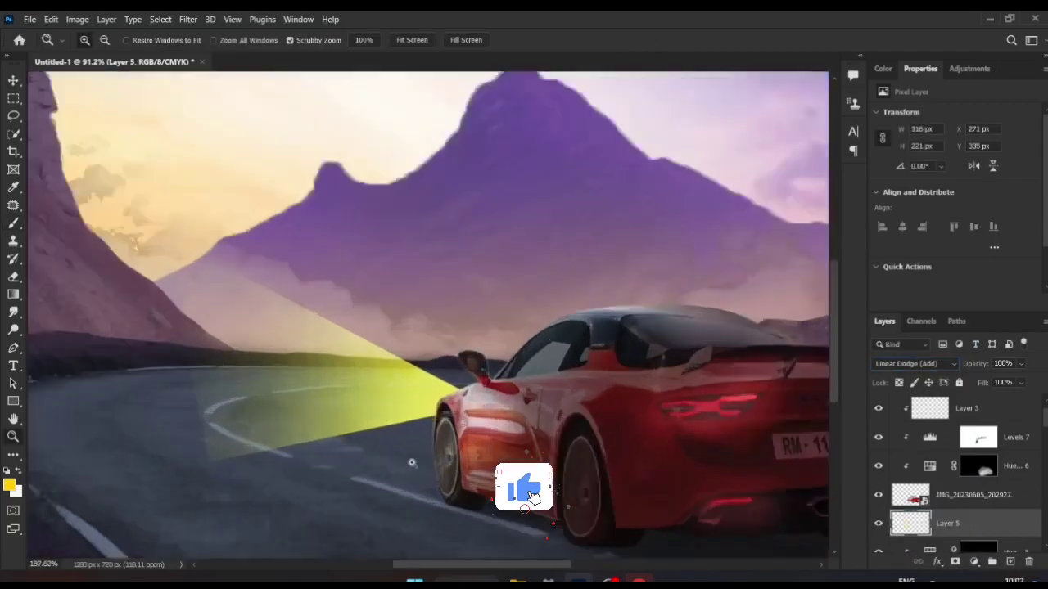
Step: Reshape the yellow light into a wide beam stretching along the road
key("ctrl+t")
left_click_drag(325, 262, 388, 304)
left_click_drag(552, 303, 577, 311)
left_click_drag(486, 488, 420, 532)
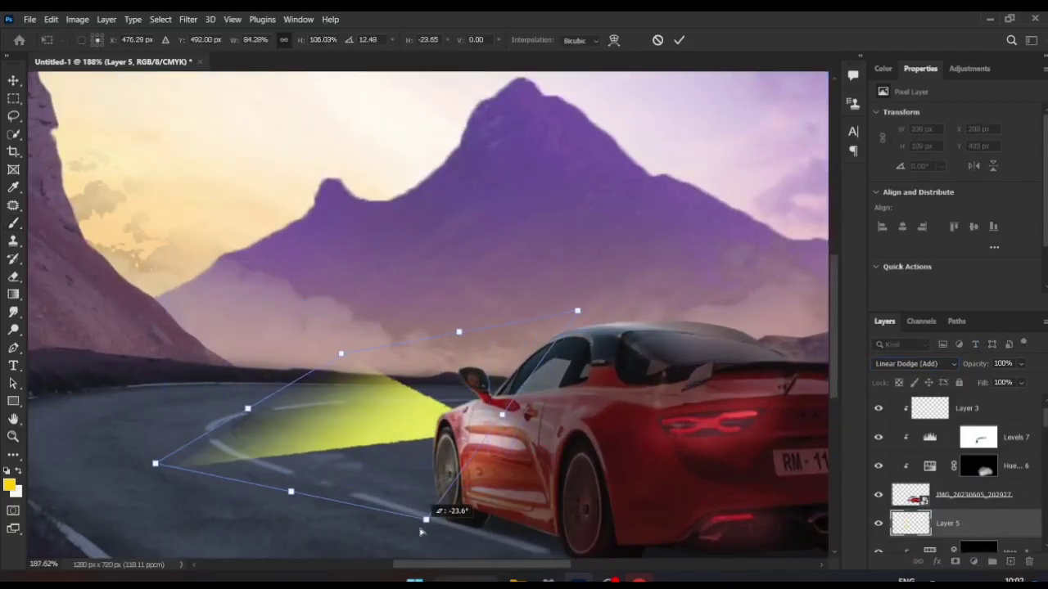
left_click_drag(577, 311, 582, 331)
left_click_drag(340, 354, 358, 370)
left_click_drag(155, 464, 104, 419)
left_click_drag(426, 519, 378, 559)
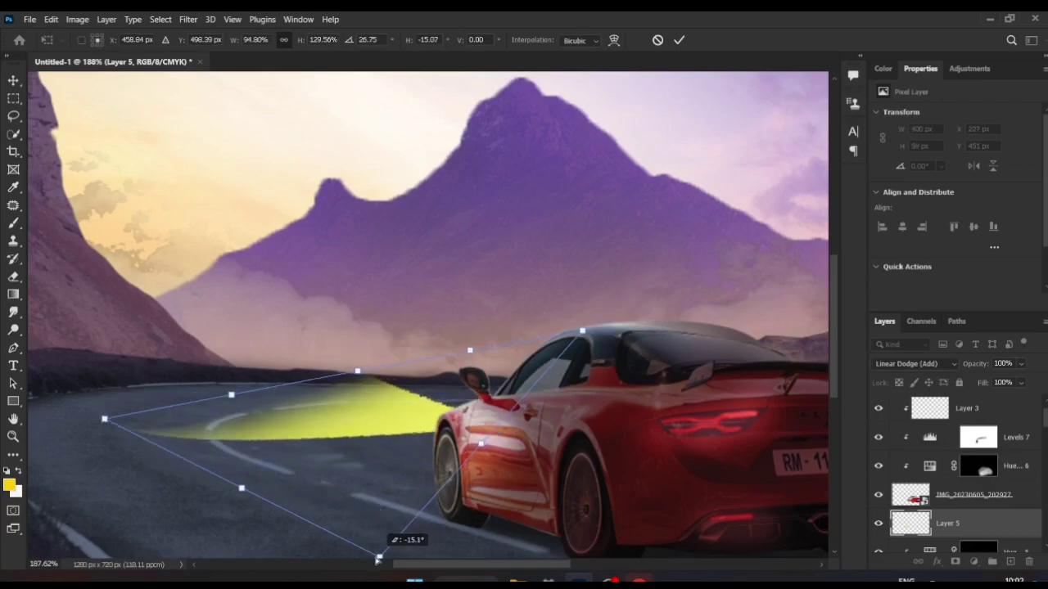
key("Return")
Step: Lower the beam's fill to about 36% and add a flipped duplicate rotated 37.6° along the road
left_click_drag(986, 386, 972, 382)
key("ctrl+j")
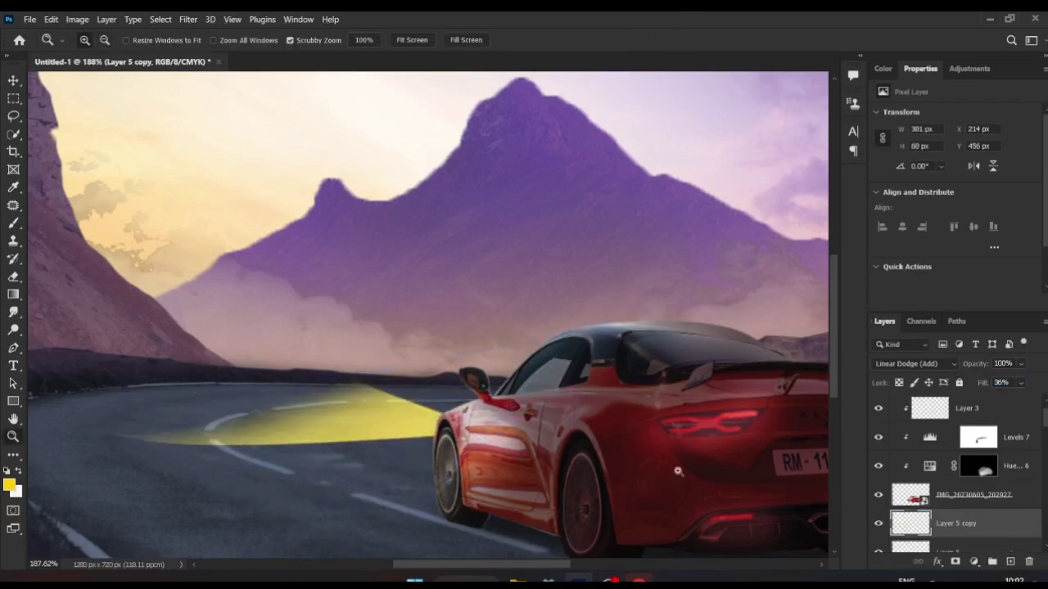
key("ctrl+t")
left_click_drag(514, 386, 335, 364)
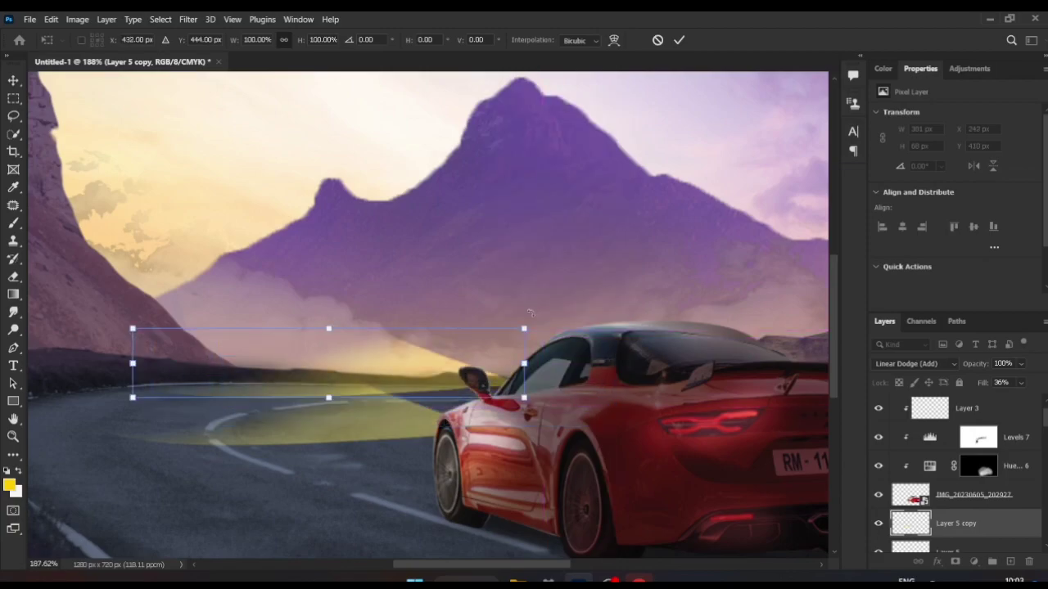
mouse_move(131, 328)
left_mouse_down()
mouse_move(220, 254)
mouse_move(281, 252)
left_mouse_up()
mouse_move(369, 360)
left_mouse_down()
mouse_move(431, 374)
mouse_move(311, 372)
left_mouse_up()
key("Return")
Step: Convert the duplicate beam to a smart object and apply a Box Blur of radius 16
scroll(898, 411, "down", 1)
right_click(956, 494)
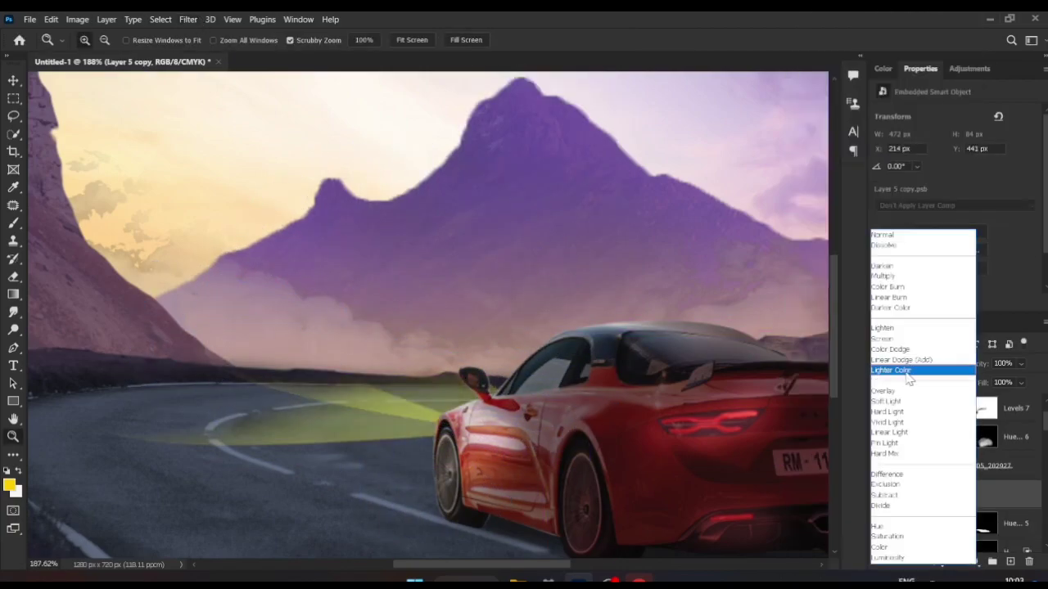
left_click(901, 367)
left_click(189, 19)
left_click(385, 219)
left_click_drag(786, 338, 771, 336)
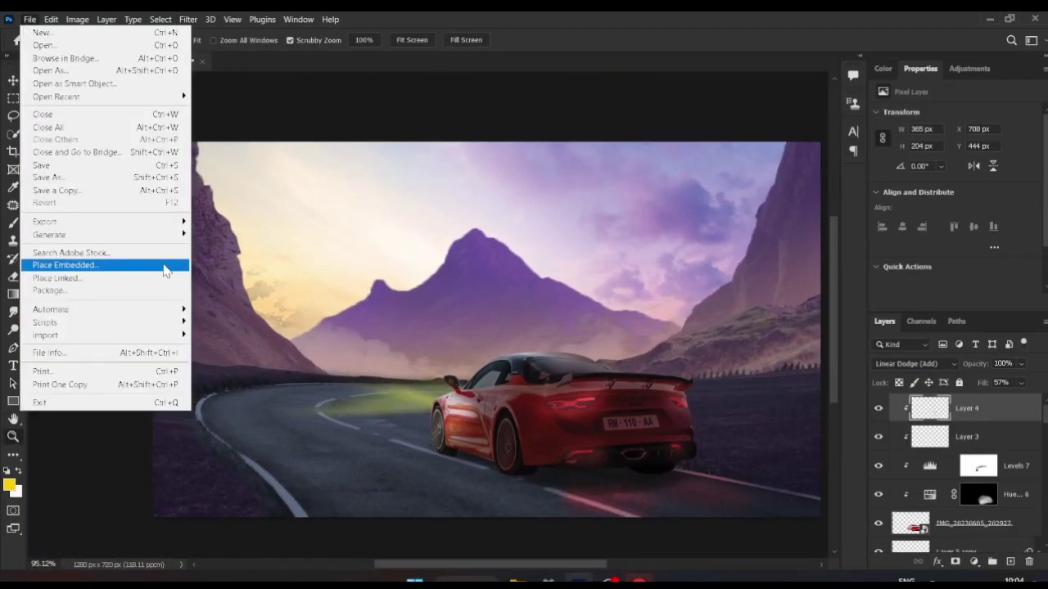
Step: Place the beach photo of the man into the scene
left_click(165, 265)
double_click(372, 213)
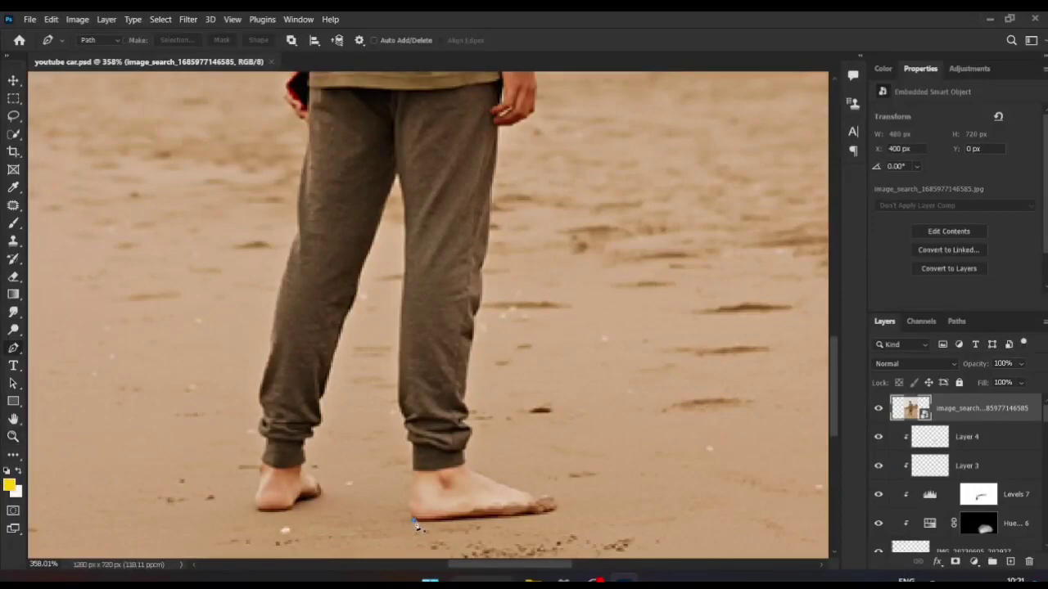
scroll(467, 474, "up", 3)
scroll(491, 483, "down", 2)
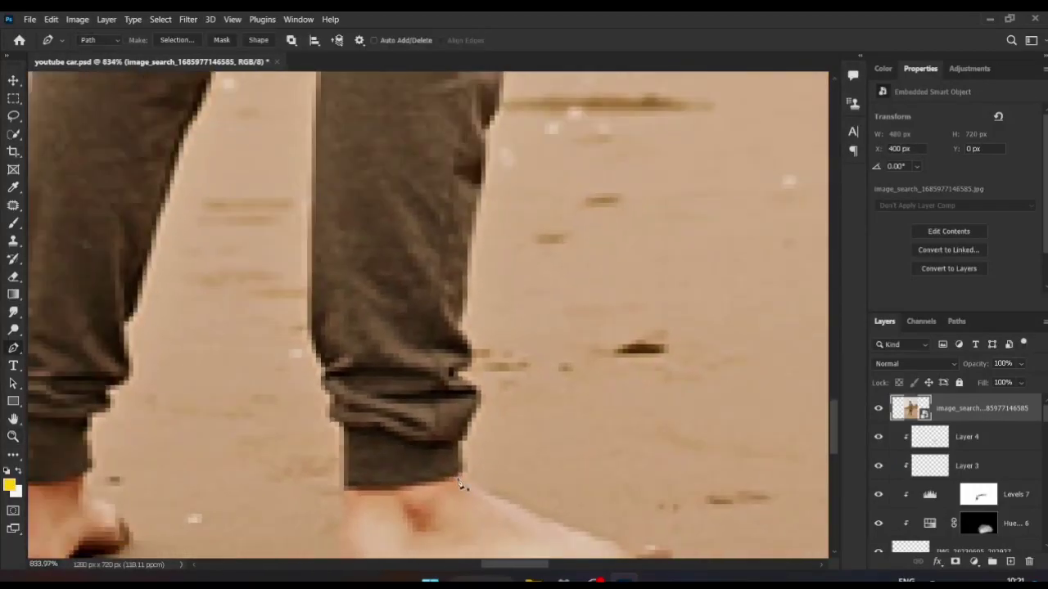
scroll(575, 497, "up", 2)
Step: Trace the pen path along the man's heel, inner leg and right leg
left_click_drag(410, 517, 568, 558)
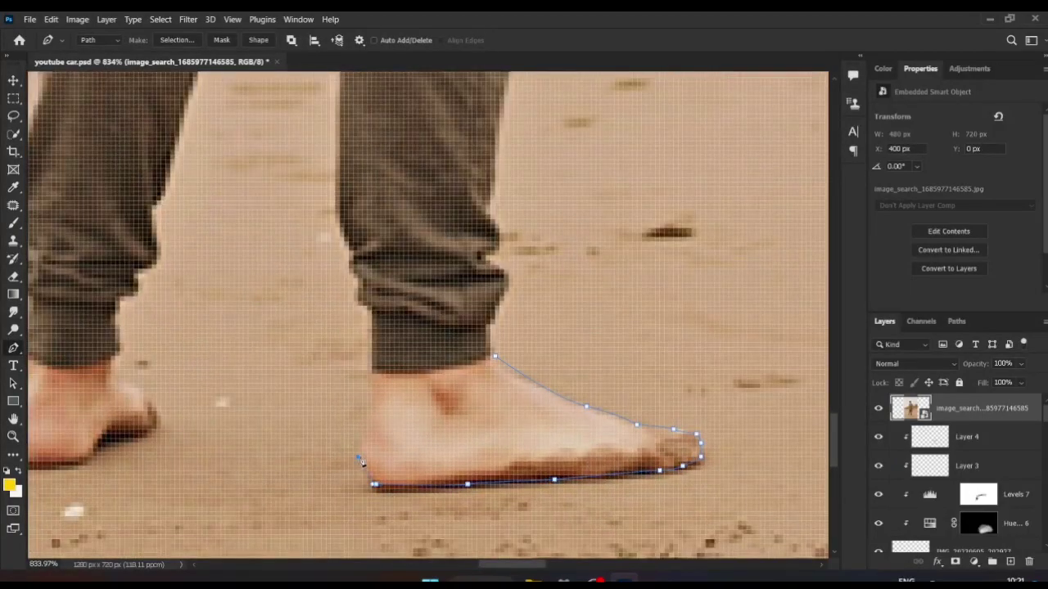
left_click(402, 442)
left_click_drag(377, 330, 402, 491)
left_click(402, 316)
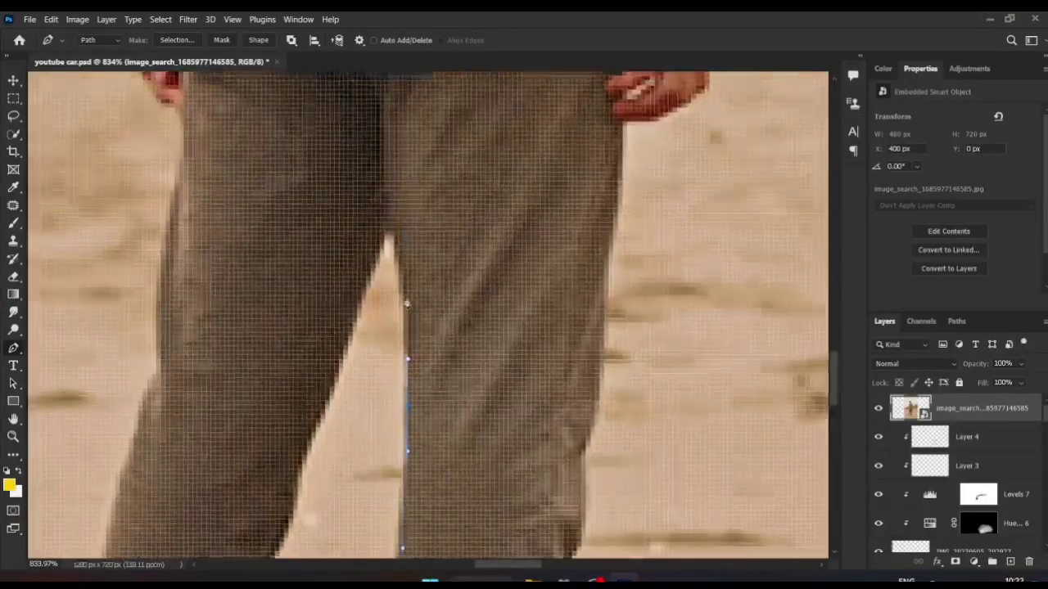
left_click_drag(402, 316, 384, 250)
scroll(322, 416, "down", 3)
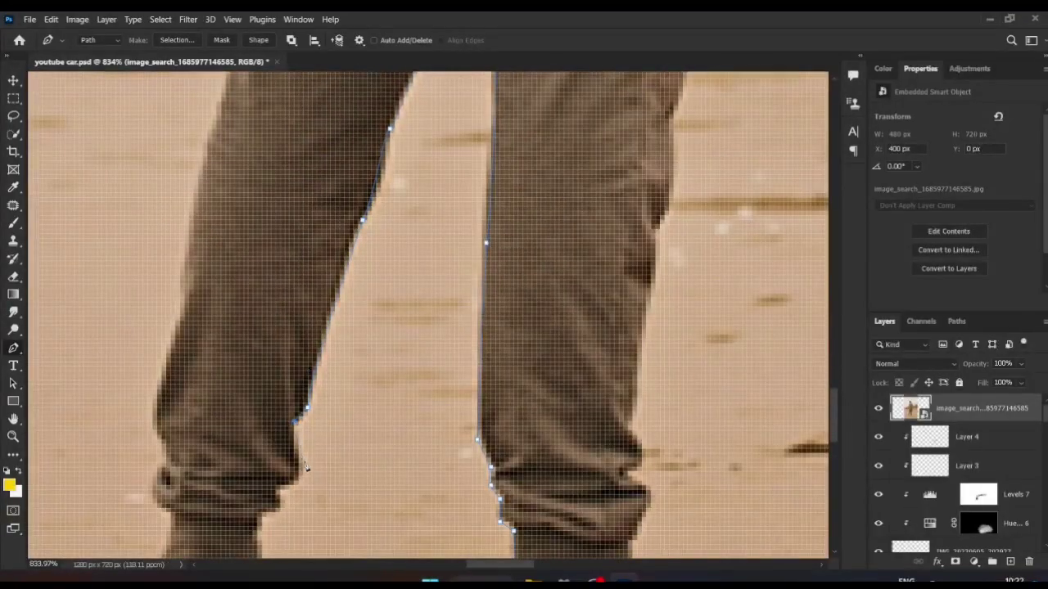
left_click_drag(306, 465, 458, 176)
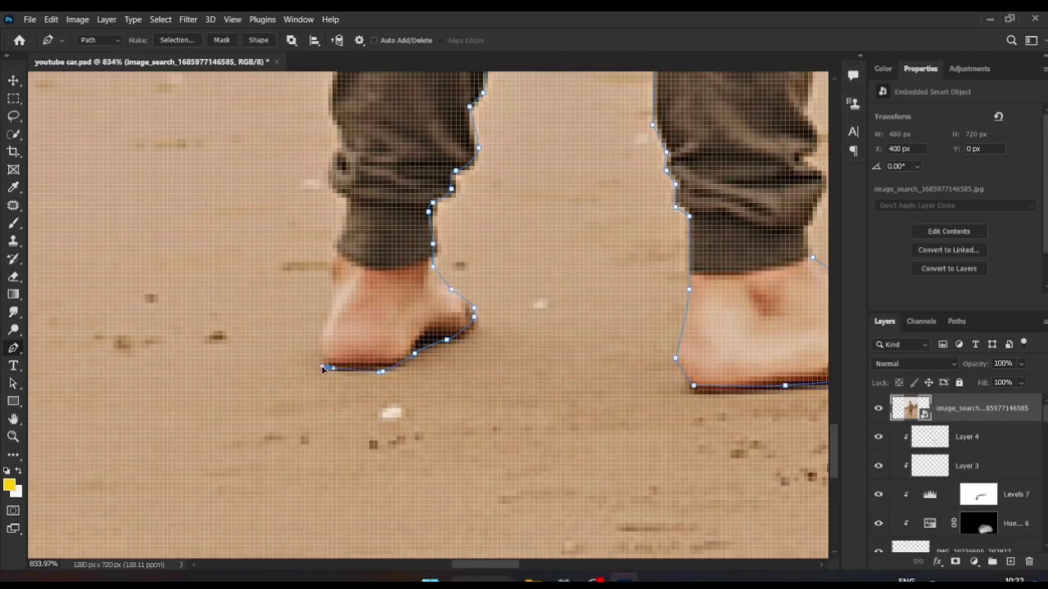
left_click(330, 275)
Step: Continue the path up the left leg edge, along the arm and onto the shoulder
scroll(332, 295, "up", 2)
scroll(338, 243, "up", 4)
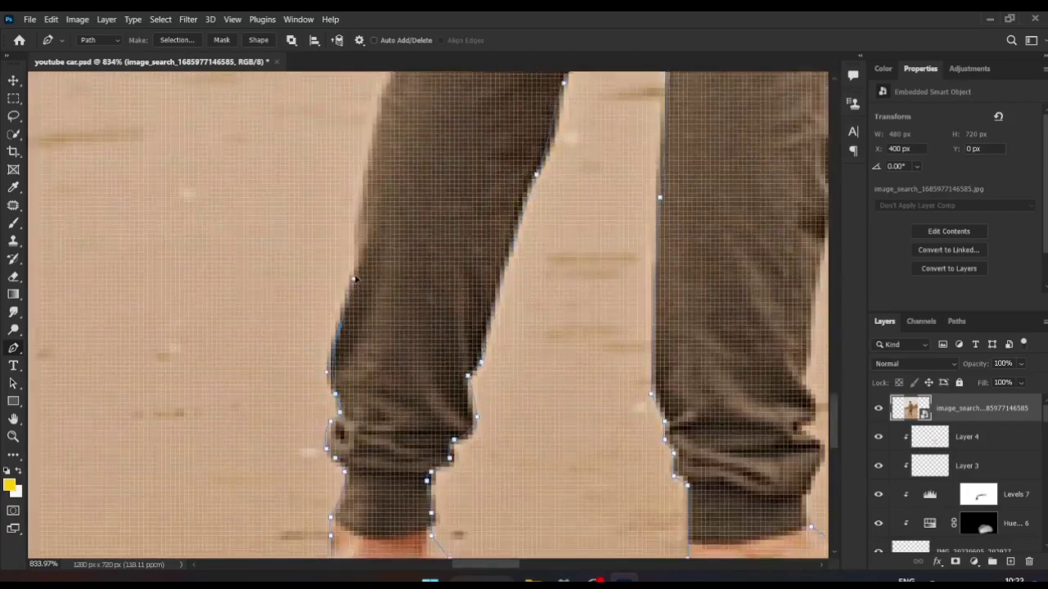
scroll(348, 247, "up", 4)
scroll(385, 392, "up", 4)
left_click(397, 461)
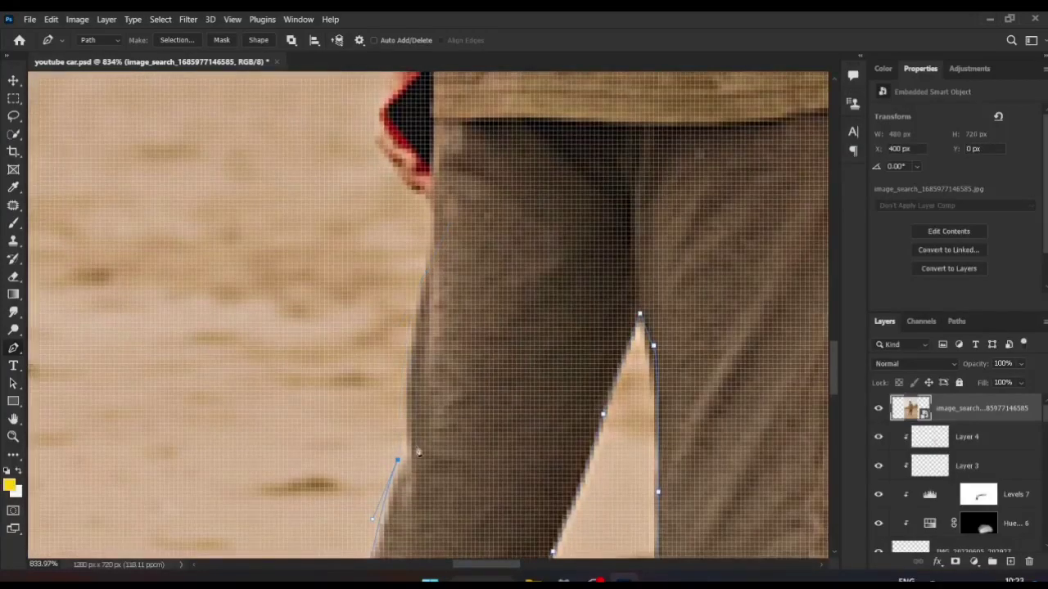
scroll(425, 276, "up", 3)
scroll(422, 266, "up", 3)
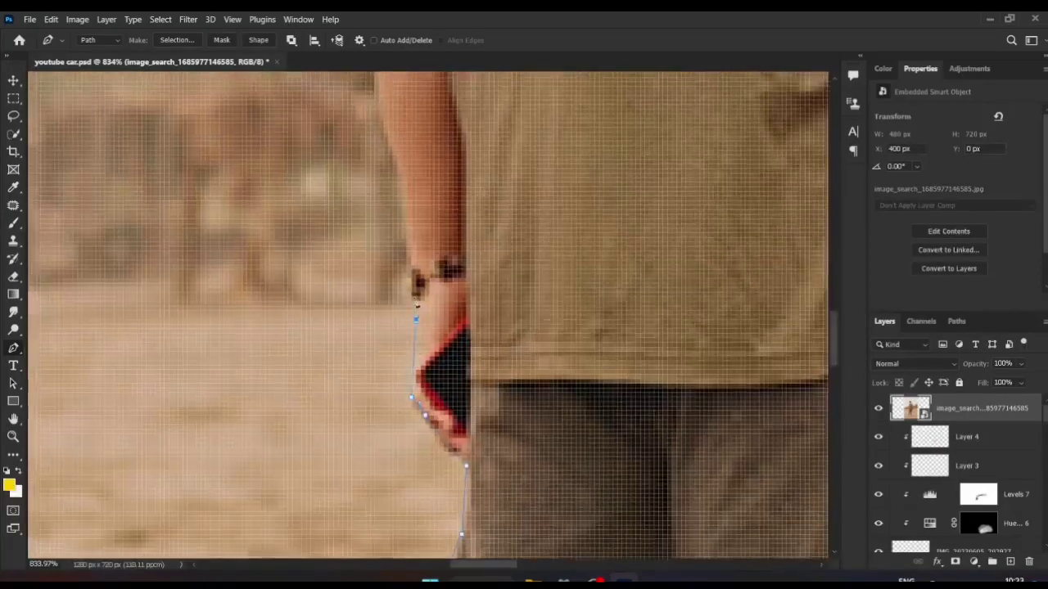
scroll(413, 294, "up", 5)
scroll(393, 282, "up", 4)
left_click(389, 289)
scroll(356, 268, "up", 4)
scroll(320, 451, "up", 4)
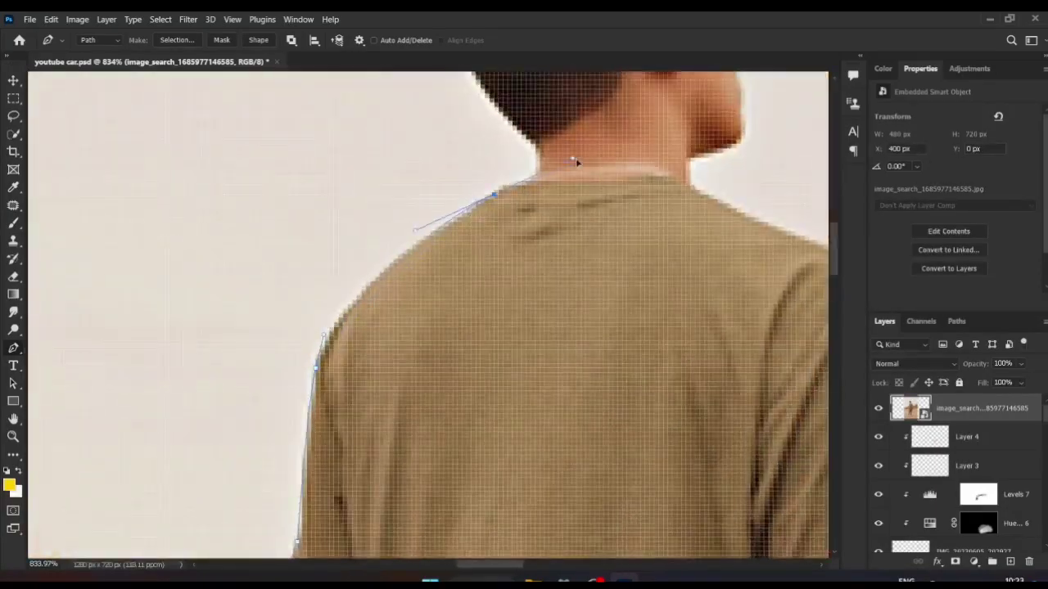
left_click(501, 301)
Step: Curve the path around the shoulder and sleeve hem, then down the arm edge
scroll(405, 98, "up", 5)
left_click_drag(453, 190, 471, 140)
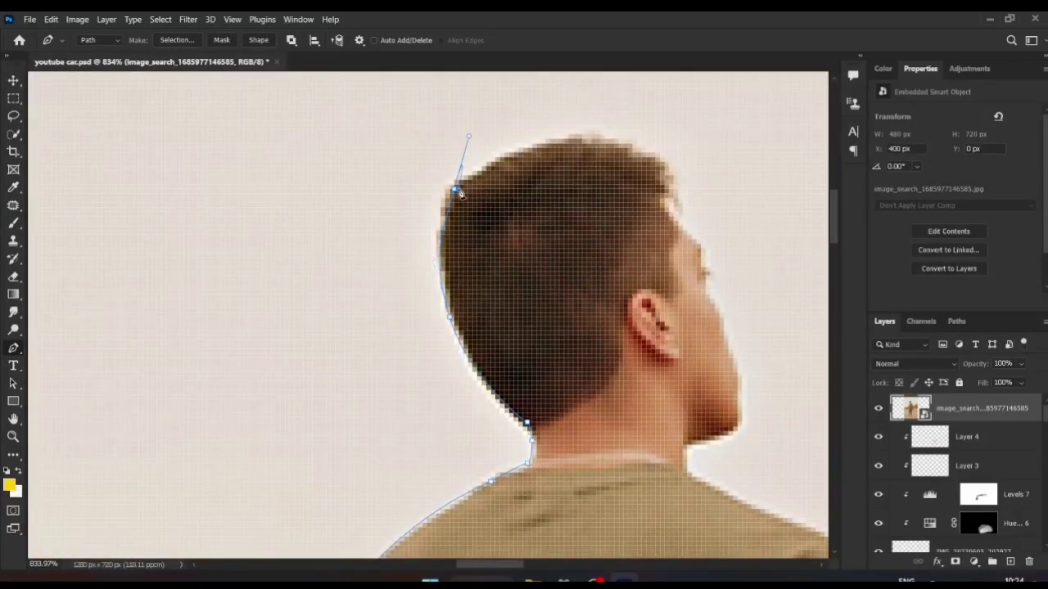
left_click_drag(695, 246, 531, 180)
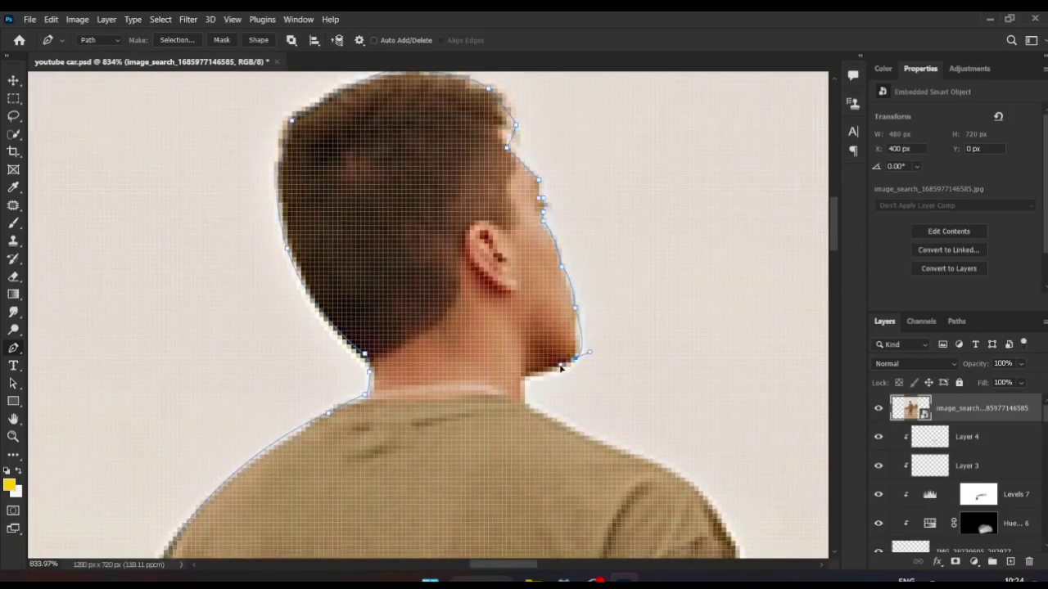
left_click(607, 444)
left_click_drag(677, 476, 459, 301)
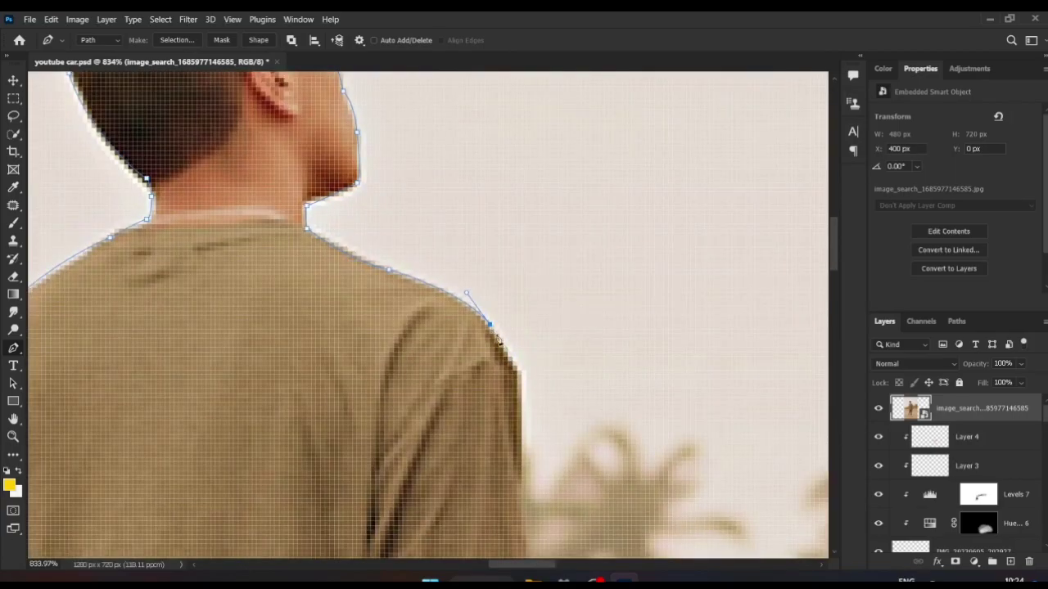
scroll(497, 341, "down", 5)
scroll(497, 341, "down", 5)
left_click(543, 348)
scroll(524, 344, "down", 3)
left_click(508, 182)
left_click_drag(519, 334, 520, 341)
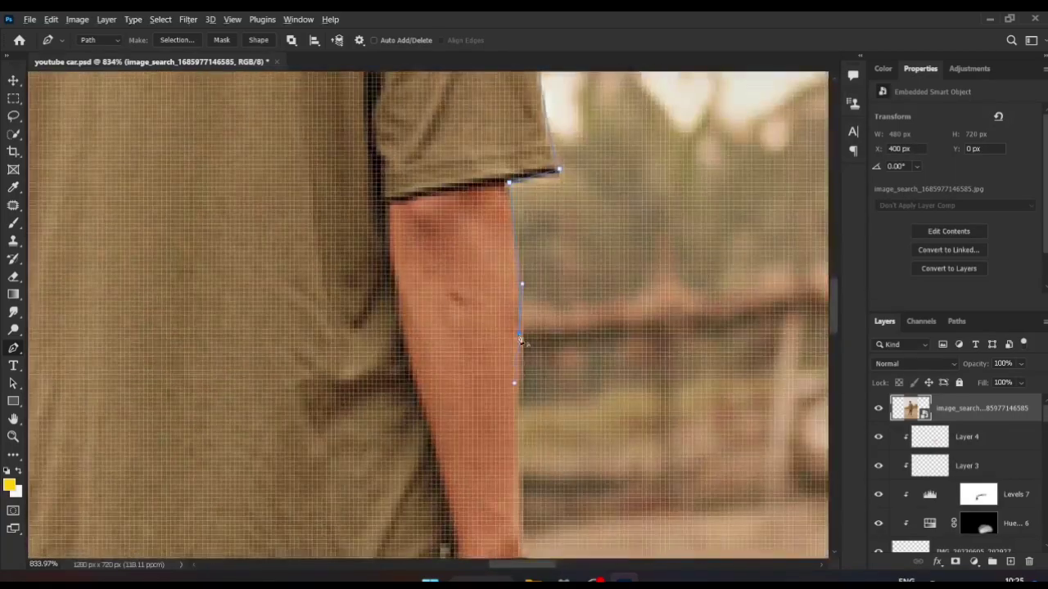
Step: Finish the path around the wrist and back down the right leg edge
scroll(520, 340, "down", 5)
left_click(506, 317)
scroll(512, 376, "down", 5)
left_click(507, 336)
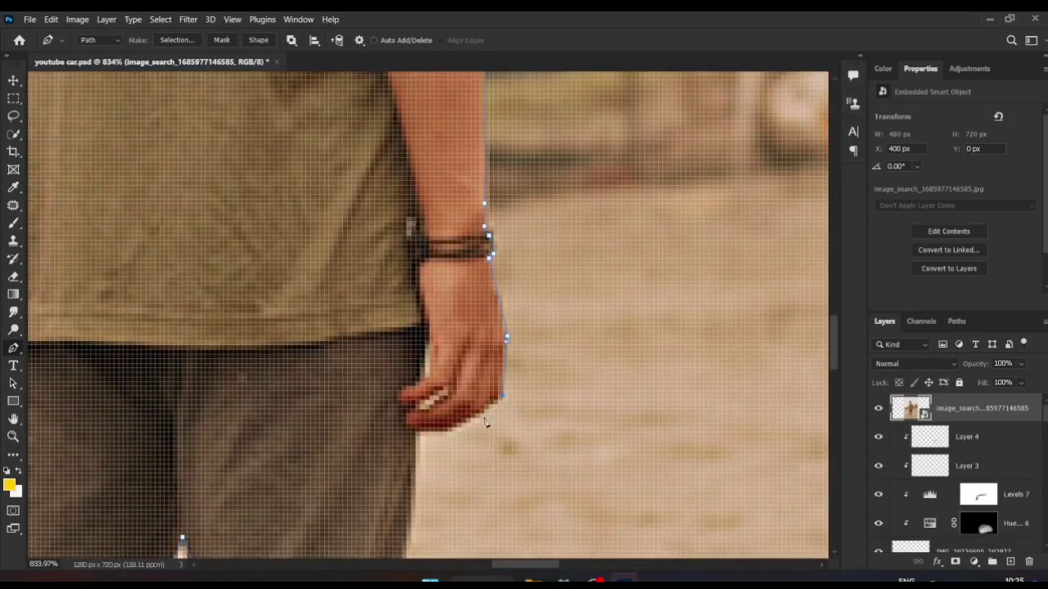
scroll(458, 385, "down", 5)
scroll(459, 385, "down", 5)
scroll(458, 385, "down", 5)
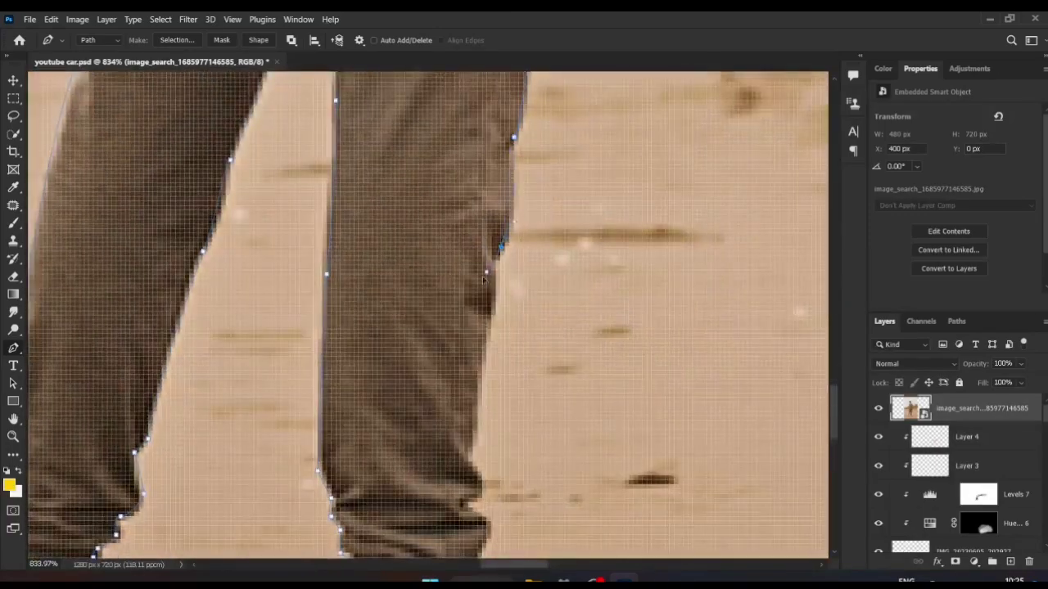
left_click(502, 270)
scroll(491, 297, "down", 5)
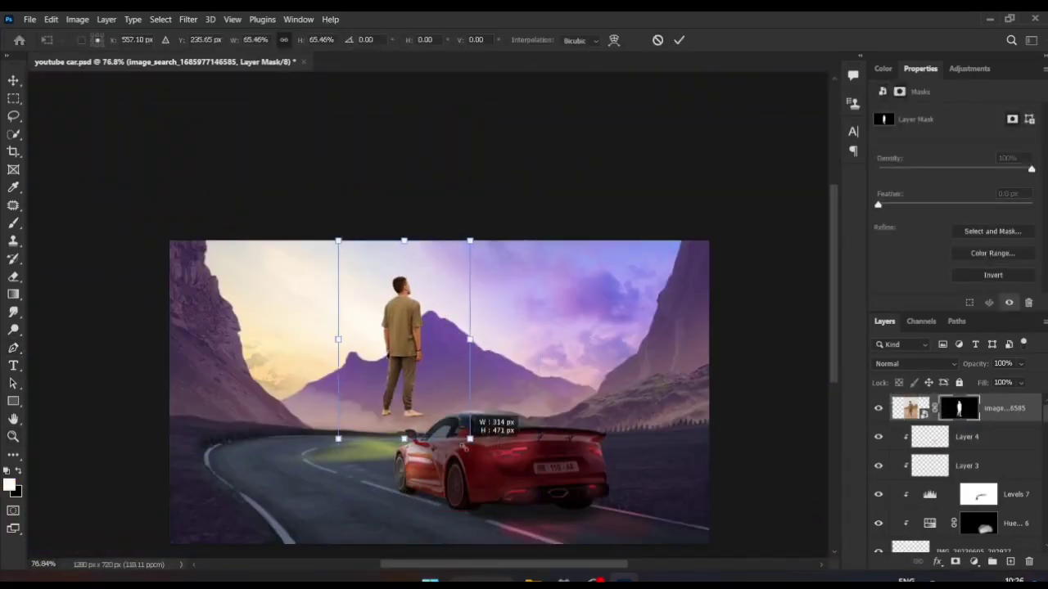
Step: Shrink and move the cut-out man onto the road beside the car
left_click_drag(463, 445, 370, 486)
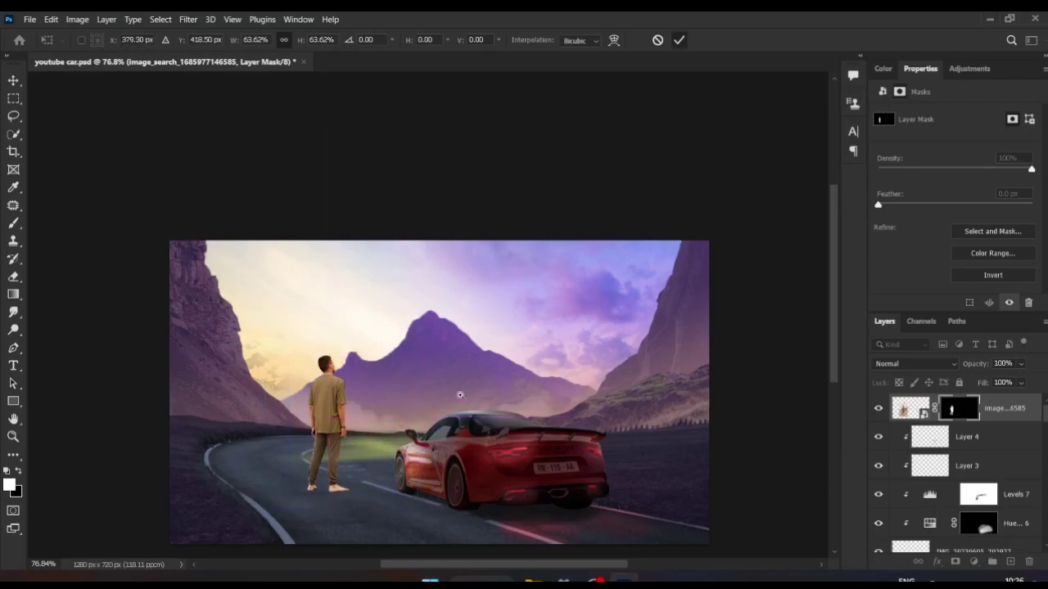
left_click(680, 40)
key("z")
left_click_drag(496, 275, 557, 274)
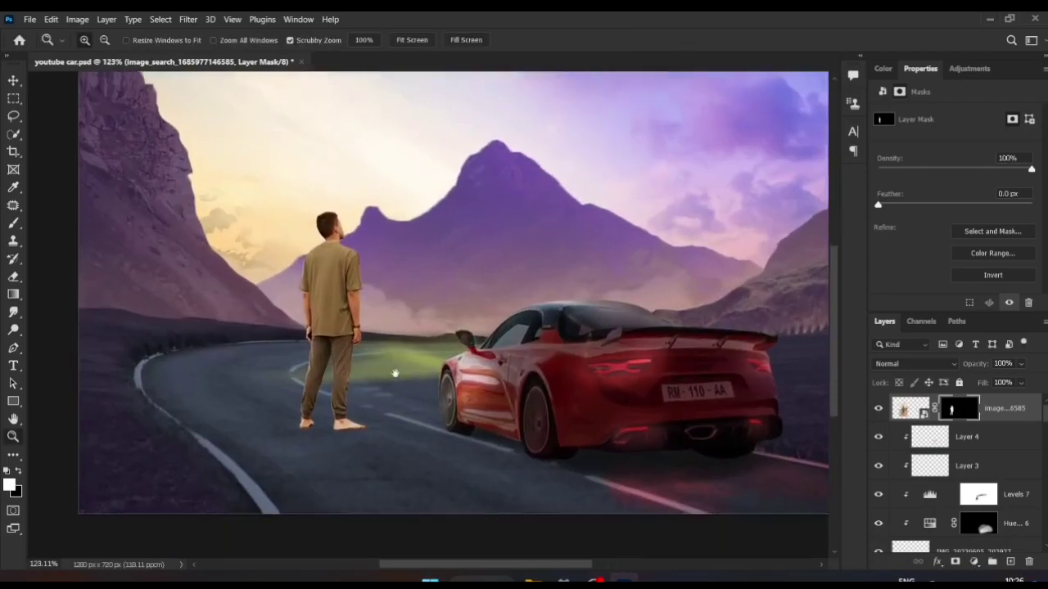
Step: Add a Hue/Saturation adjustment desaturating the green headlight glow from the Layer 5 copy
scroll(942, 474, "down", 3)
left_click(974, 495)
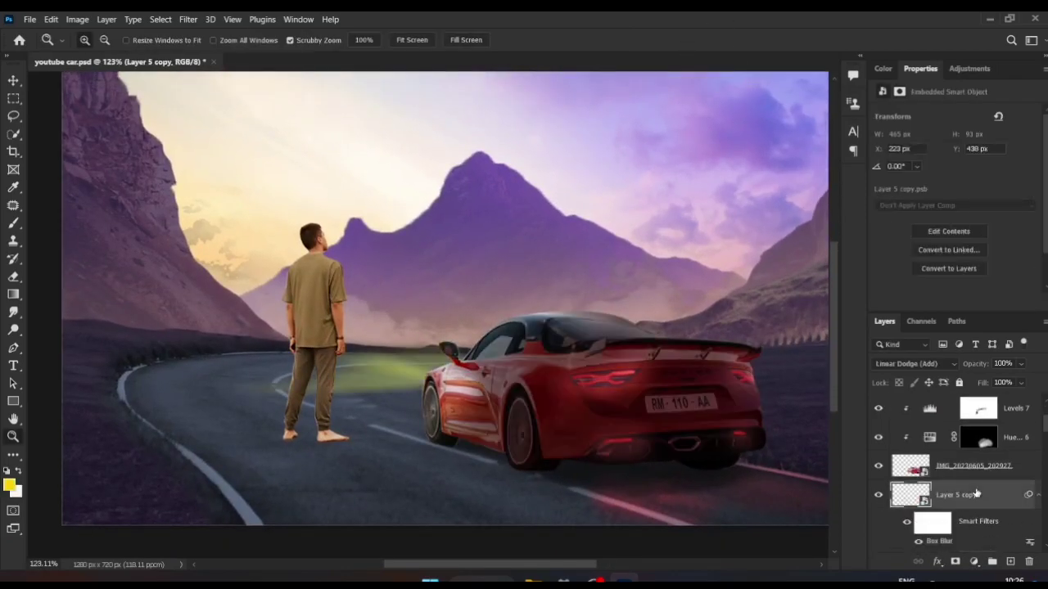
left_click(974, 561)
left_click(970, 428)
left_click_drag(954, 190, 907, 195)
Step: Change the Layer 5 copy glow's blend mode and reapply the Box Blur
left_click(956, 523)
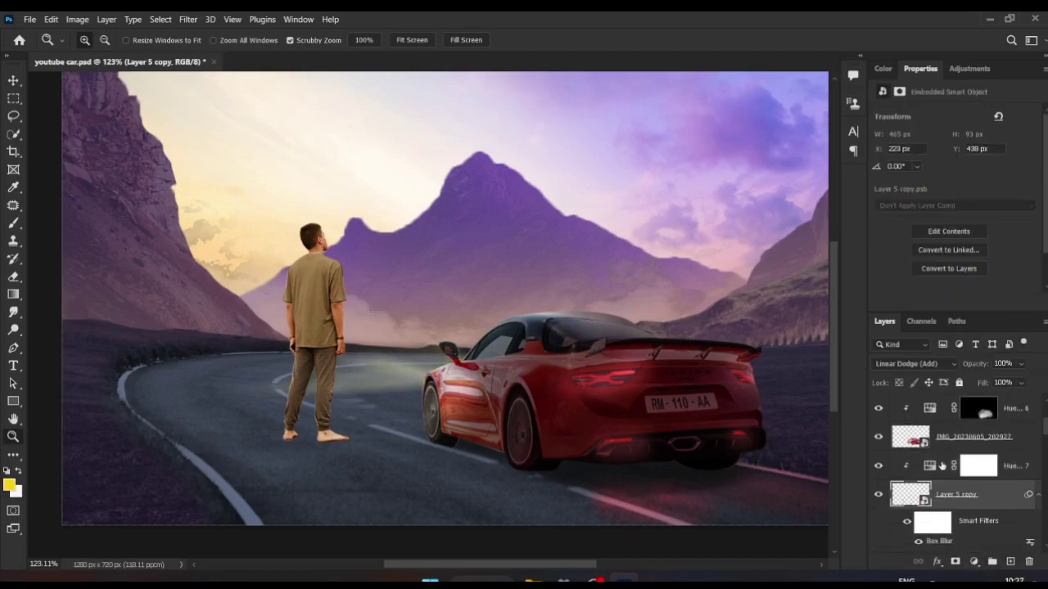
left_click(913, 364)
left_click(909, 301)
scroll(1015, 514, "down", 2)
scroll(1013, 514, "up", 2)
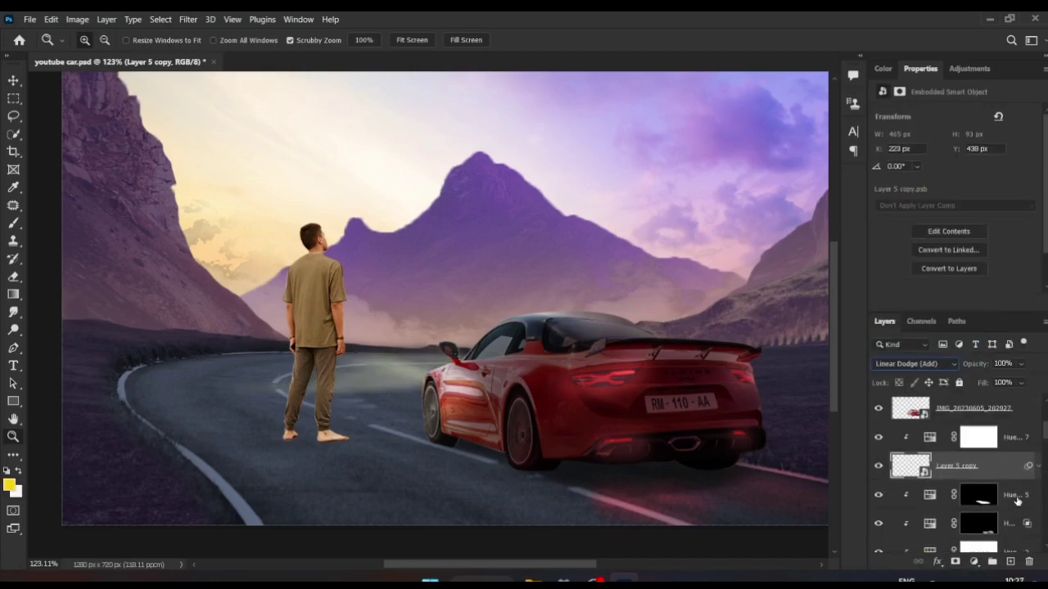
key("ctrl+alt+f")
left_click(923, 146)
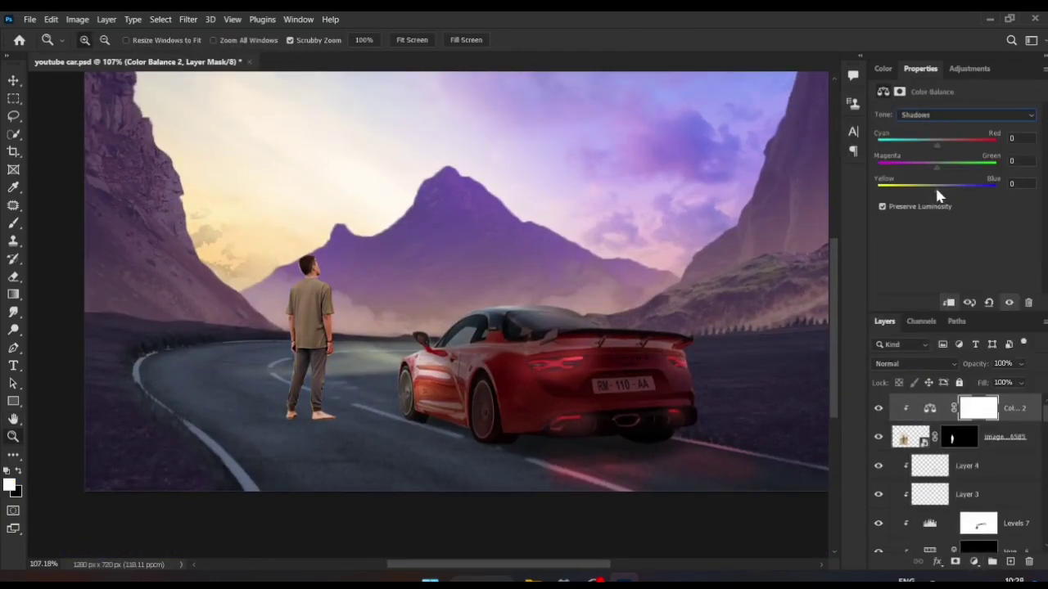
Step: Cool the man with Color Balance toward cyan and blue, plus a darkening Hue/Saturation 212, 27, -38
left_click_drag(937, 191, 950, 190)
left_click_drag(936, 145, 898, 146)
left_click(926, 147)
left_click(973, 562)
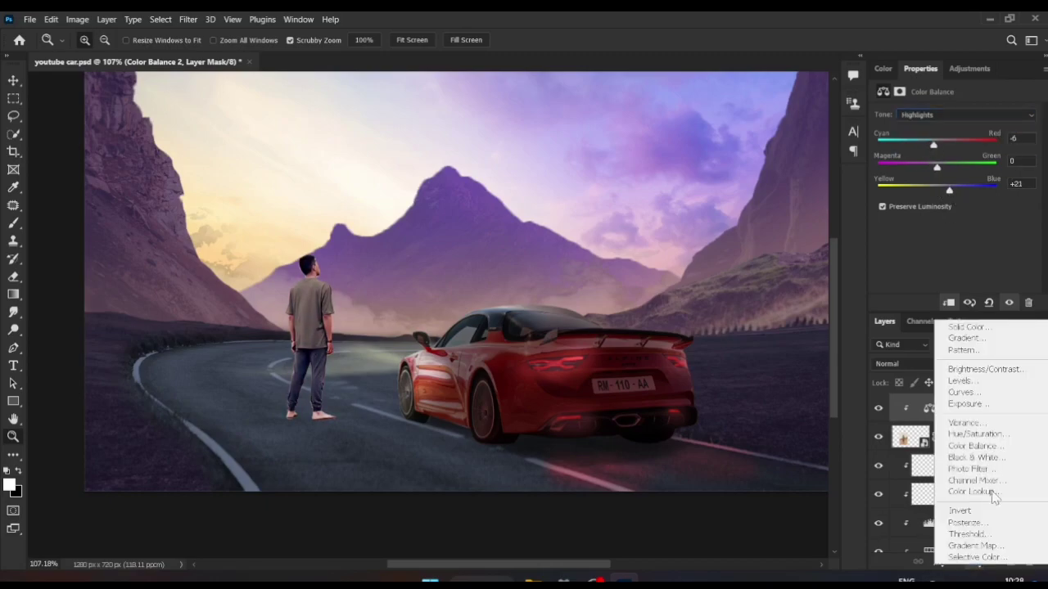
left_click(961, 428)
left_click_drag(915, 193, 925, 193)
left_click_drag(954, 219, 925, 220)
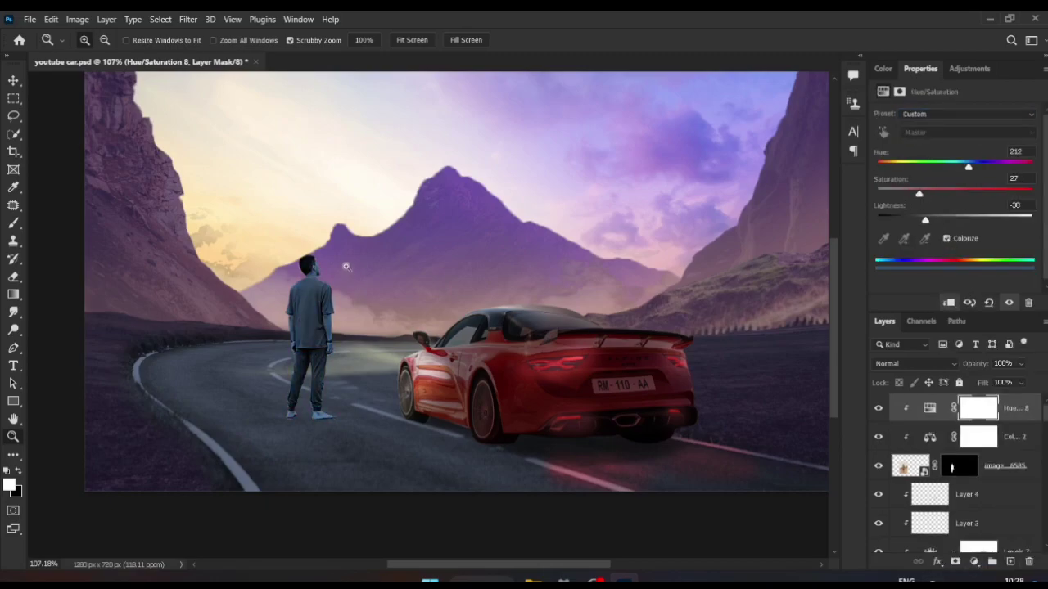
left_click_drag(346, 266, 369, 266)
key("b")
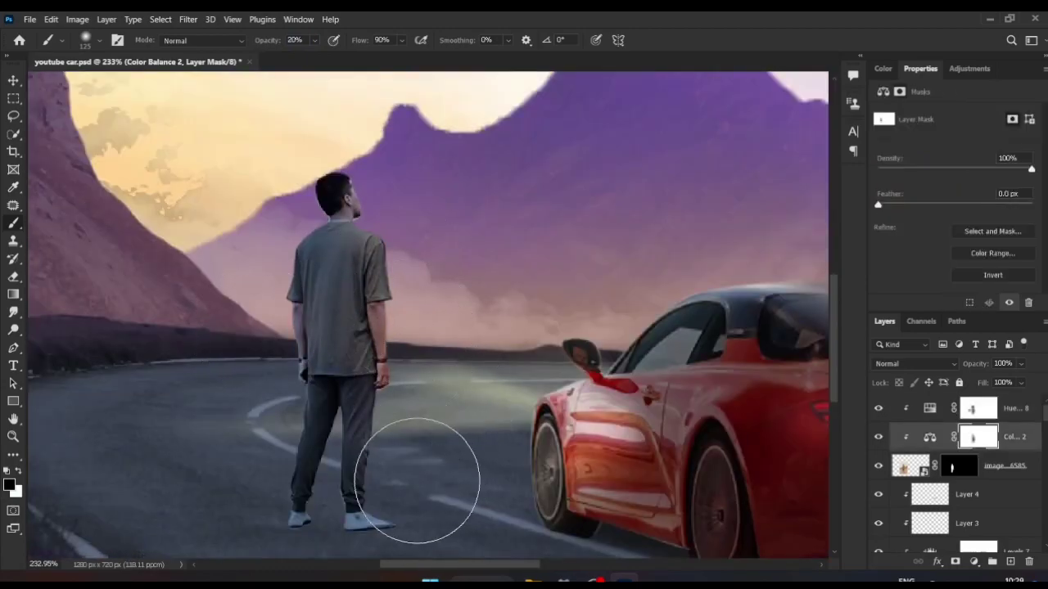
Step: Create a new rim-light layer above Hue/Saturation 8 with a 5 px brush at full opacity
left_click(974, 409)
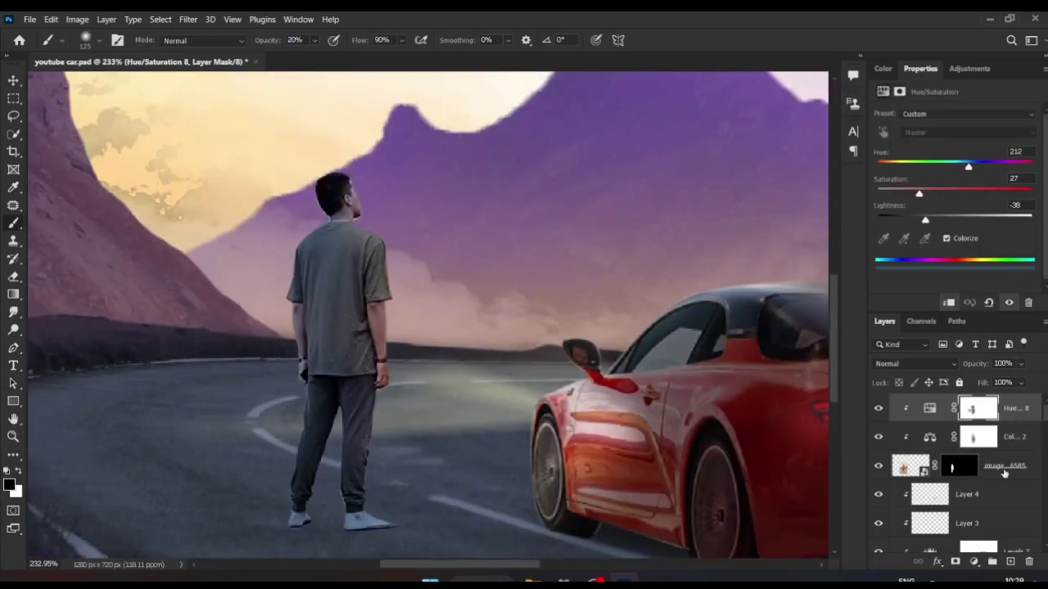
key("ctrl+shift+alt+n")
scroll(397, 462, "up", 5)
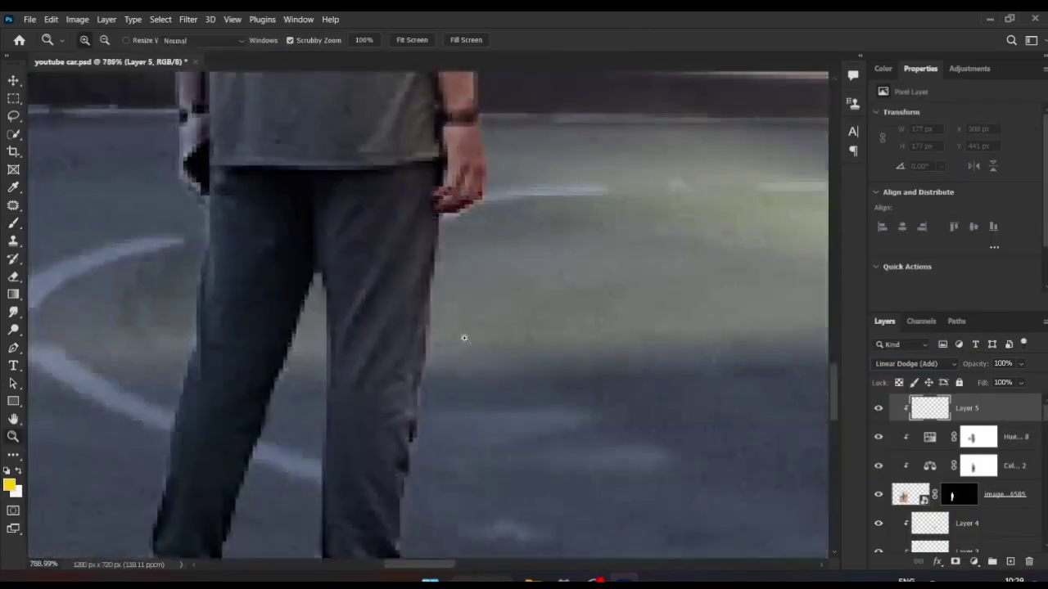
right_click(461, 270)
type("5")
key("Return")
key("0")
Step: Paint yellow rim light along the man's pant leg, arm, shirt edge and neck
left_click_drag(432, 379, 457, 232)
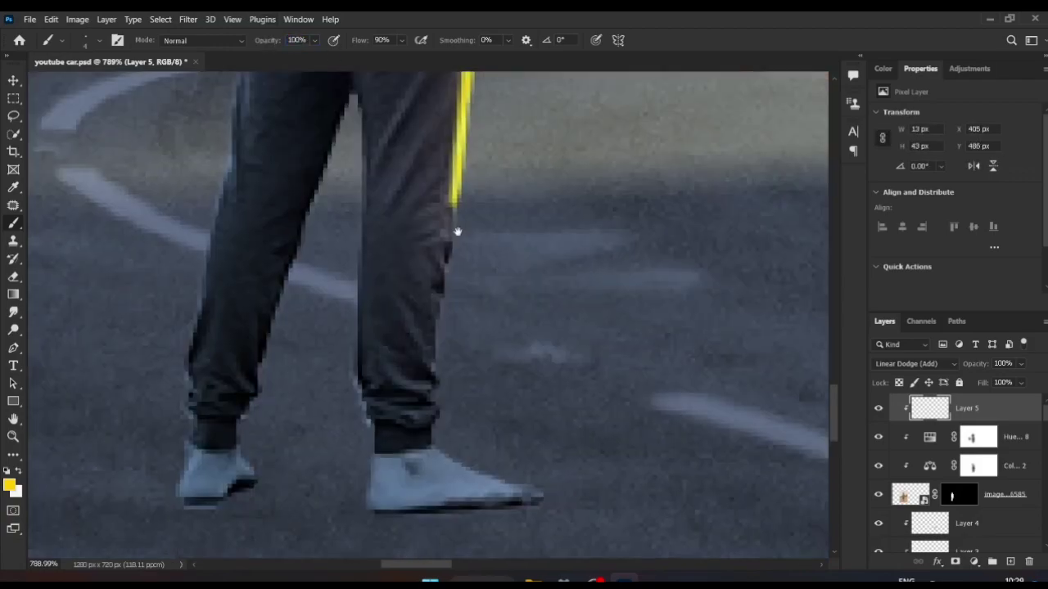
scroll(444, 289, "up", 2)
left_click_drag(368, 167, 278, 430)
scroll(327, 328, "up", 5)
scroll(410, 328, "up", 3)
left_click_drag(420, 114, 428, 331)
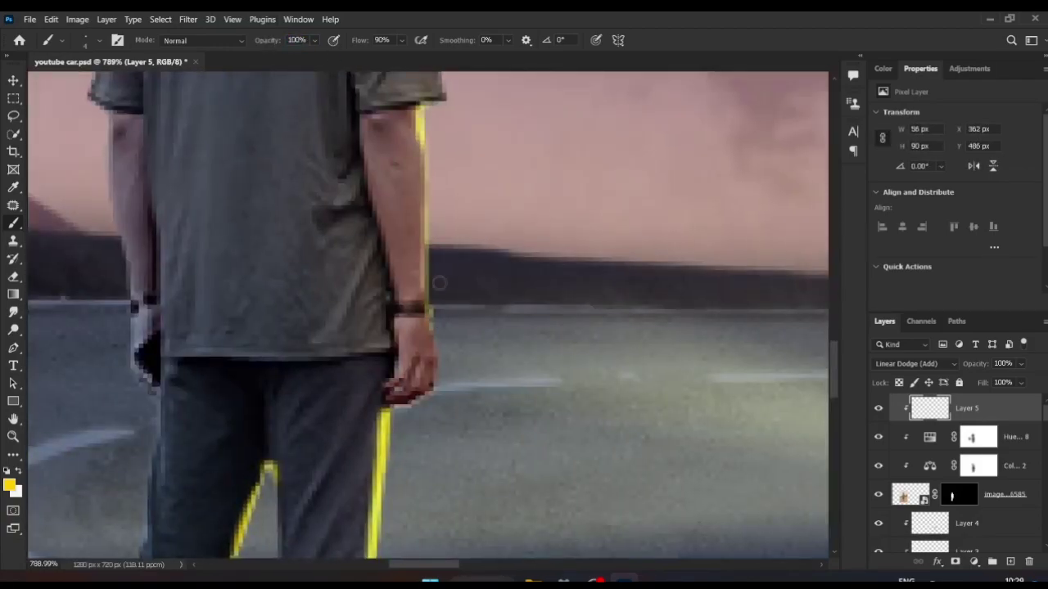
left_click_drag(471, 273, 458, 491)
left_click_drag(458, 205, 409, 409)
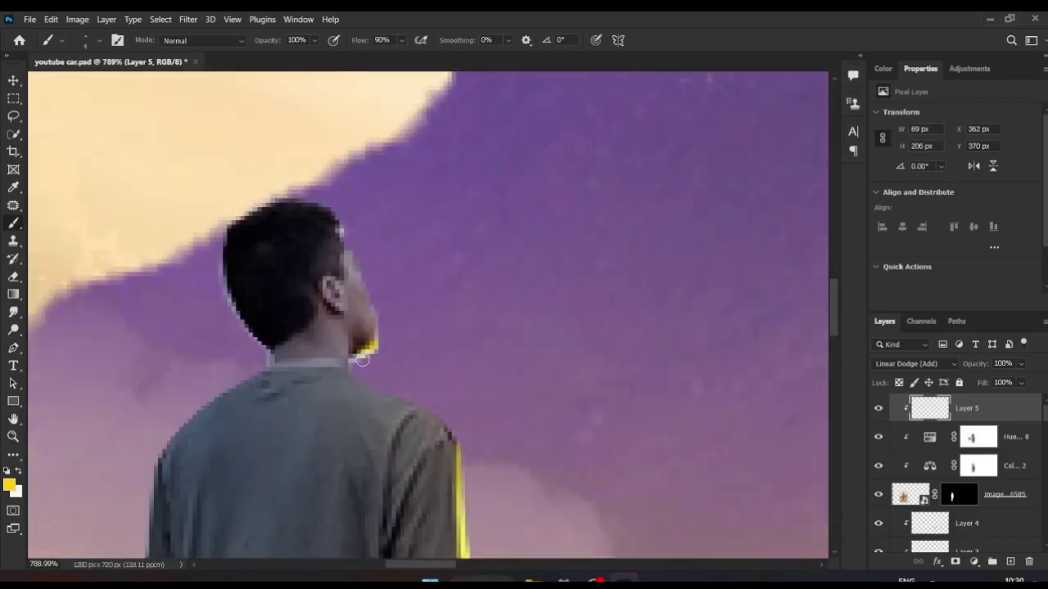
key("z")
scroll(354, 323, "down", 5)
Step: Shift the rim light's hue by -27 from yellow to warm orange
left_click(77, 19)
left_click(245, 130)
left_click_drag(818, 222, 802, 227)
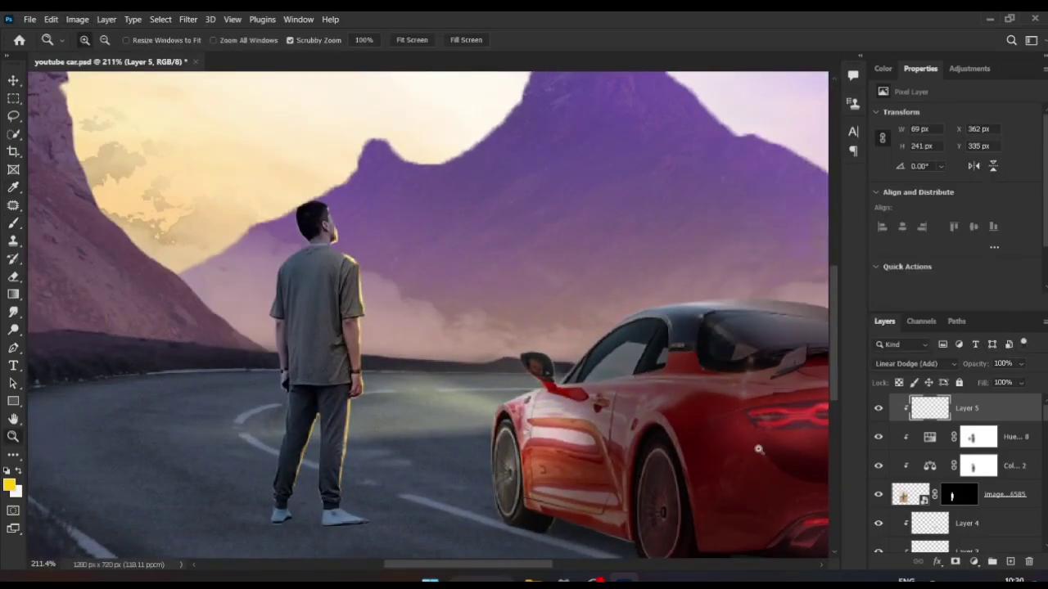
scroll(298, 178, "down", 3)
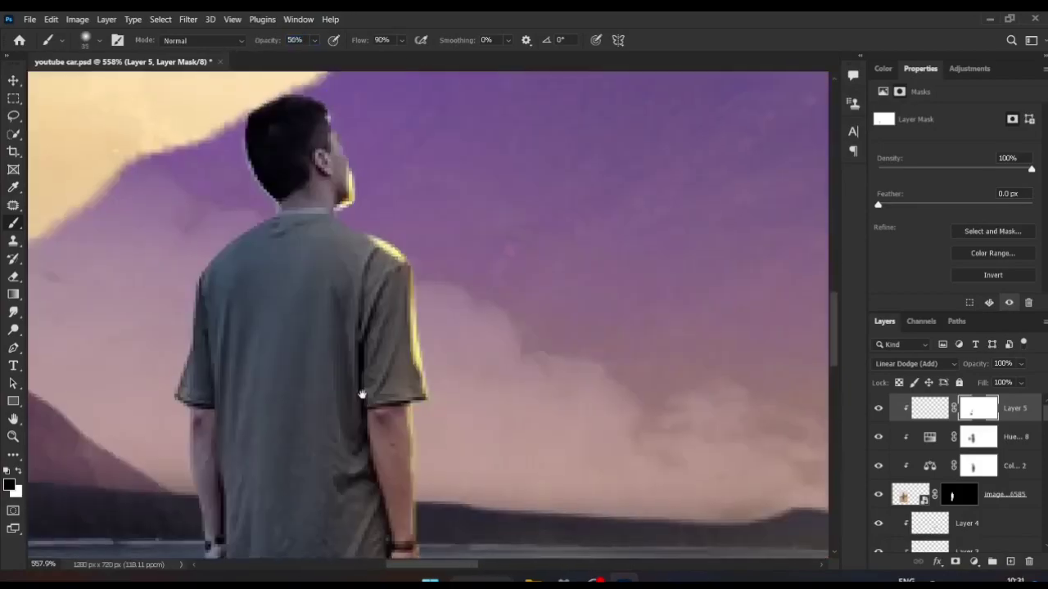
key("z")
scroll(519, 295, "down", 5)
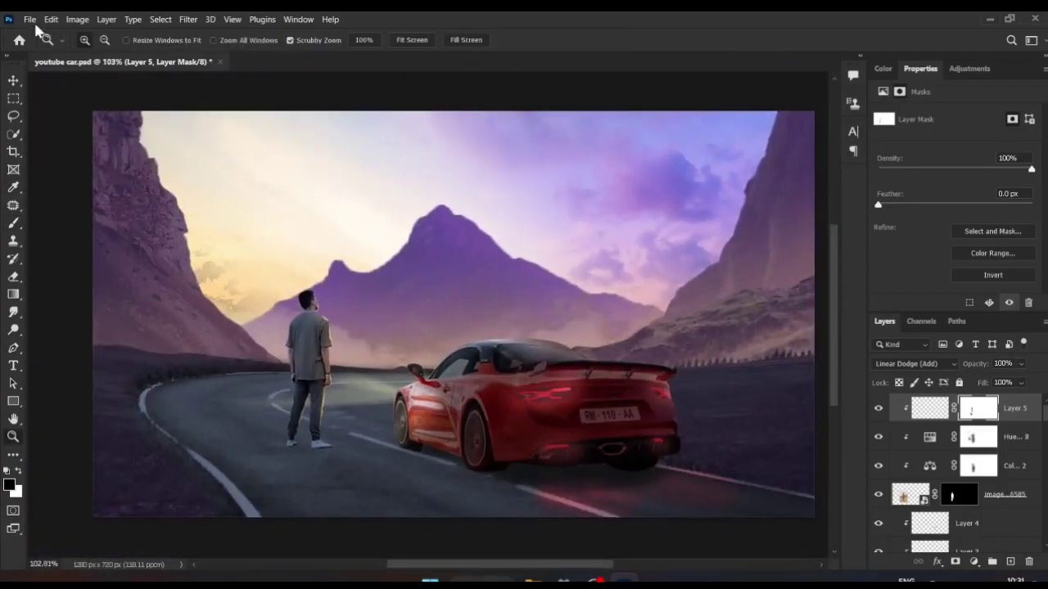
Step: Place the tree photo, mask its grass, rotate it into the top right and tint parts of the branch
left_click(30, 19)
left_click(133, 264)
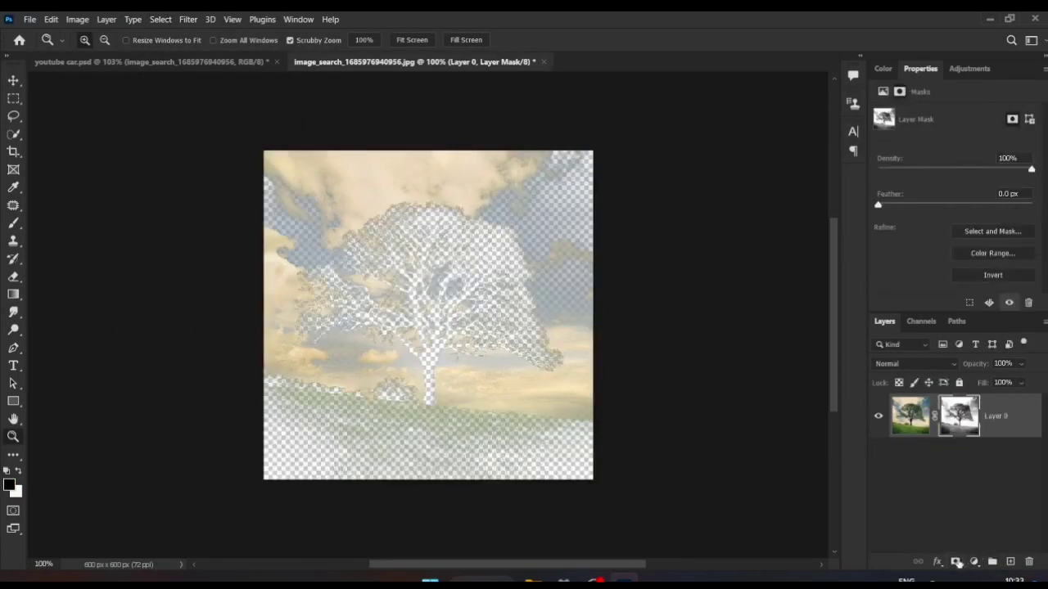
left_click_drag(264, 415, 358, 414)
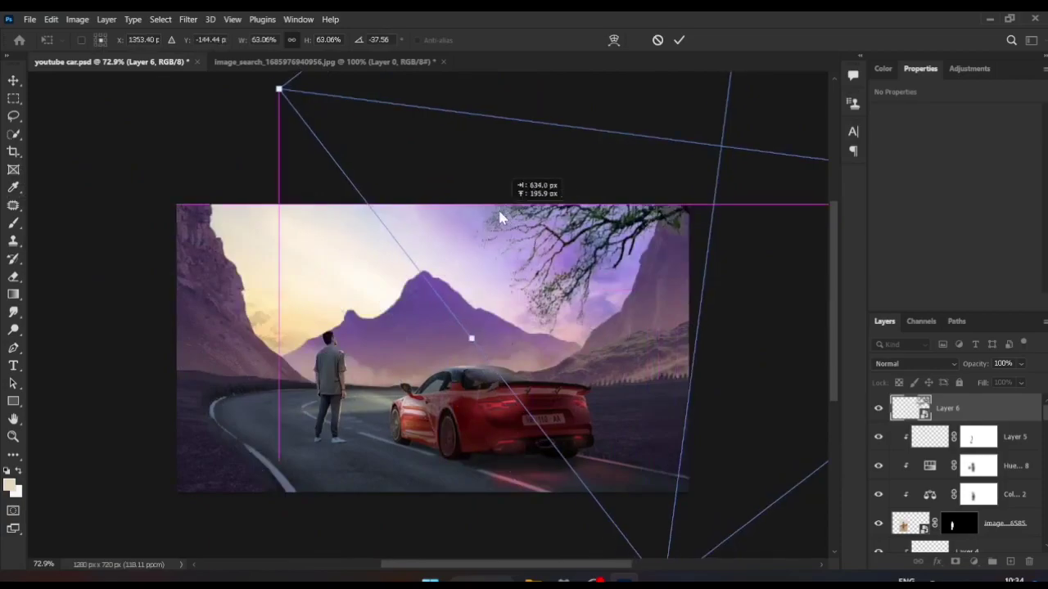
left_click_drag(501, 217, 800, 192)
left_click(679, 39)
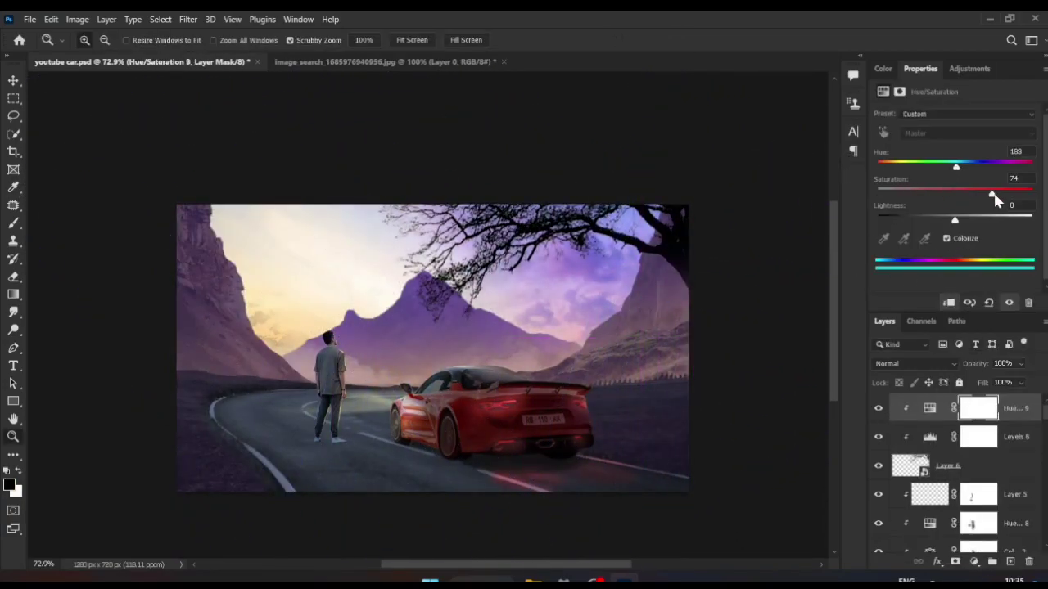
left_click_drag(955, 166, 904, 167)
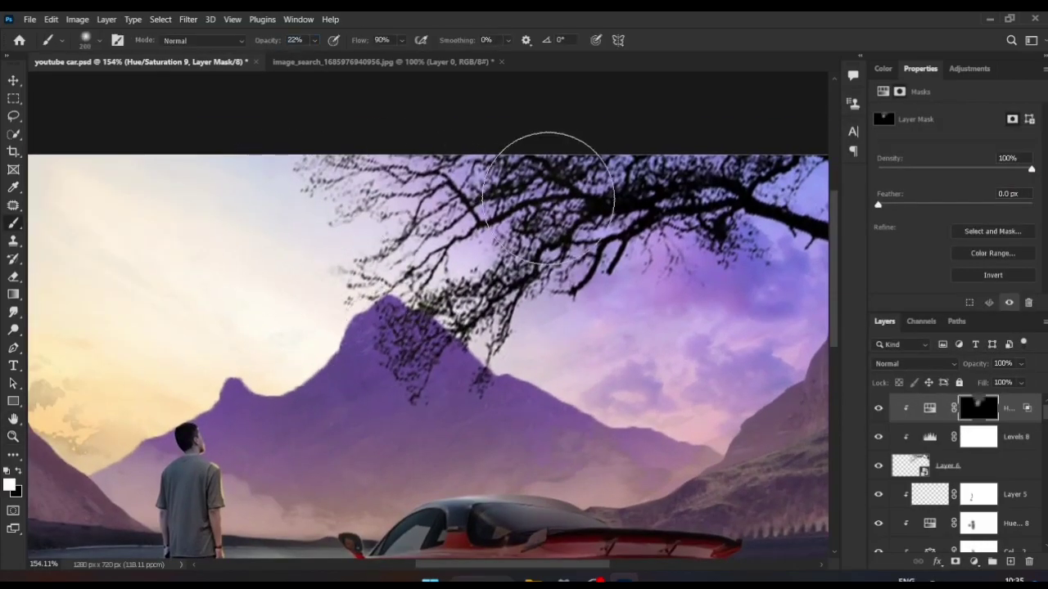
left_click_drag(548, 197, 694, 346)
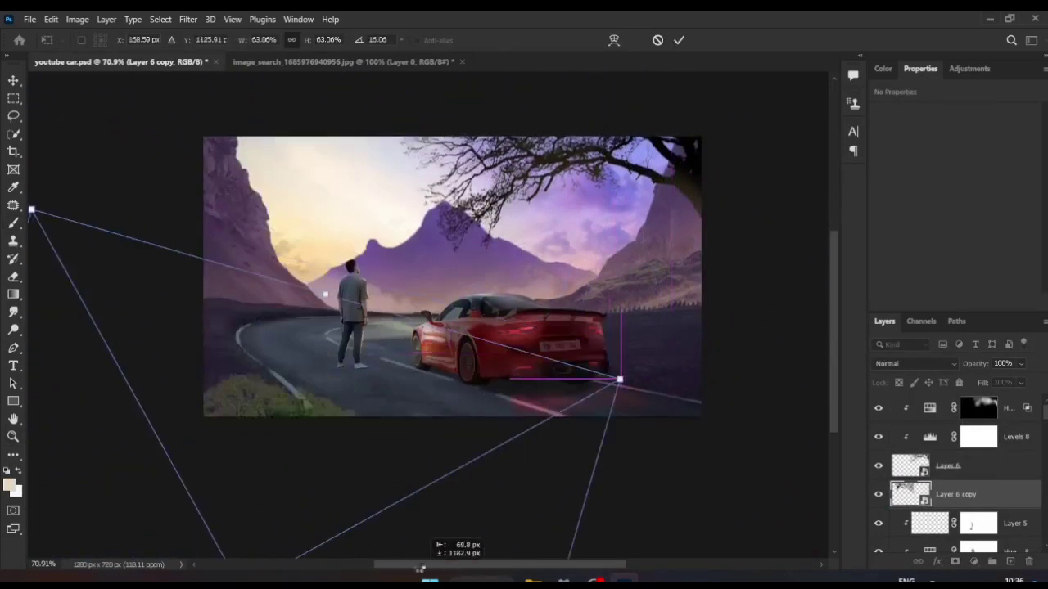
Step: Reshape the tree copy into box-blurred bottom-left foliage and add a copy lowered toward the bottom edge
left_click_drag(419, 568, 607, 375)
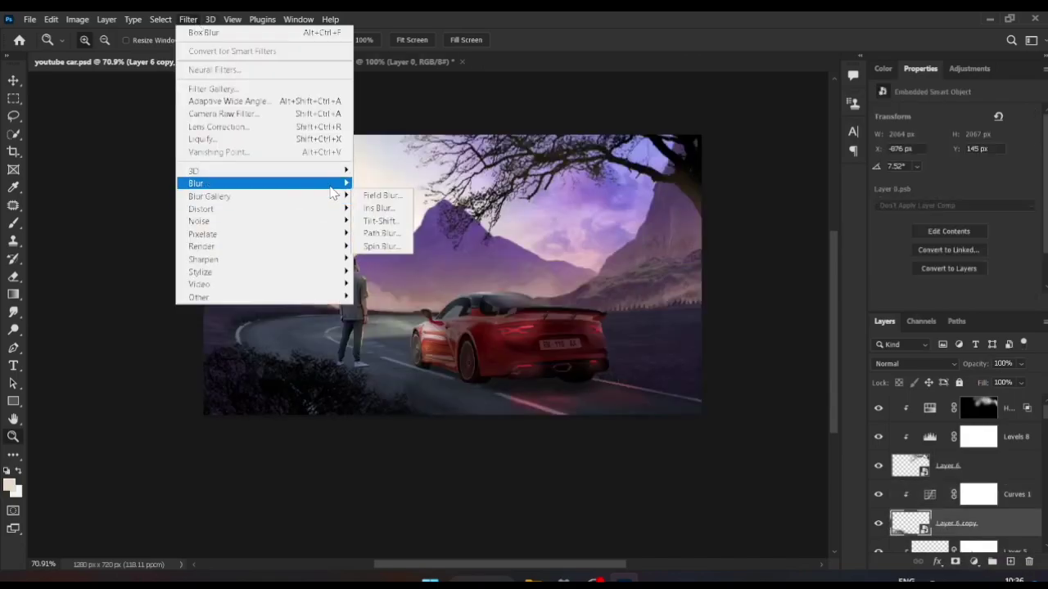
left_click(381, 220)
left_click(928, 143)
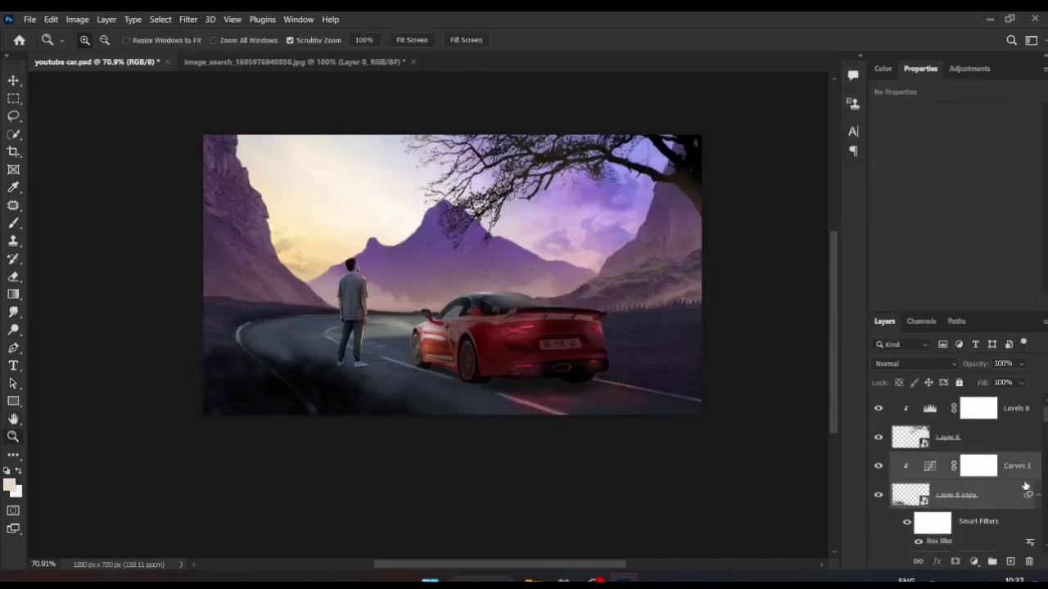
key("ctrl+t")
left_click(562, 243)
left_click_drag(459, 402, 458, 477)
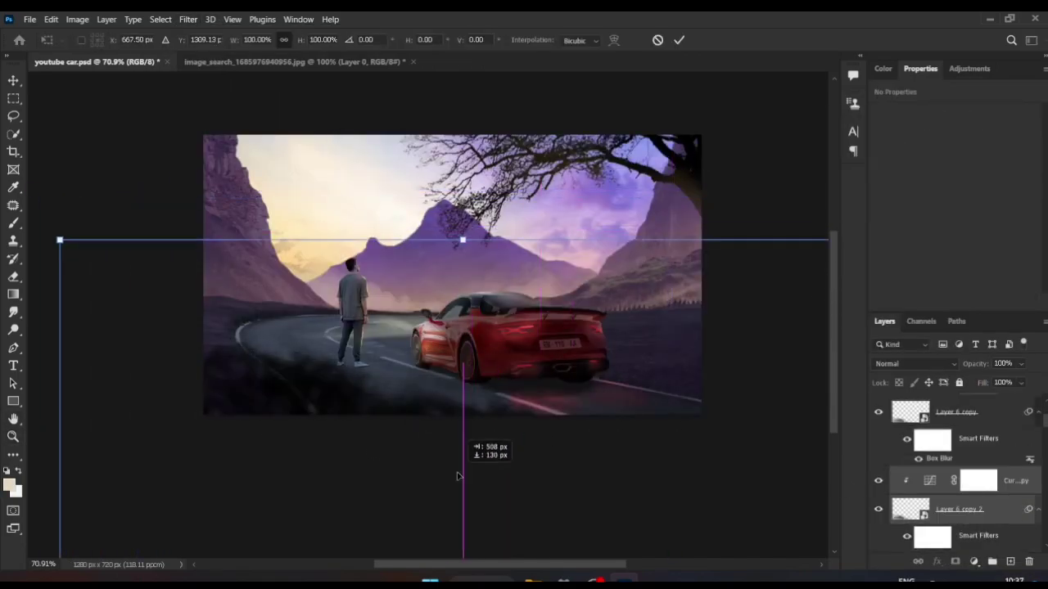
left_click(679, 39)
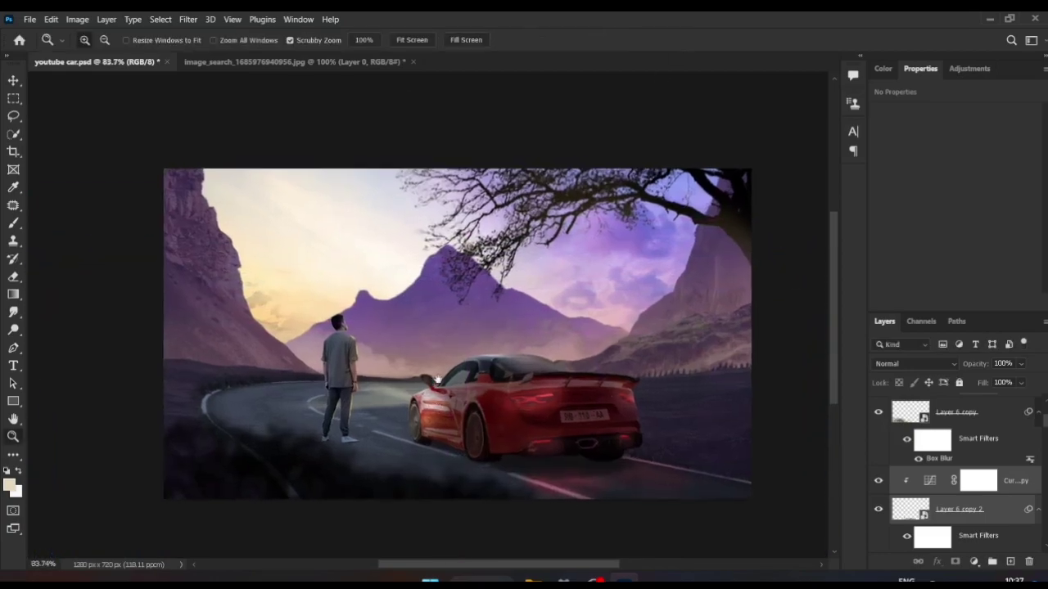
scroll(1013, 486, "up", 5)
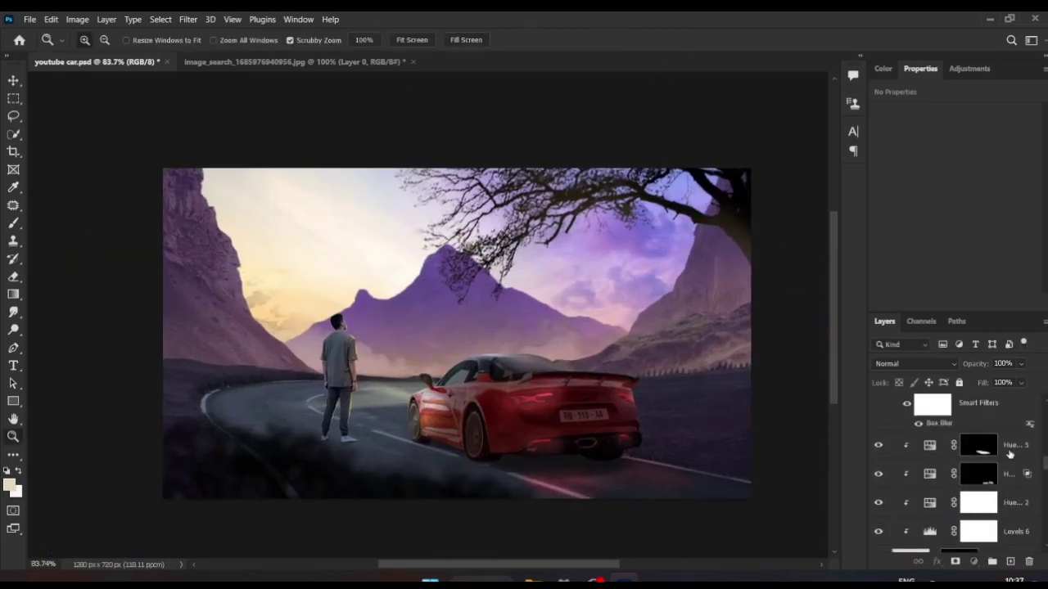
Step: On a new Linear Dodge (Add) layer, brush a large soft glow into the upper-left sky
key("ctrl+shift+alt+n")
key("b")
right_click(309, 304)
key("Escape")
key("shift+alt+w")
key("bracketright")
key("bracketright")
key("bracketright")
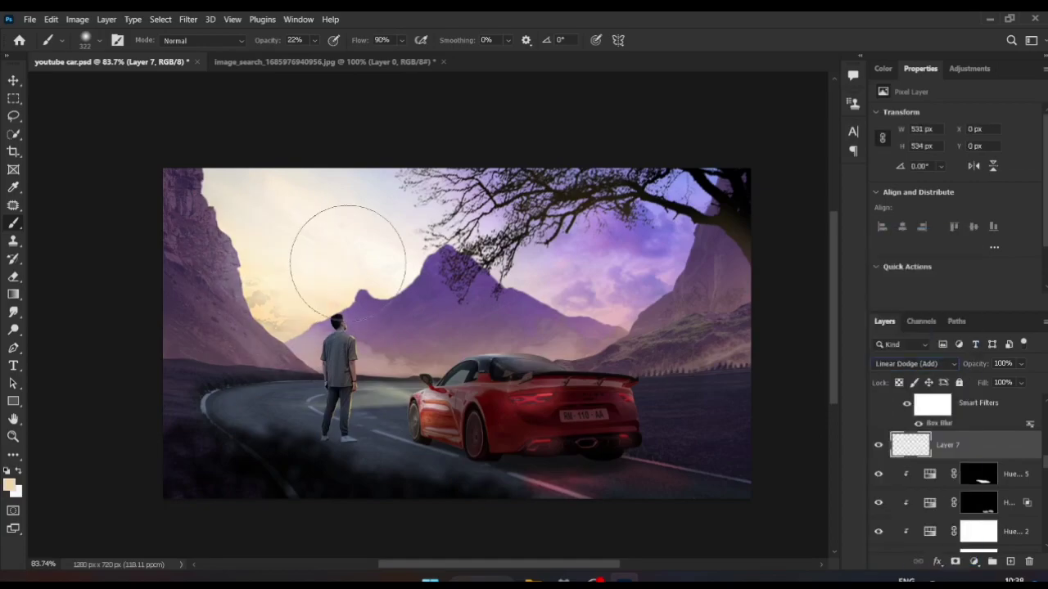
left_click(319, 301)
left_click(647, 245, "alt")
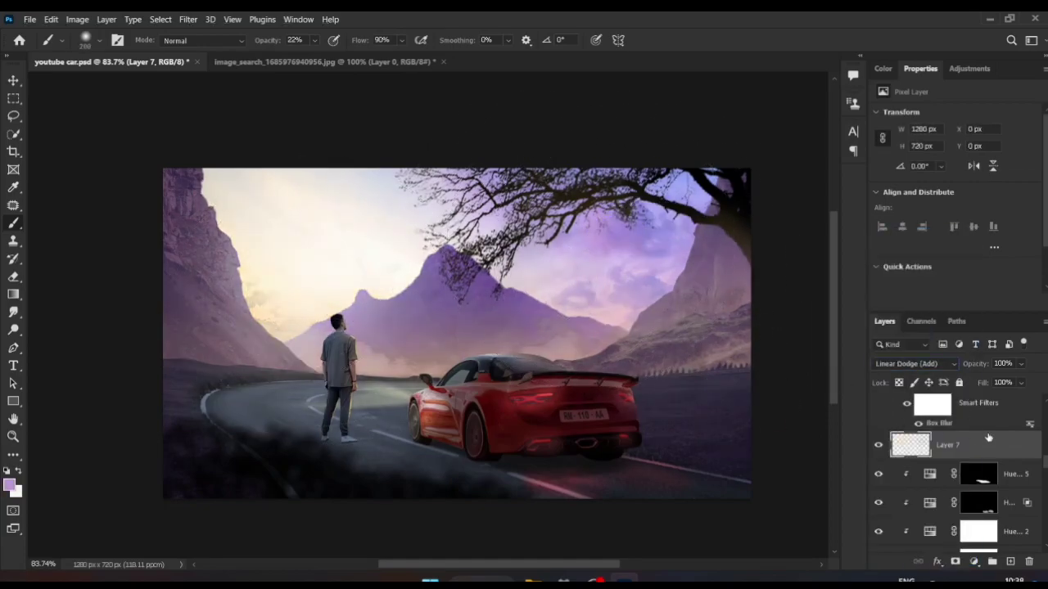
Step: Paint black along the bottom of the scene on another new layer, then place the street-lamp photo
key("ctrl+shift+alt+n")
key("z")
scroll(537, 417, "down", 2)
key("d")
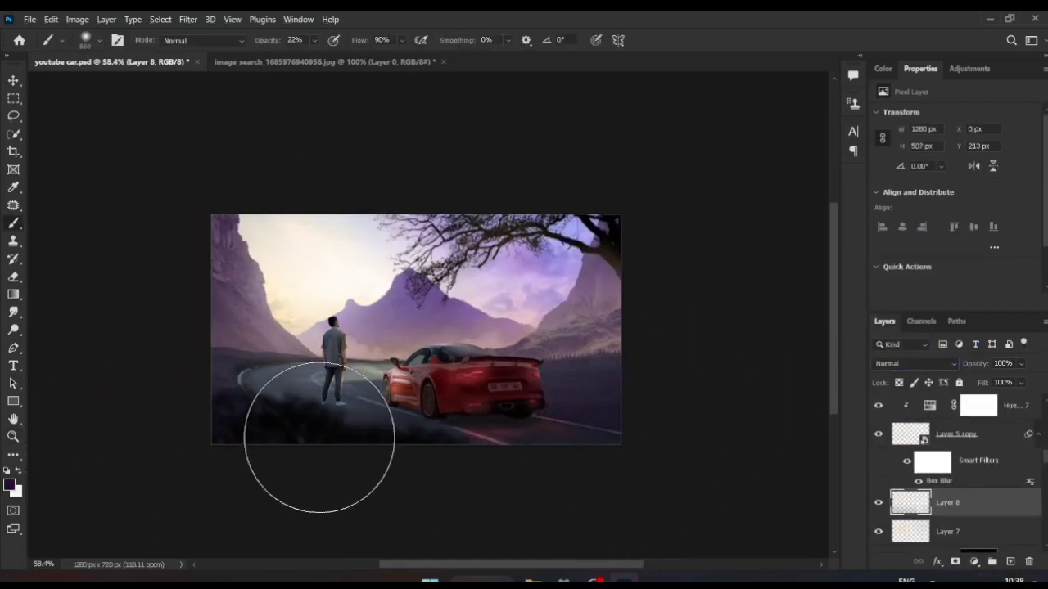
left_click_drag(316, 445, 603, 416)
key("z")
scroll(491, 360, "up", 1)
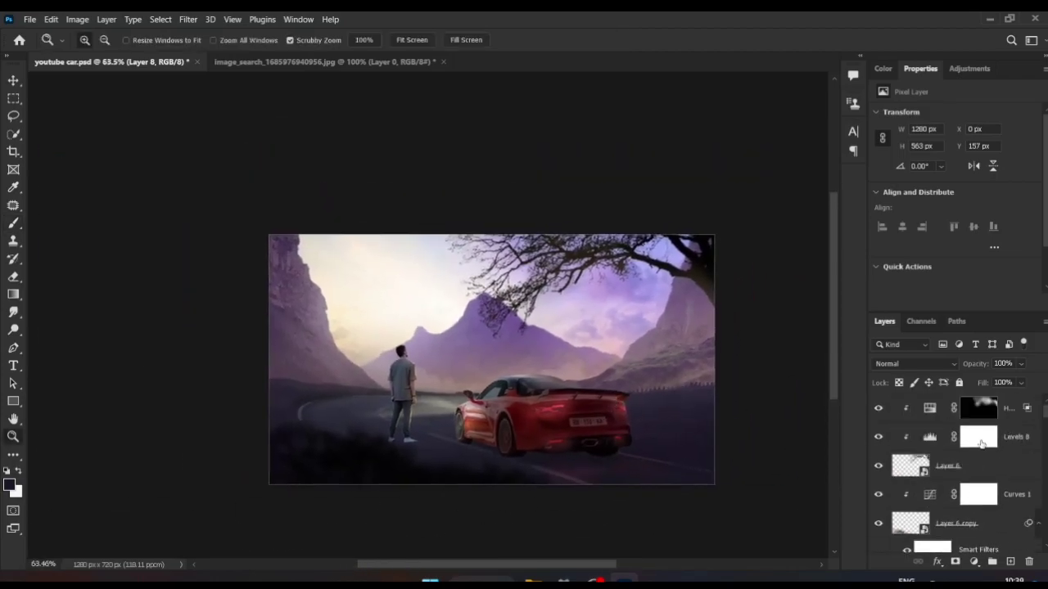
left_click_drag(440, 309, 481, 422)
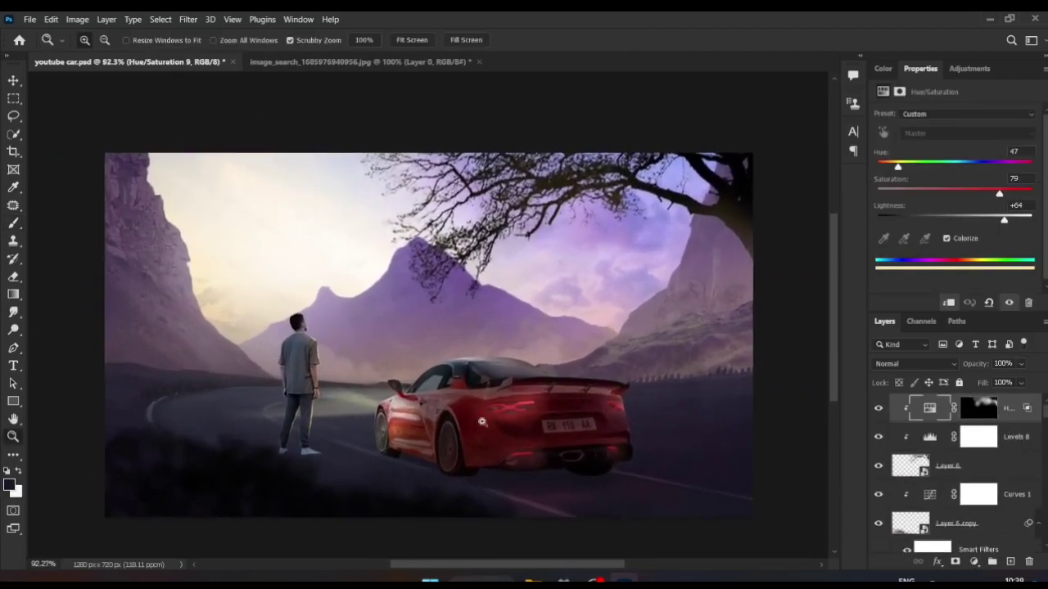
scroll(1006, 440, "down", 1)
left_click(29, 19)
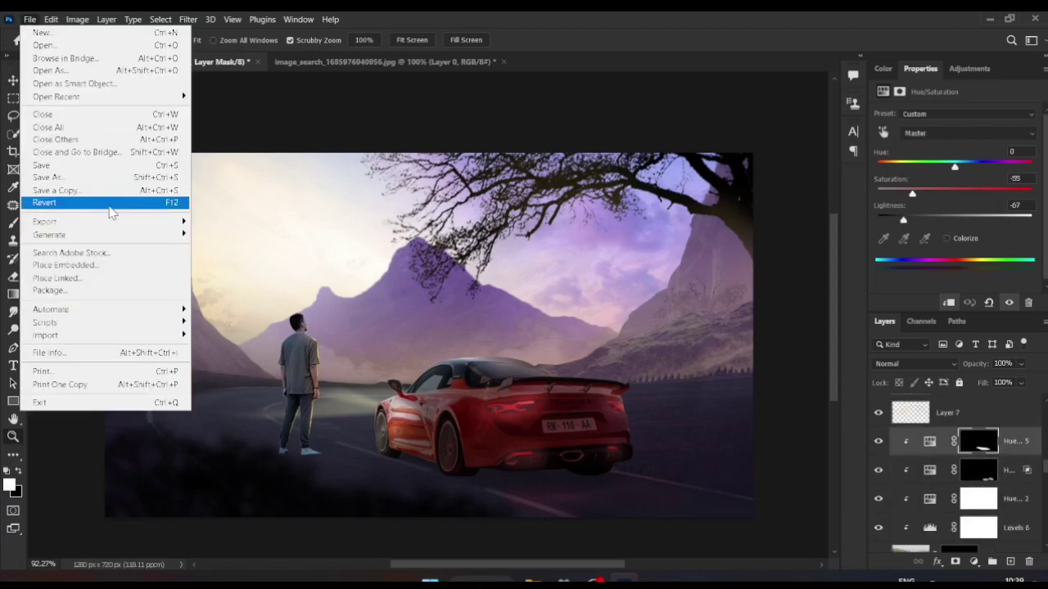
left_click(61, 260)
Step: Scale the twin-lamp post down to about 58% and set it beside the left cliff
left_click_drag(292, 303, 199, 320)
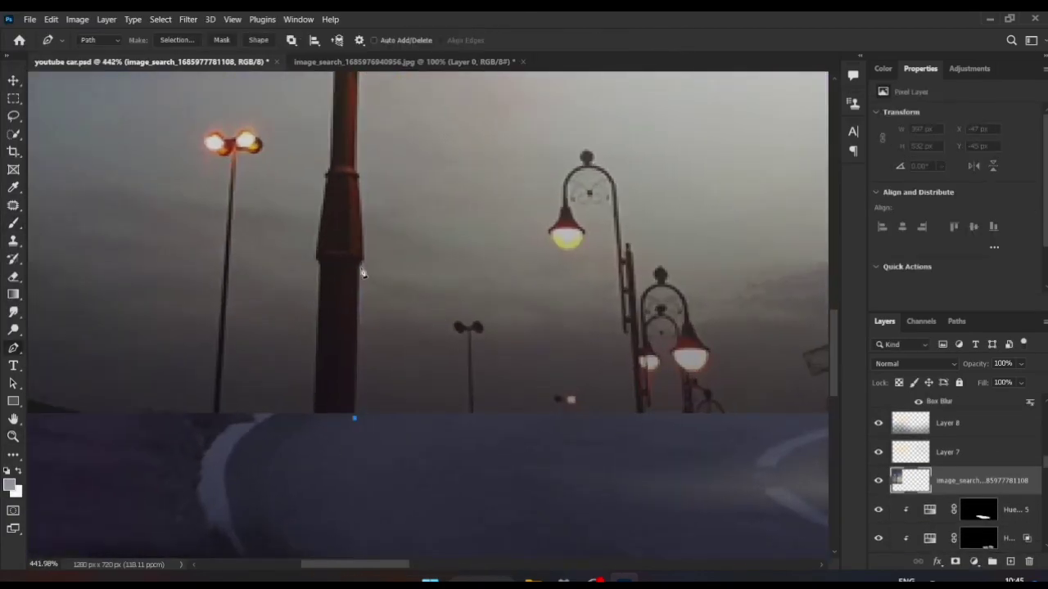
scroll(362, 272, "up", 1)
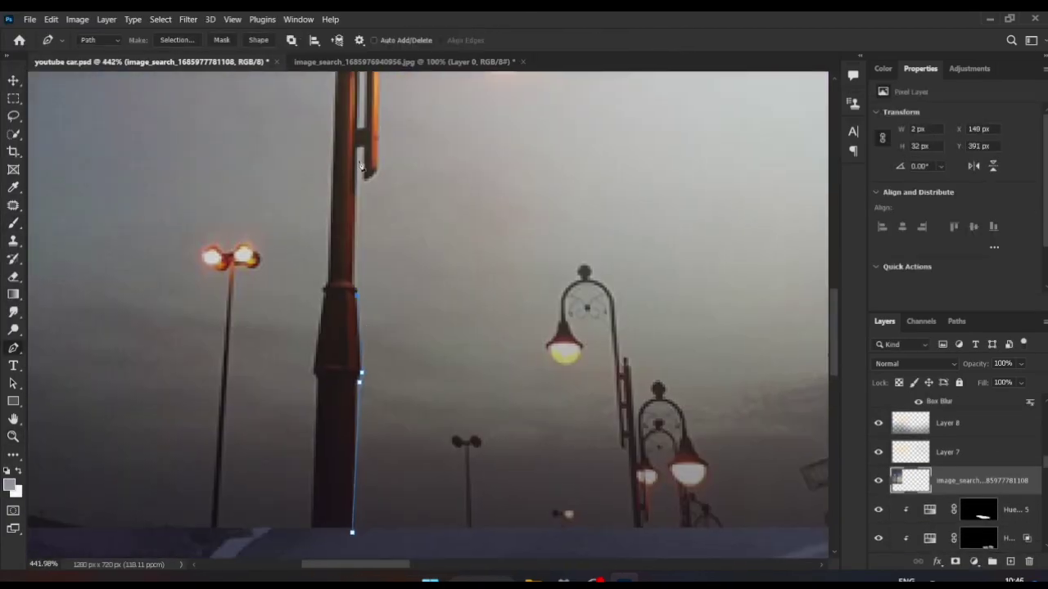
scroll(364, 270, "up", 2)
scroll(376, 237, "up", 1)
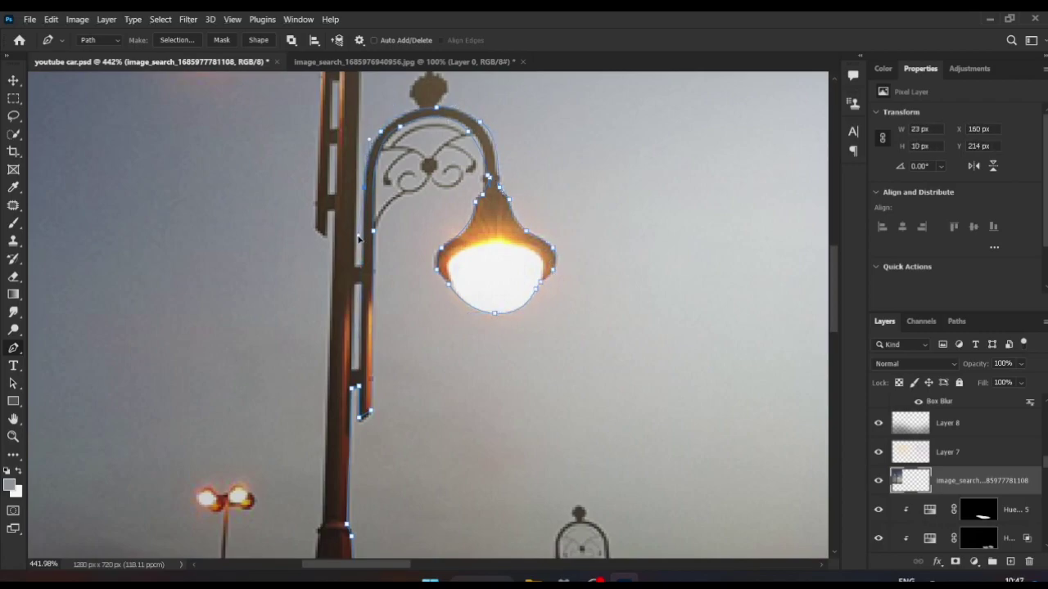
scroll(363, 270, "up", 3)
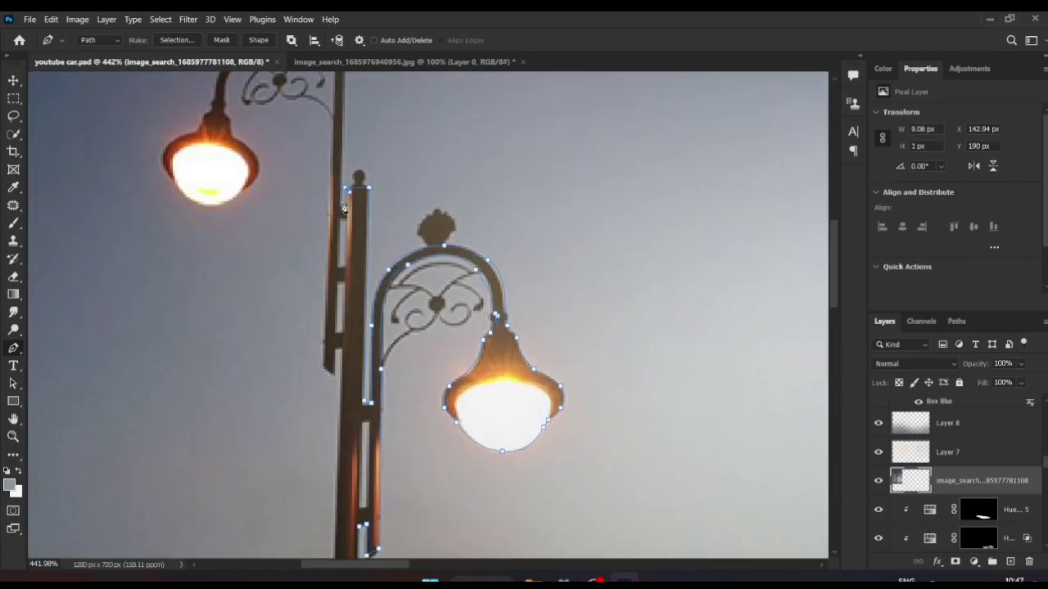
scroll(341, 212, "up", 2)
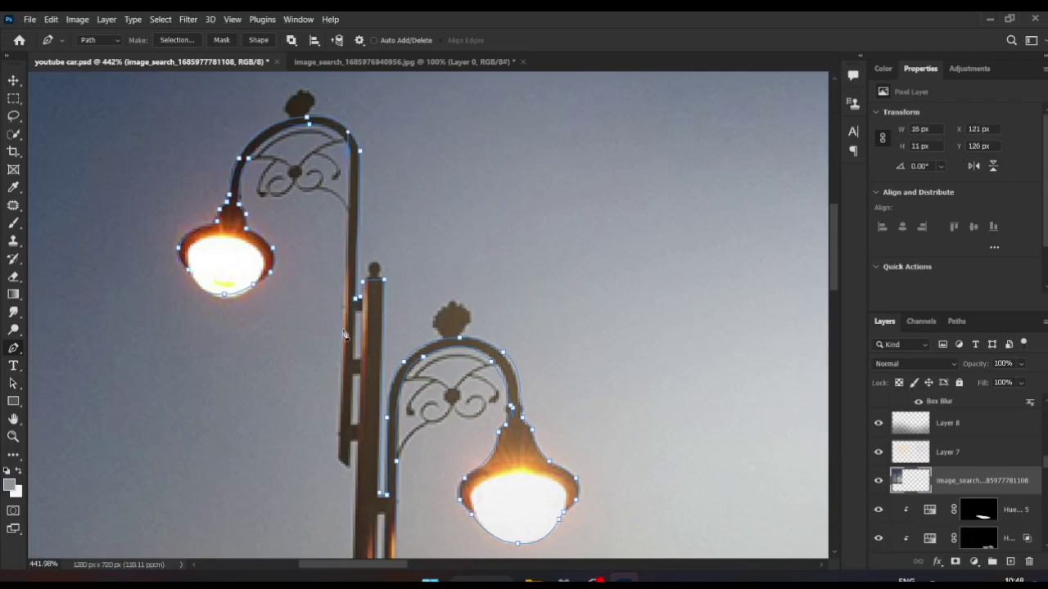
scroll(344, 334, "down", 3)
scroll(376, 311, "down", 3)
scroll(414, 284, "down", 4)
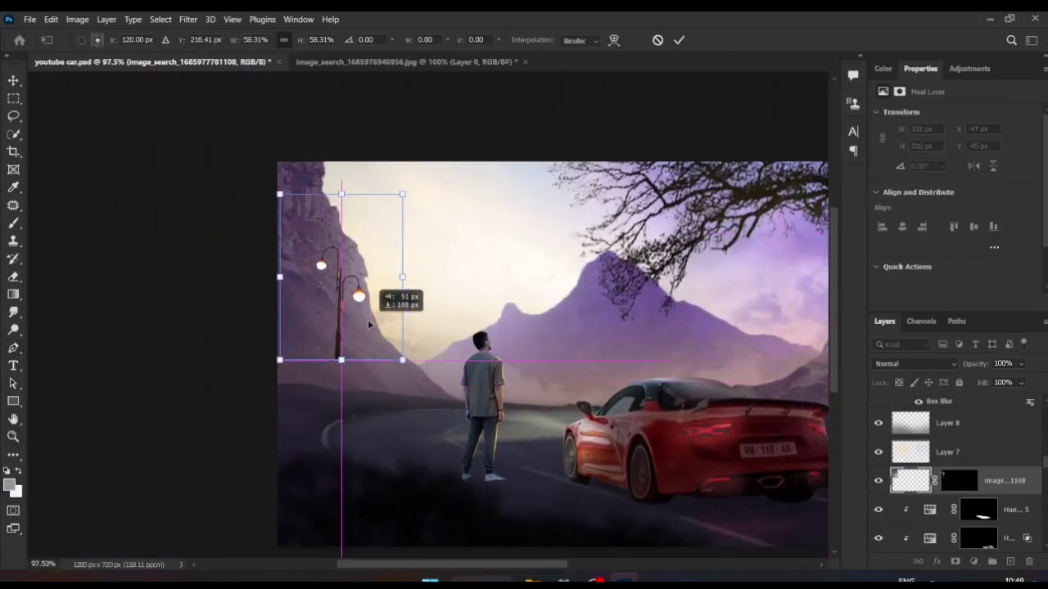
Step: Rotate the lamp post slightly and stretch its pole base down to the road
left_click_drag(368, 324, 385, 246)
key("Return")
key("z")
left_click(362, 330)
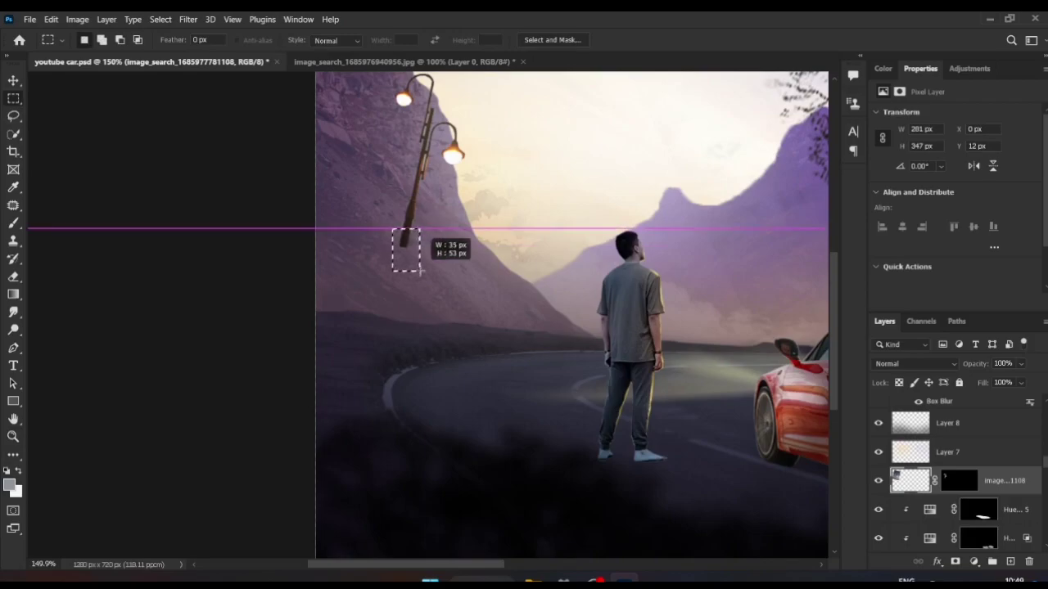
key("Return")
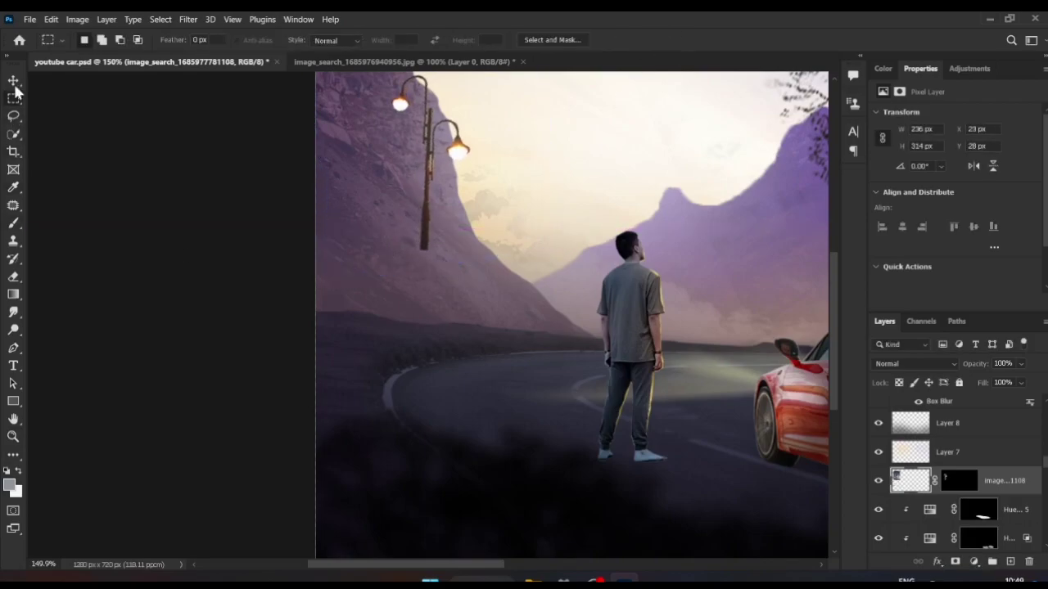
key("ctrl+z")
key("ctrl+z")
key("ctrl+z")
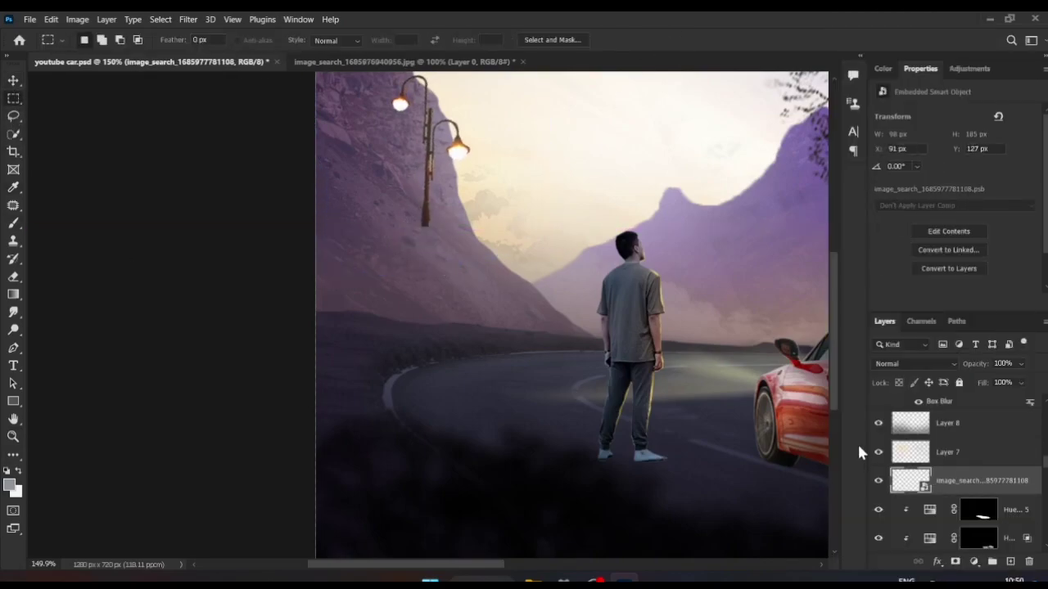
key("ctrl+shift+z")
key("ctrl+shift+z")
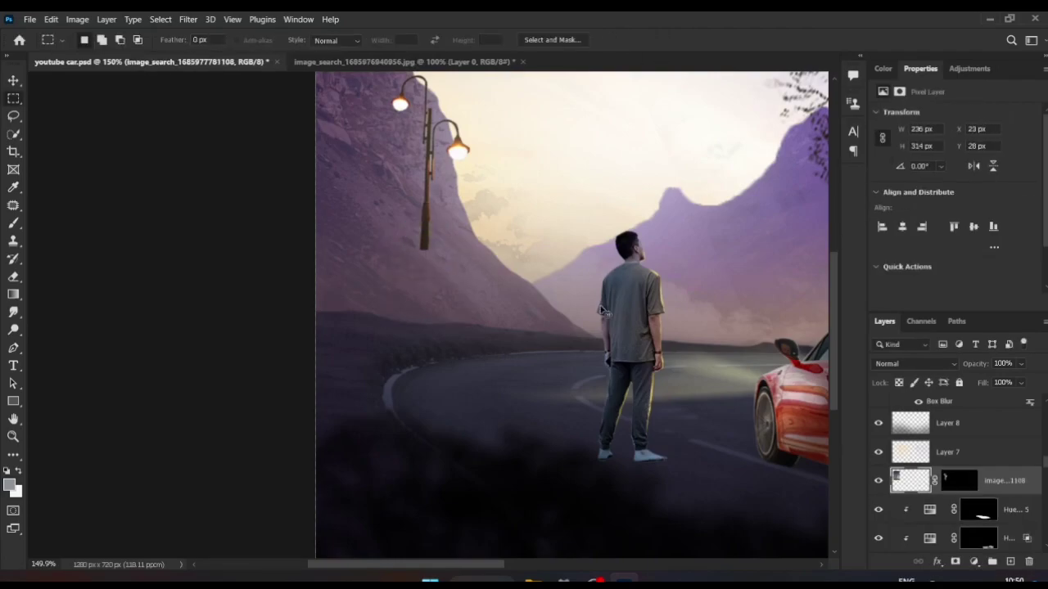
scroll(421, 234, "up", 4)
mouse_move(425, 226)
left_mouse_down()
mouse_move(437, 245)
mouse_move(432, 540)
left_mouse_up()
left_click(679, 39)
key("ctrl+minus")
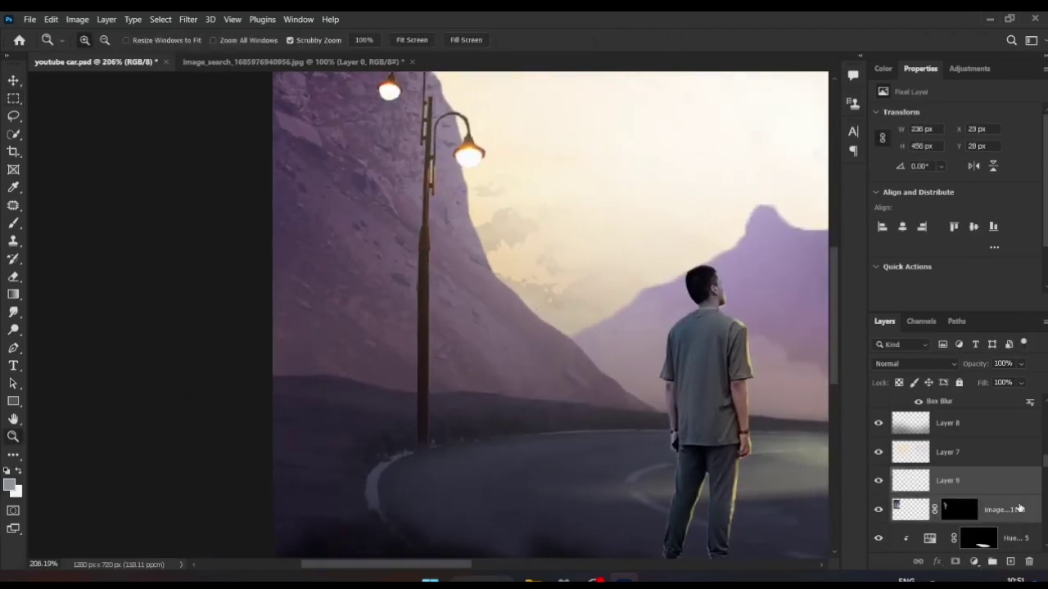
Step: Reshape the lamp post into perspective and add a smaller copy further down the road
key("ctrl+t")
left_click_drag(400, 313, 409, 336)
key("Return")
key("ctrl+j")
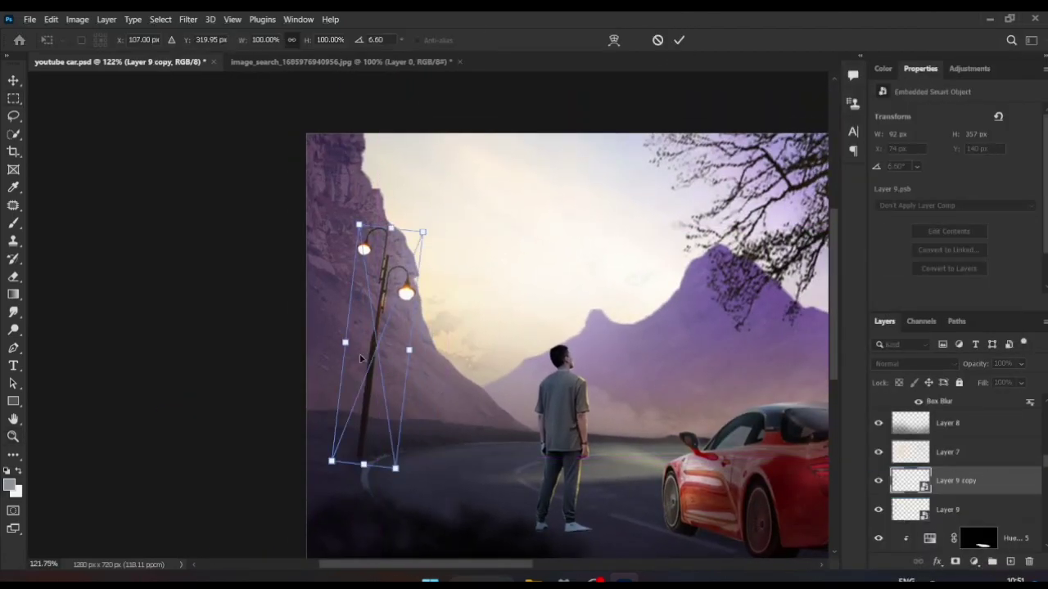
key("ctrl+t")
left_click_drag(472, 299, 498, 382)
key("Return")
scroll(495, 391, "up", 3, "alt")
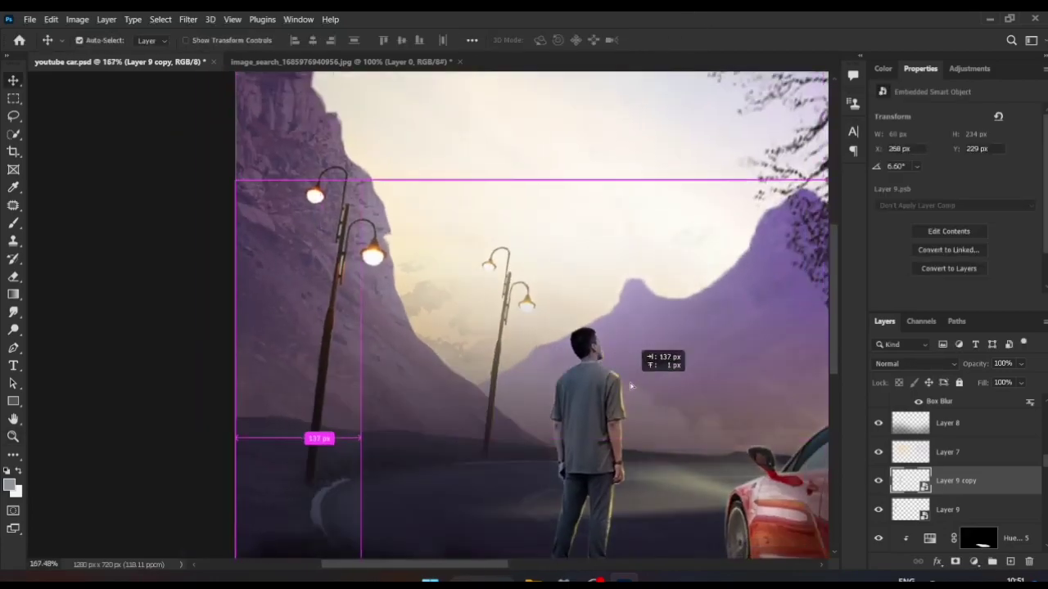
scroll(972, 471, "down", 2)
scroll(971, 471, "up", 2)
Step: Add a third, smaller lamp near the car and shift the middle lamp behind the man
key("ctrl+j")
key("ctrl+t")
left_click_drag(519, 471, 708, 478)
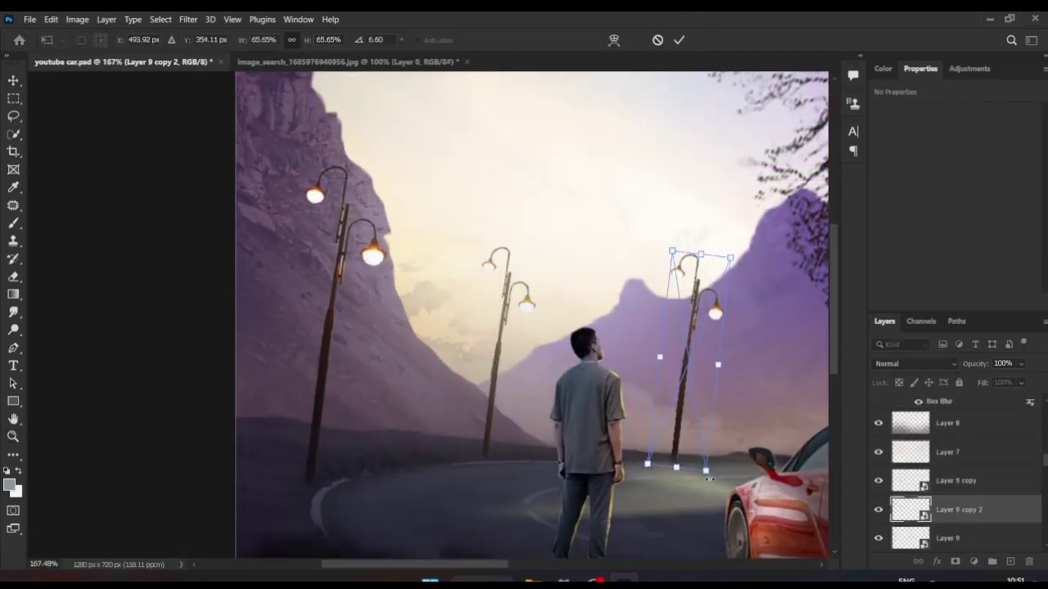
key("Return")
left_click(490, 390)
key("ctrl+t")
left_click_drag(489, 390, 533, 395)
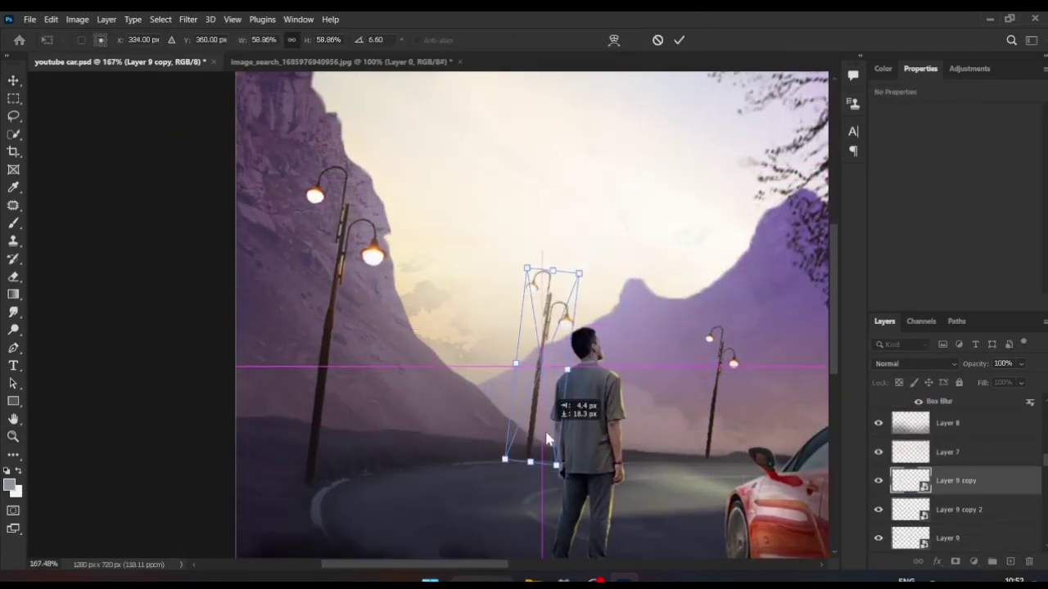
Step: Add a new layer clipped to the lamp and sample orange from the lamp glow
key("Return")
right_click(933, 503)
left_click(958, 442)
scroll(467, 346, "up", 3)
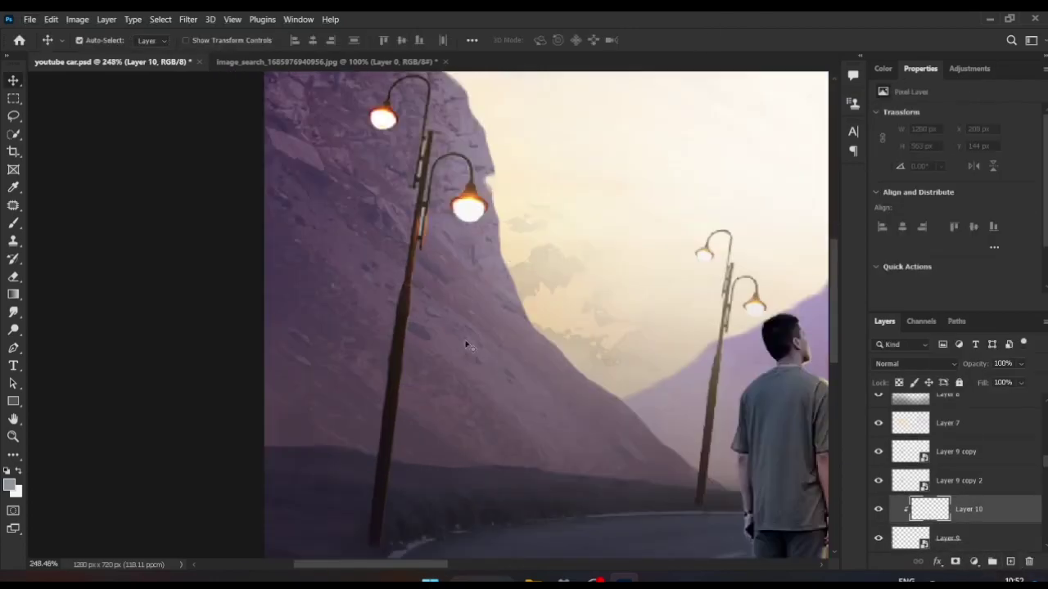
left_click(473, 200, "alt")
Step: Set Camera Raw basic tones: Exposure +0.10, Contrast +16, Highlights +16, Shadows -21
key("bracketleft")
key("bracketleft")
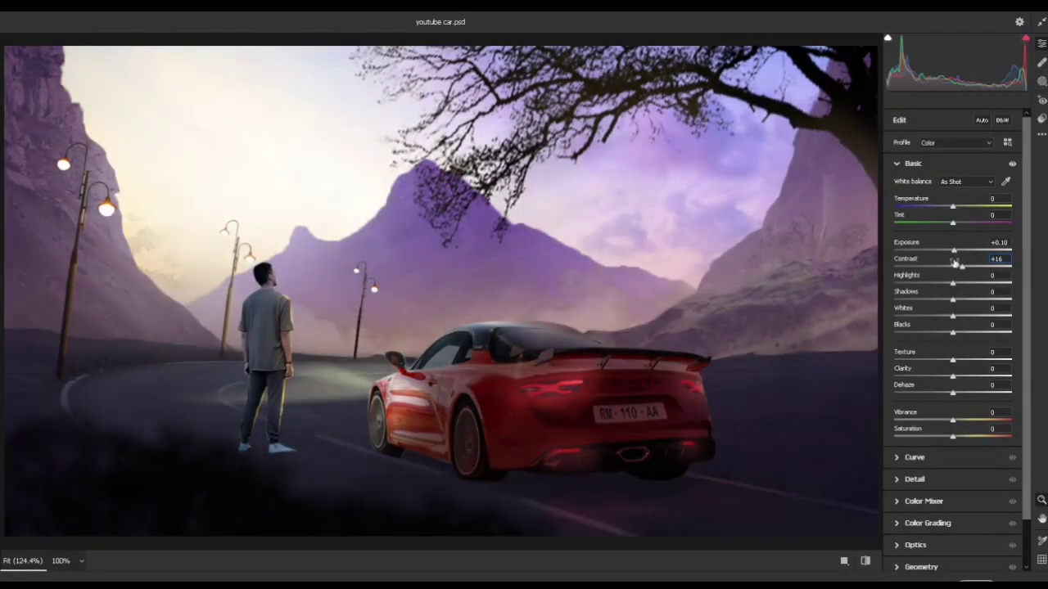
mouse_move(953, 283)
left_mouse_down()
mouse_move(962, 283)
mouse_move(941, 299)
left_mouse_up()
mouse_move(953, 315)
left_mouse_down()
mouse_move(918, 315)
mouse_move(971, 331)
left_mouse_up()
scroll(953, 344, "down", 2)
left_click_drag(953, 369, 945, 370)
left_click(914, 406)
Step: In the Color Mixer, set yellows to Hue -11 and Saturation +73, brighten them, then select purples
left_click(915, 437)
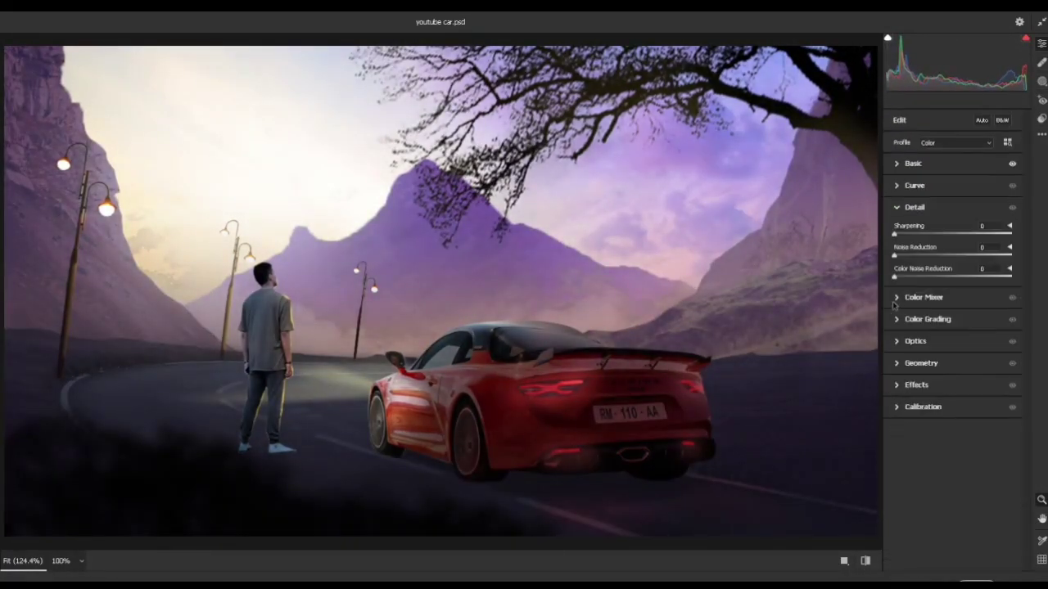
left_click(923, 361)
left_click_drag(953, 306, 937, 305)
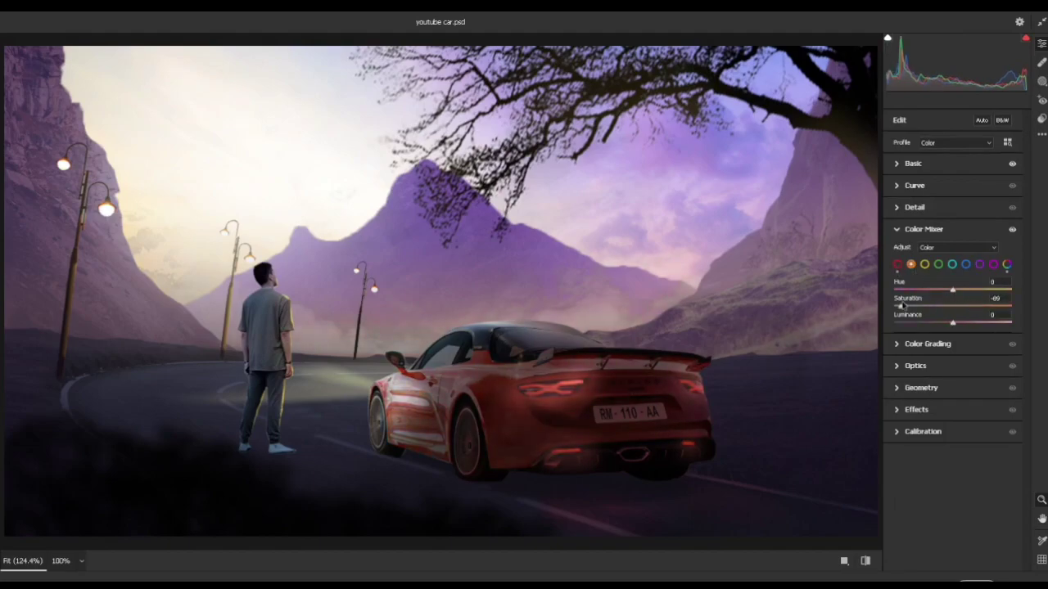
left_click_drag(953, 290, 945, 290)
left_click_drag(953, 322, 981, 324)
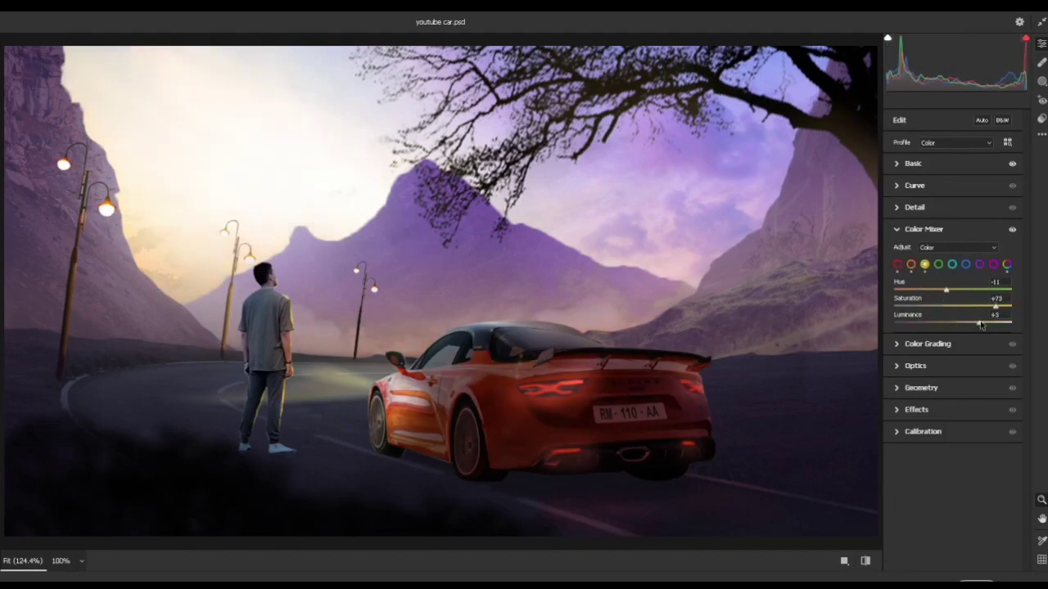
left_click(979, 264)
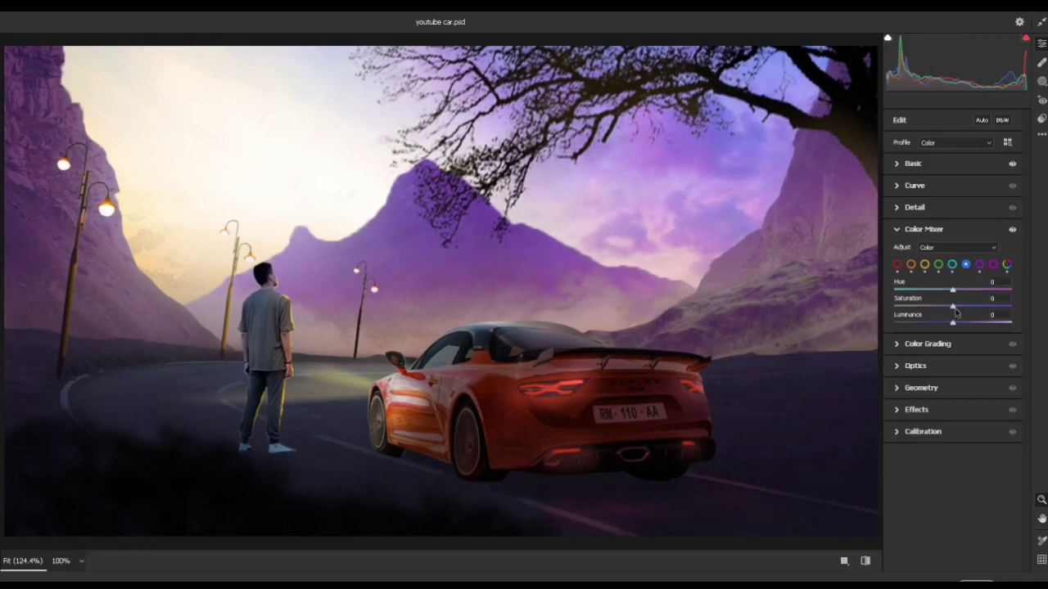